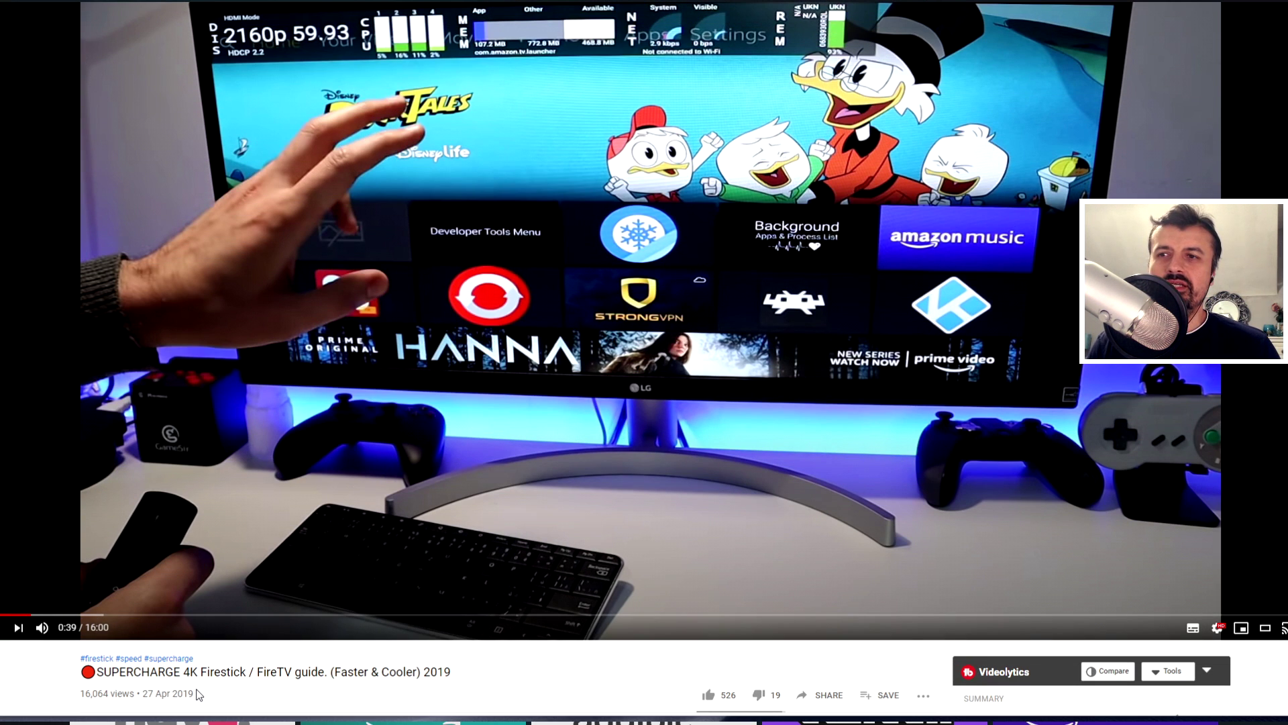
Skip the Firestick guide ahead through the install and adb shell command parts
{"action": "left_click_drag", "start_coordinate": [195, 694], "coordinate": [140, 691]}
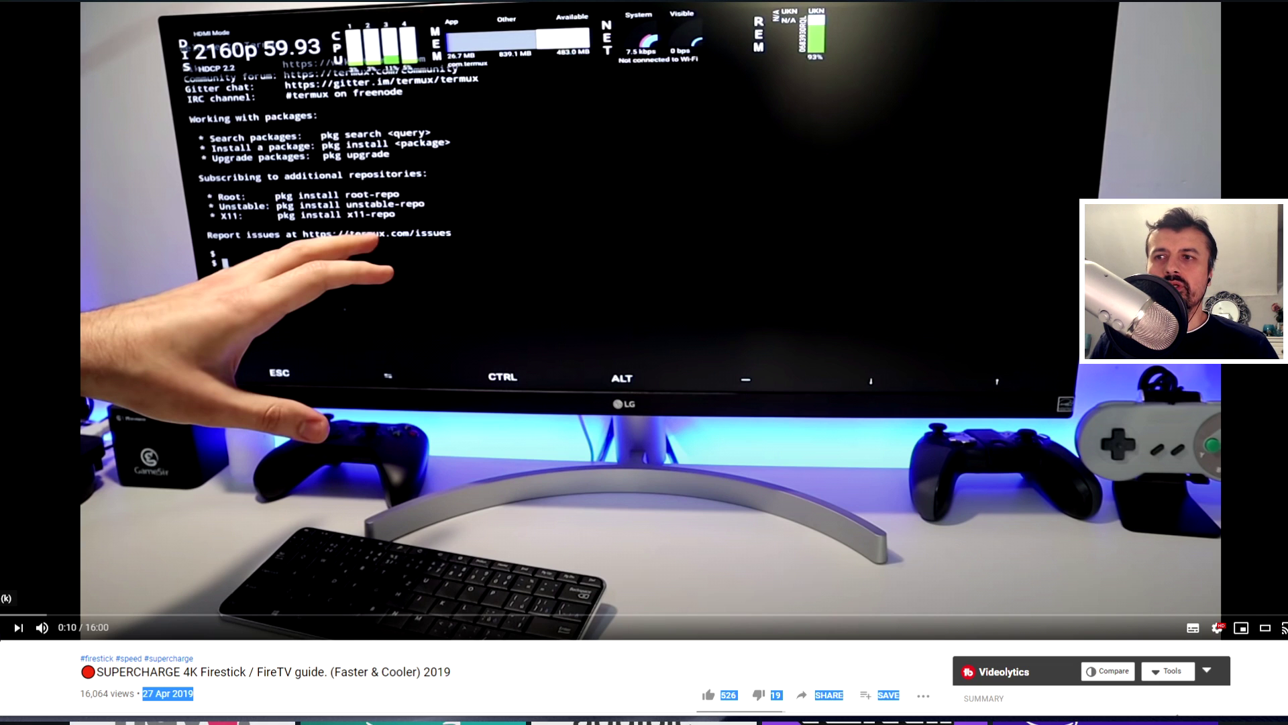
{"action": "left_click", "coordinate": [683, 615]}
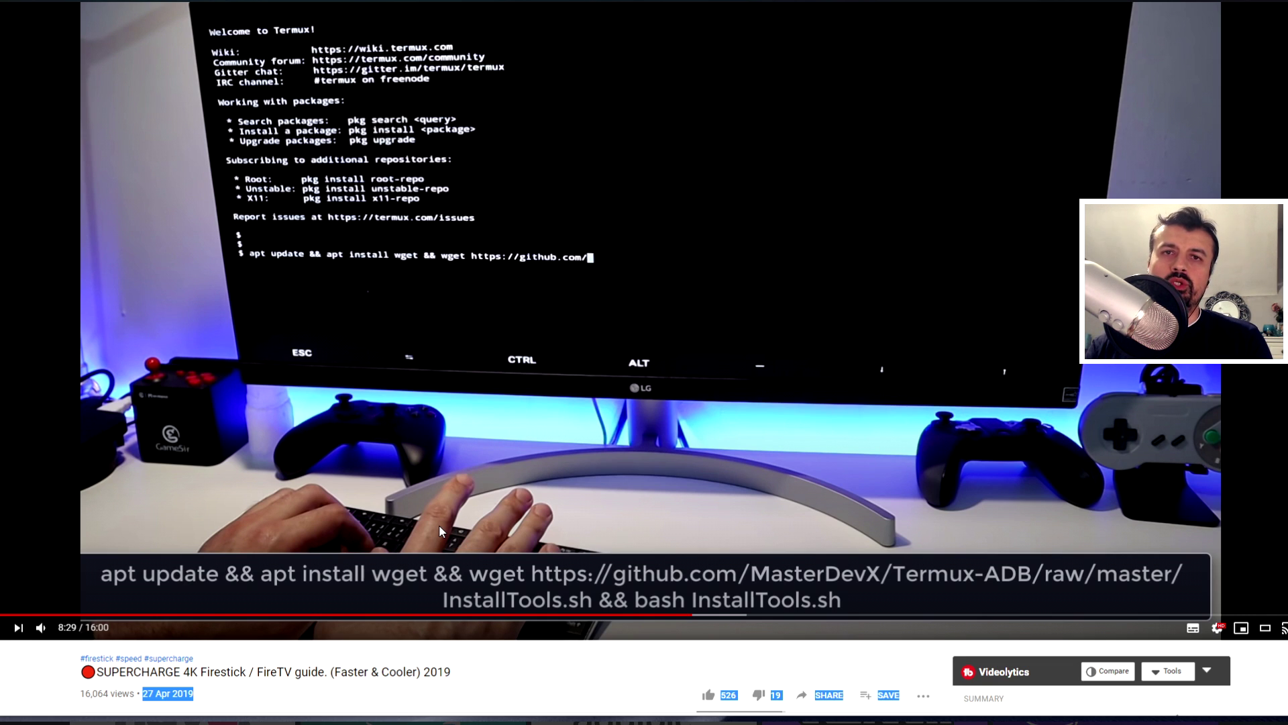
{"action": "left_click", "coordinate": [581, 524]}
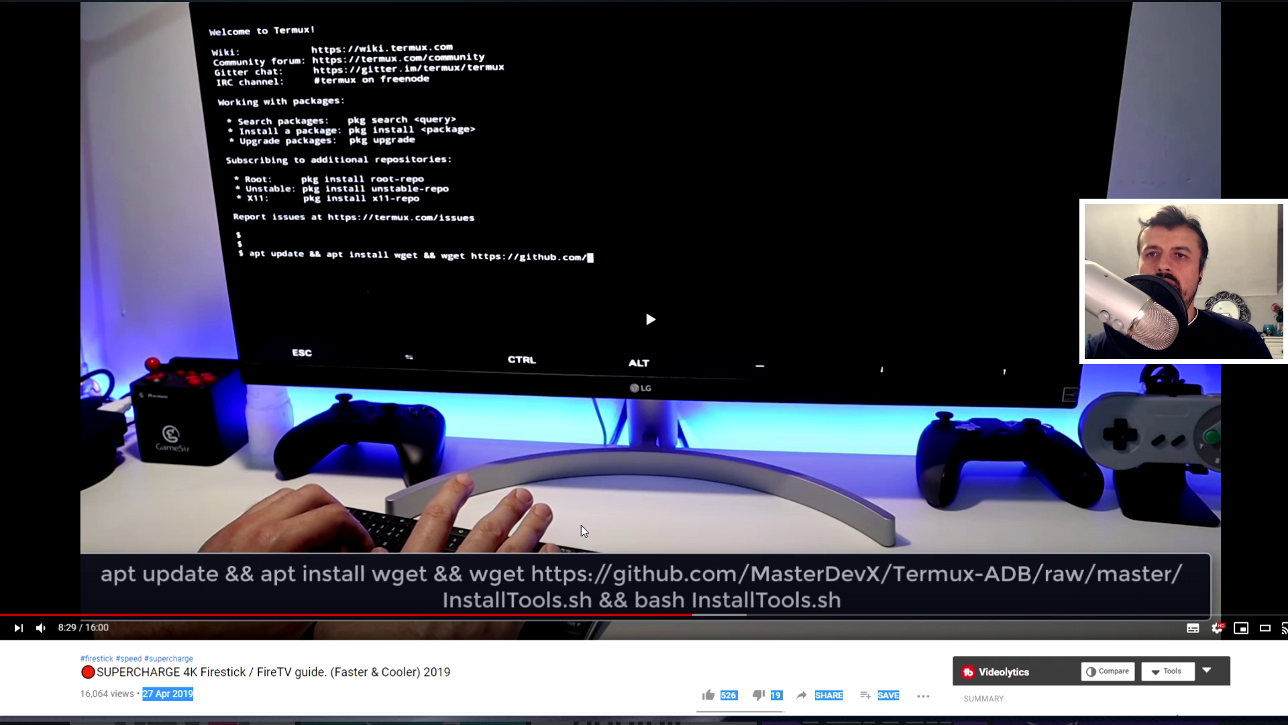
{"action": "left_click", "coordinate": [754, 615]}
{"action": "left_click", "coordinate": [884, 616]}
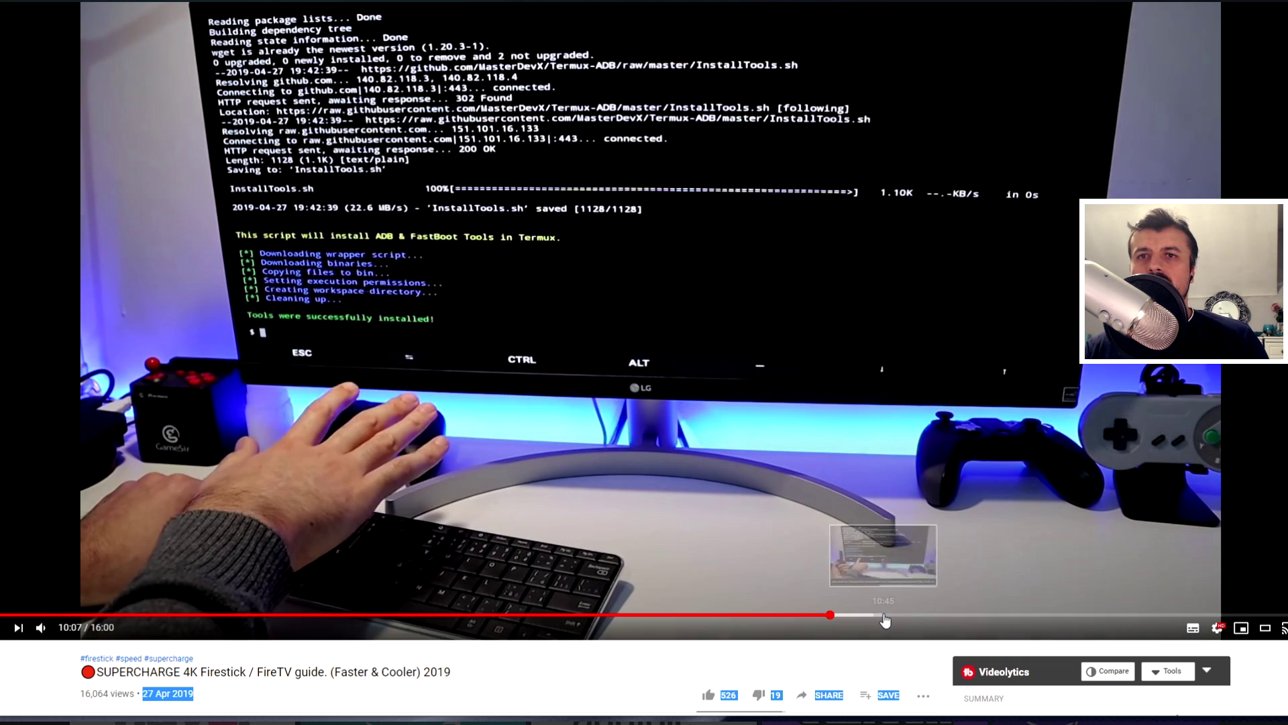
{"action": "left_click", "coordinate": [908, 615]}
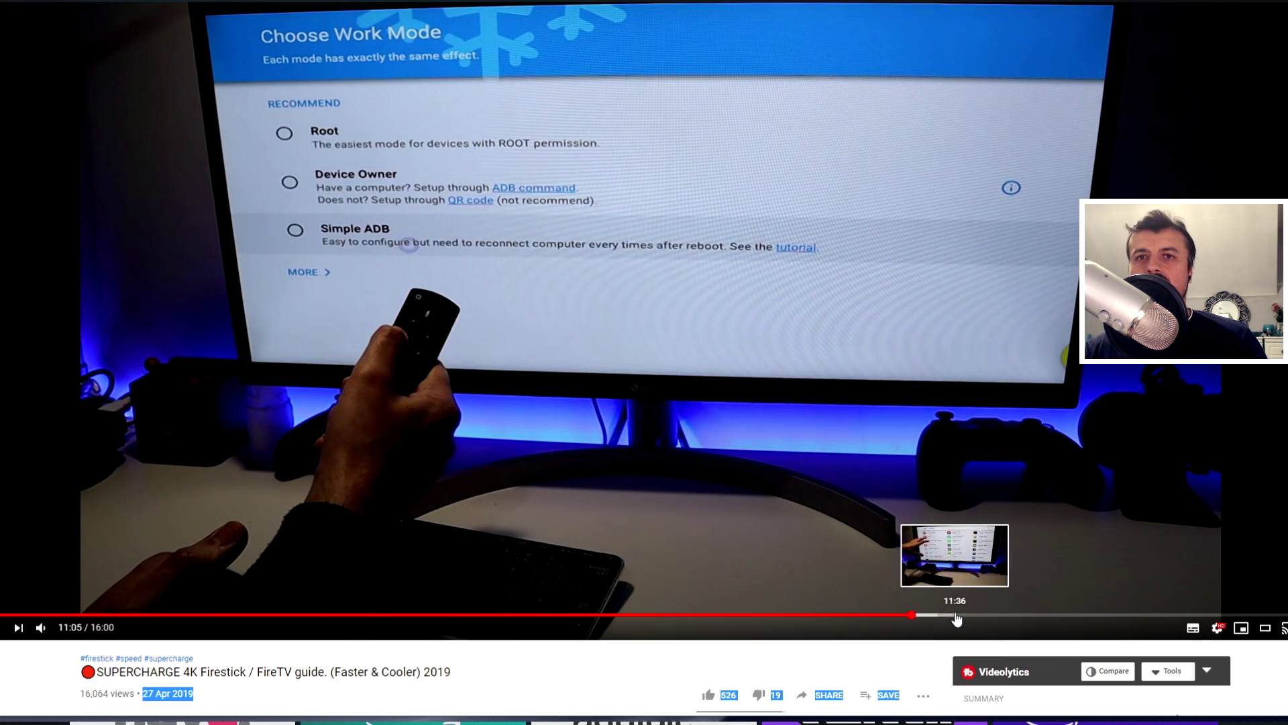
Jump past the app list at 11:36 and Amazon system apps to the frozen-apps grid at 14:07
{"action": "left_click", "coordinate": [956, 615]}
{"action": "left_click", "coordinate": [961, 615]}
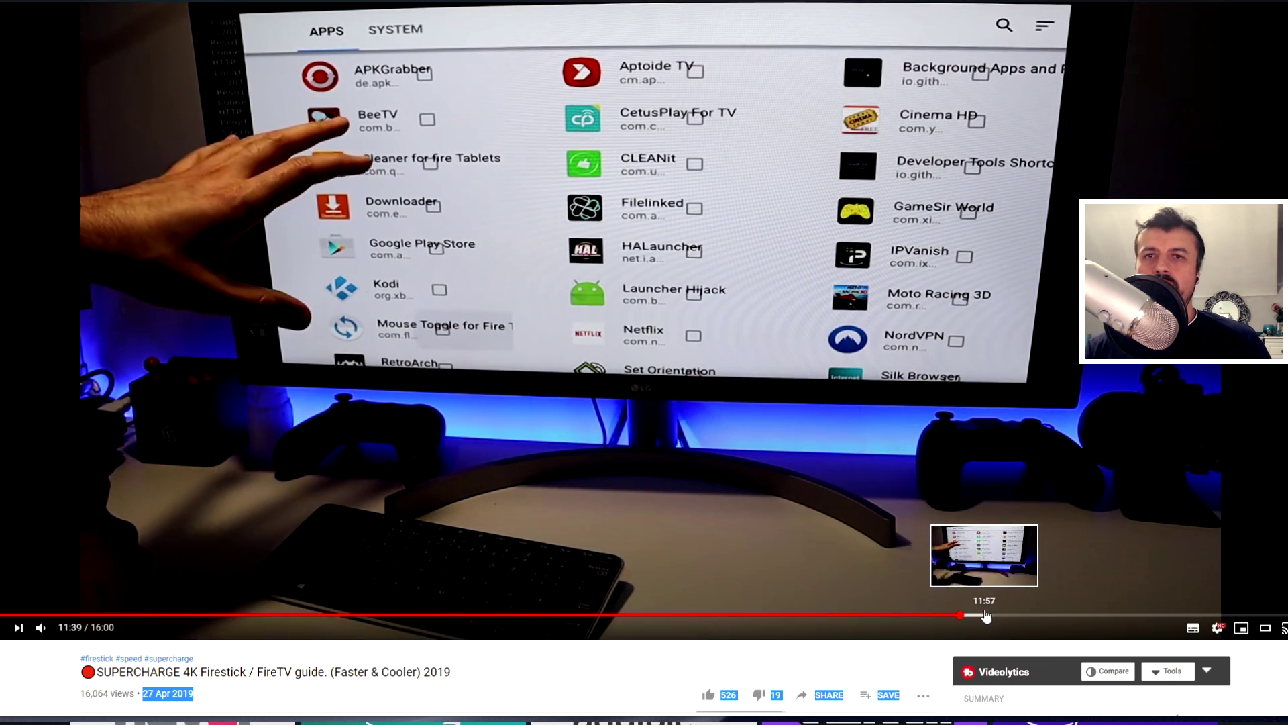
{"action": "left_click", "coordinate": [983, 615]}
{"action": "left_click", "coordinate": [1015, 615]}
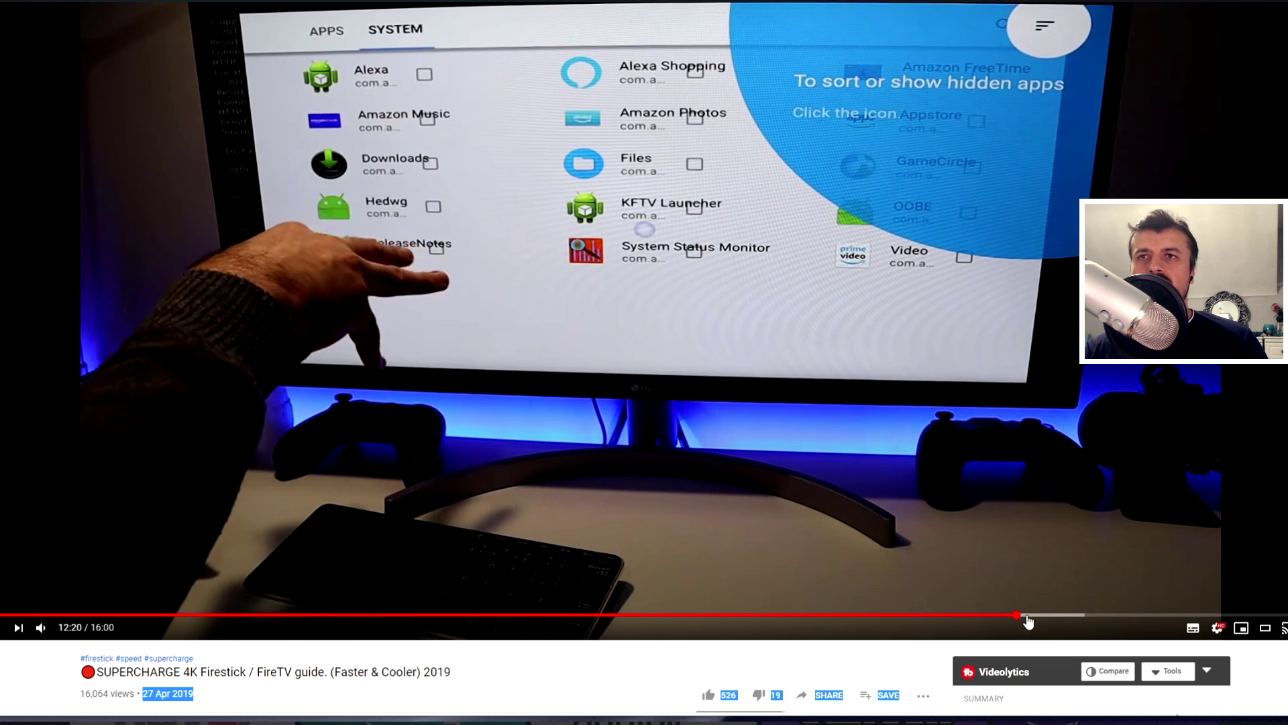
{"action": "left_click", "coordinate": [1048, 615]}
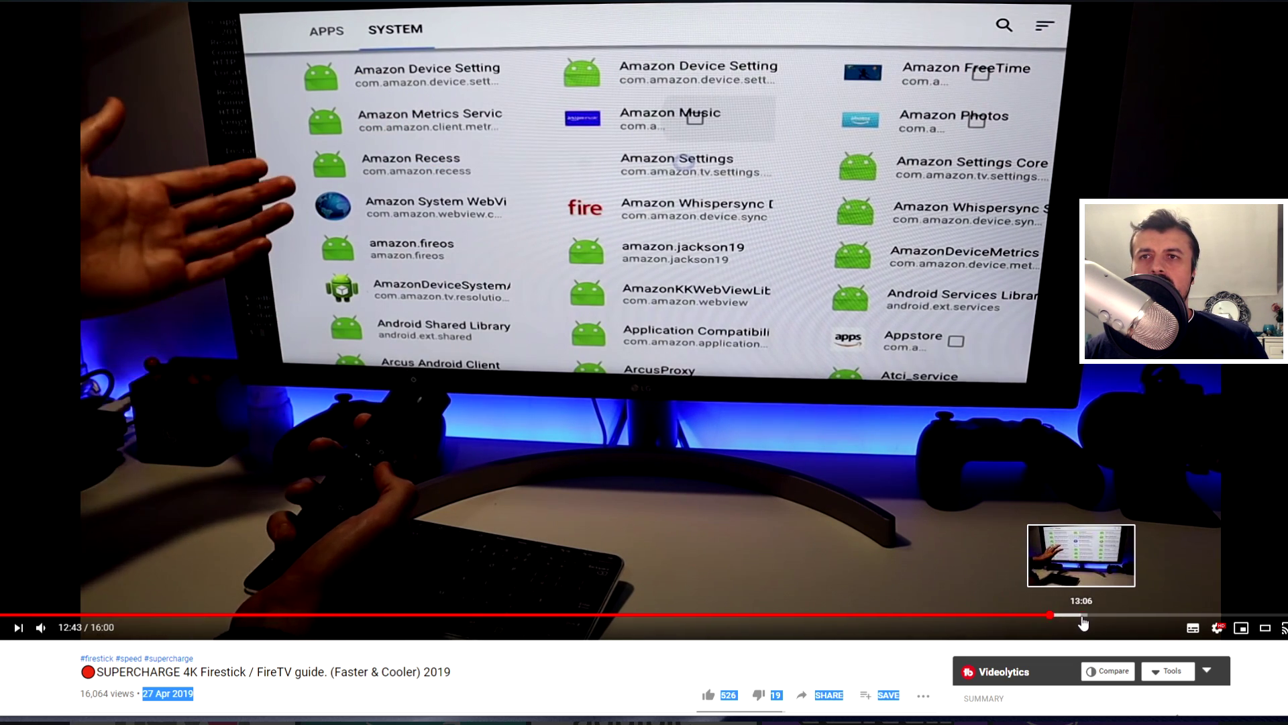
{"action": "left_click", "coordinate": [1166, 615]}
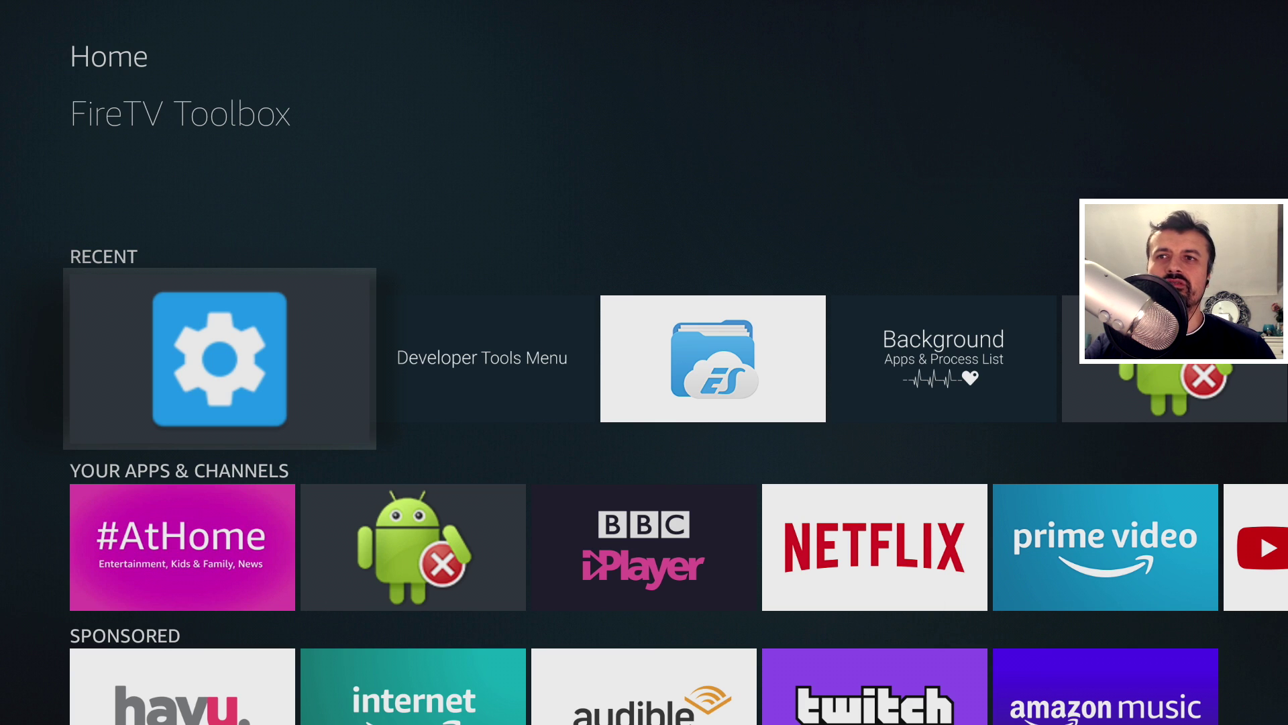
Launch FireTV Toolbox from the Recent row on the home screen
{"action": "key", "text": "Return"}
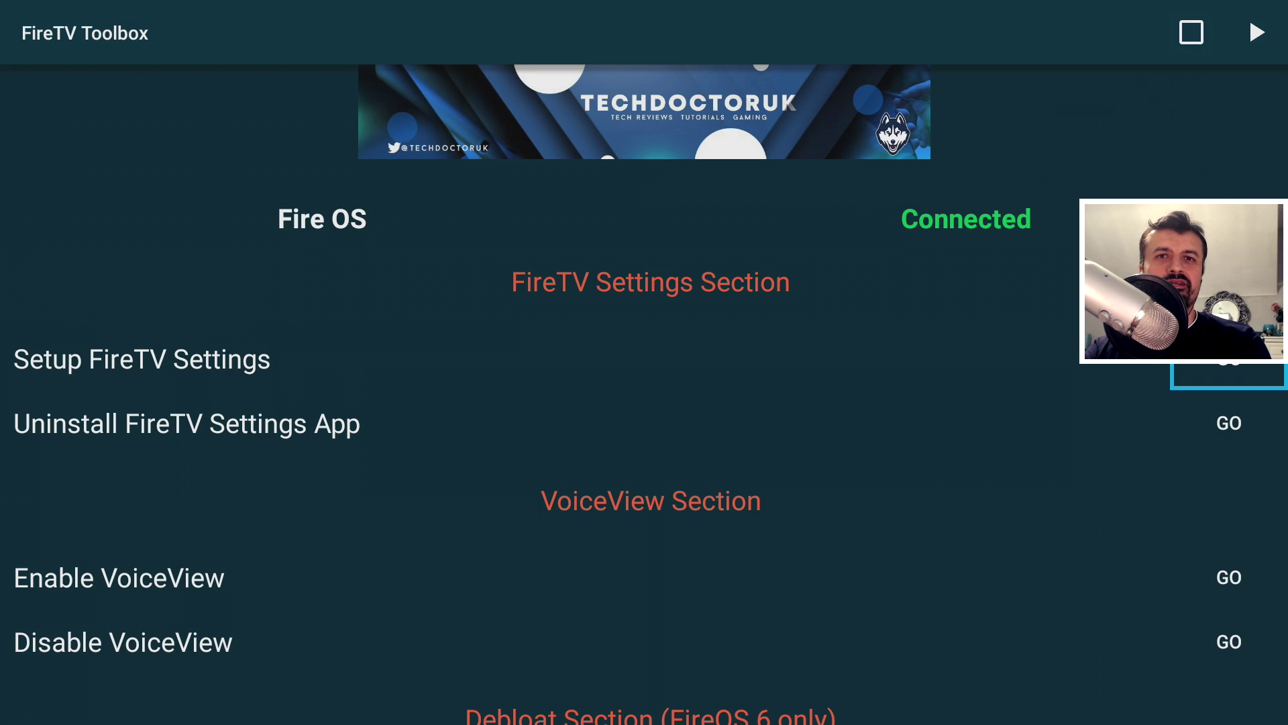
In the Debloat package list, tick com.amazon.bueller.notification for disabling
{"action": "key", "text": "Down"}
{"action": "key", "text": "Down"}
{"action": "key", "text": "Down"}
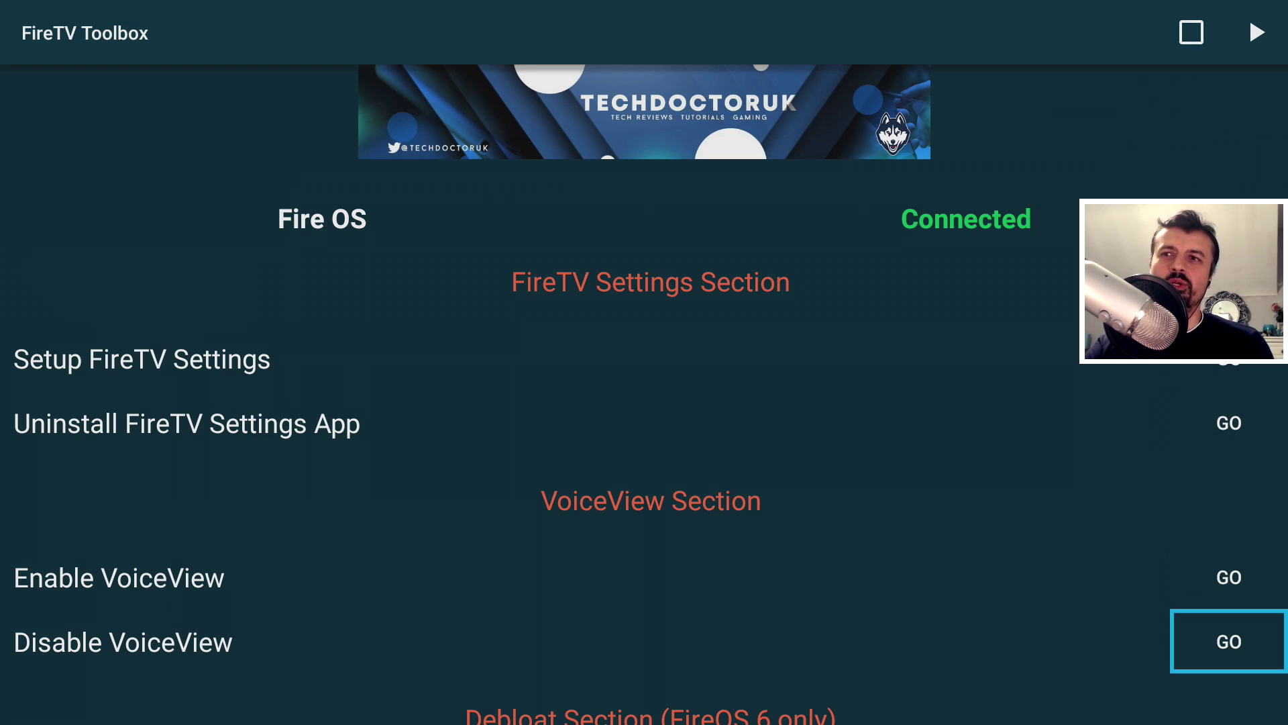
{"action": "key", "text": "Down"}
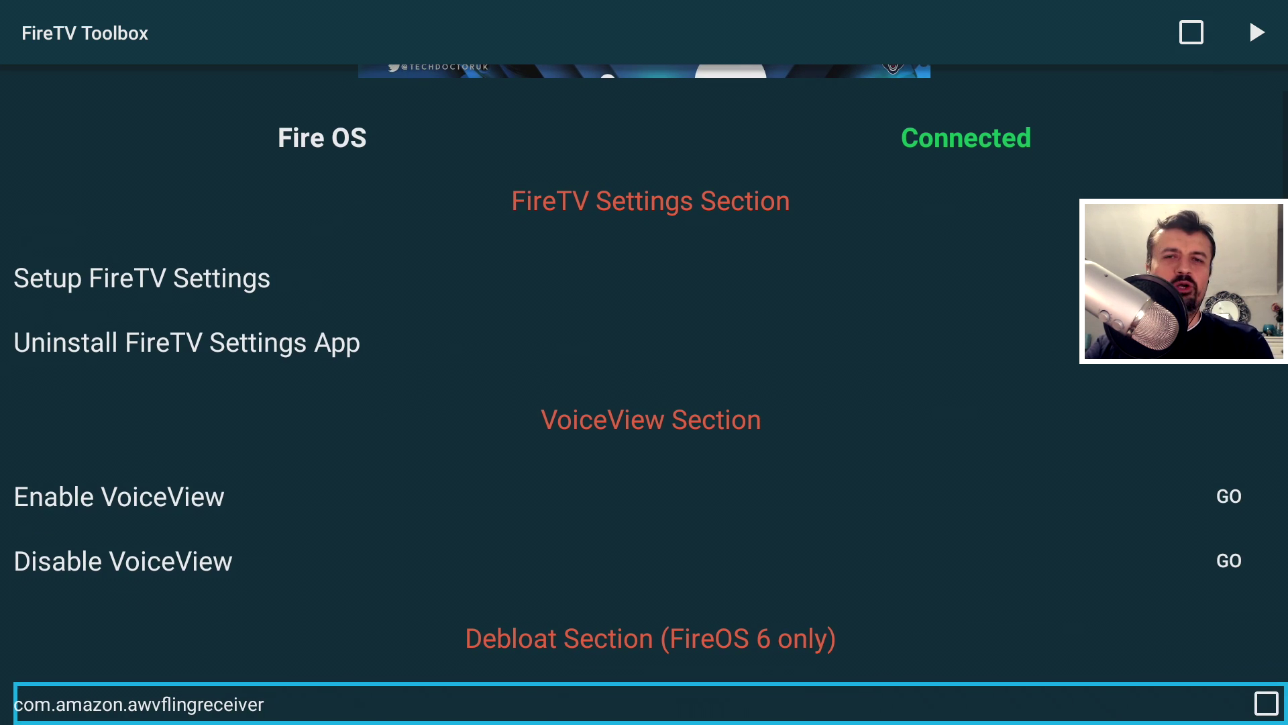
{"action": "key", "text": "Down"}
{"action": "key", "text": "Down"}
{"action": "key", "text": "Down"}
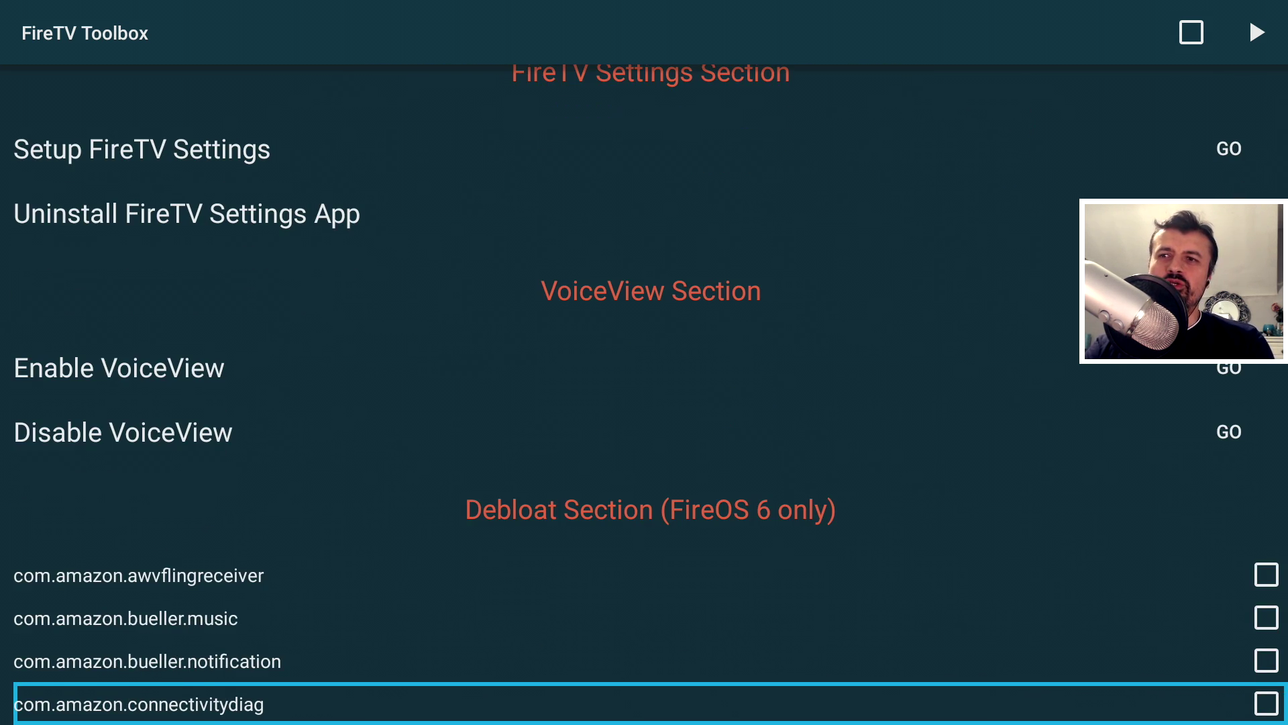
{"action": "key", "text": "Down"}
{"action": "key", "text": "Down"}
{"action": "key", "text": "Up"}
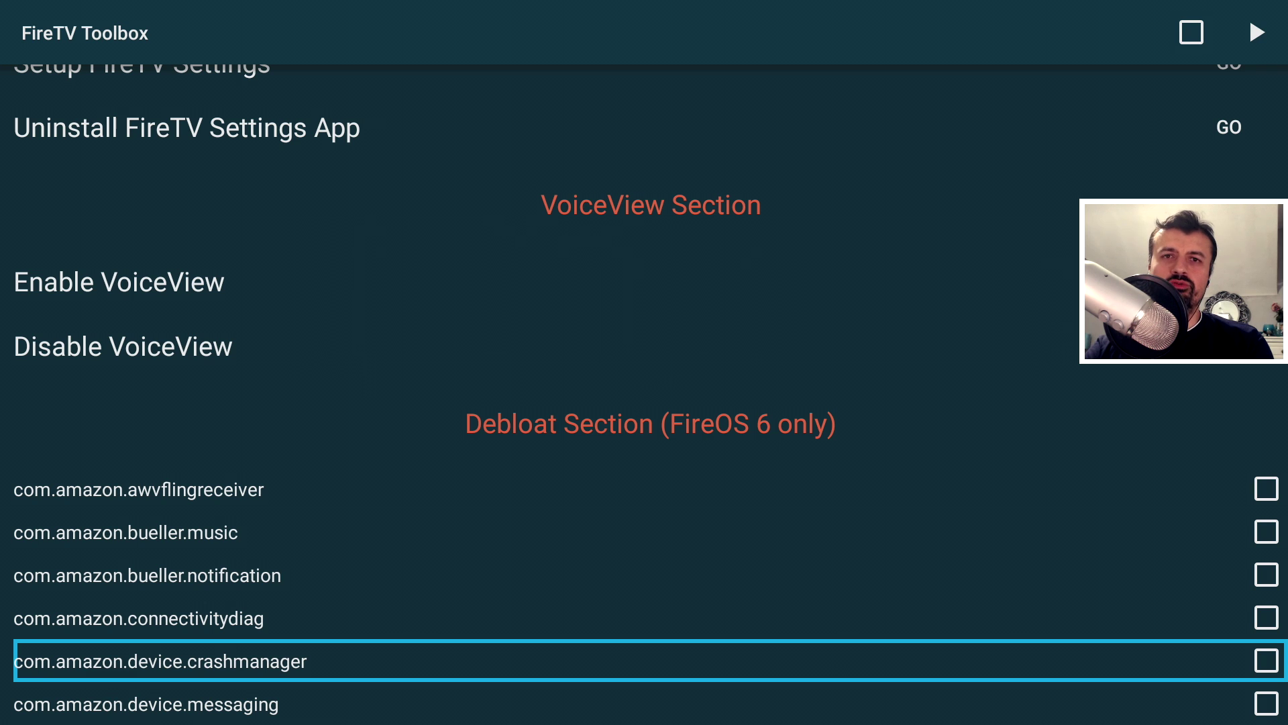
{"action": "key", "text": "Up"}
Tick com.amazon.bueller.music as well, then run the disable and list the disabled packages
{"action": "key", "text": "Up"}
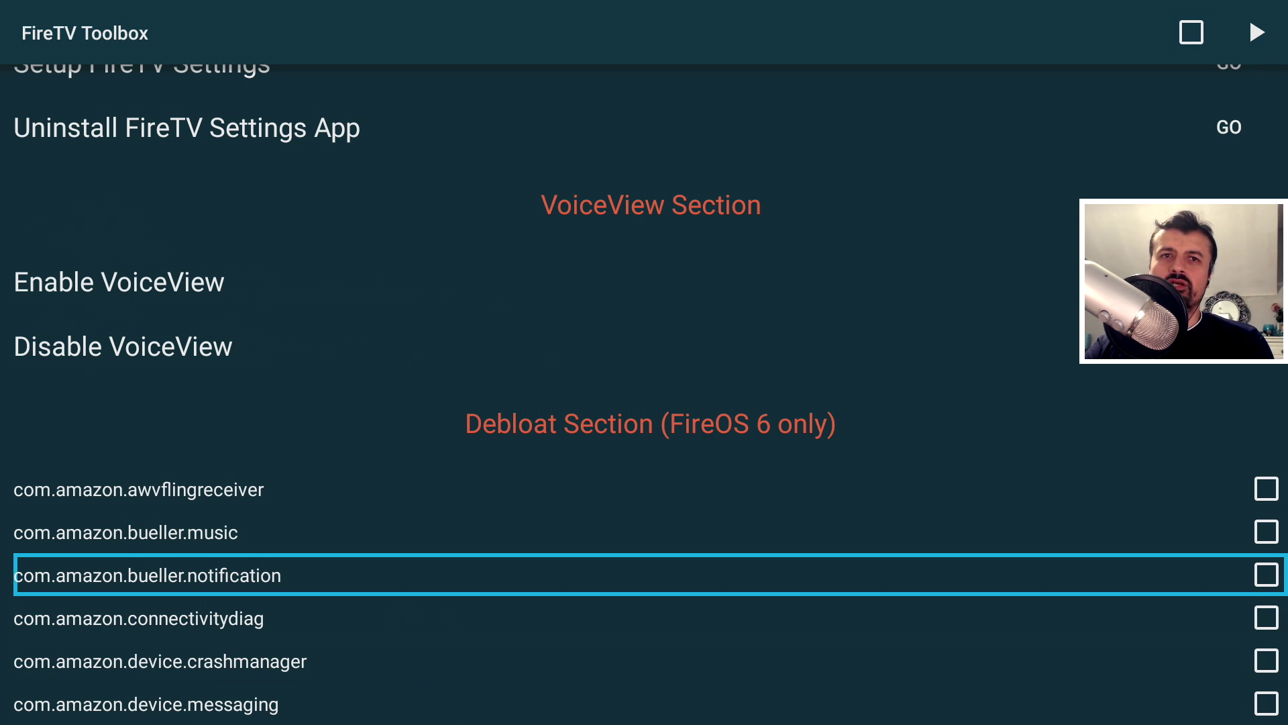
{"action": "key", "text": "Return"}
{"action": "key", "text": "Down"}
{"action": "key", "text": "Down"}
{"action": "key", "text": "Up"}
{"action": "key", "text": "Up"}
{"action": "key", "text": "Up"}
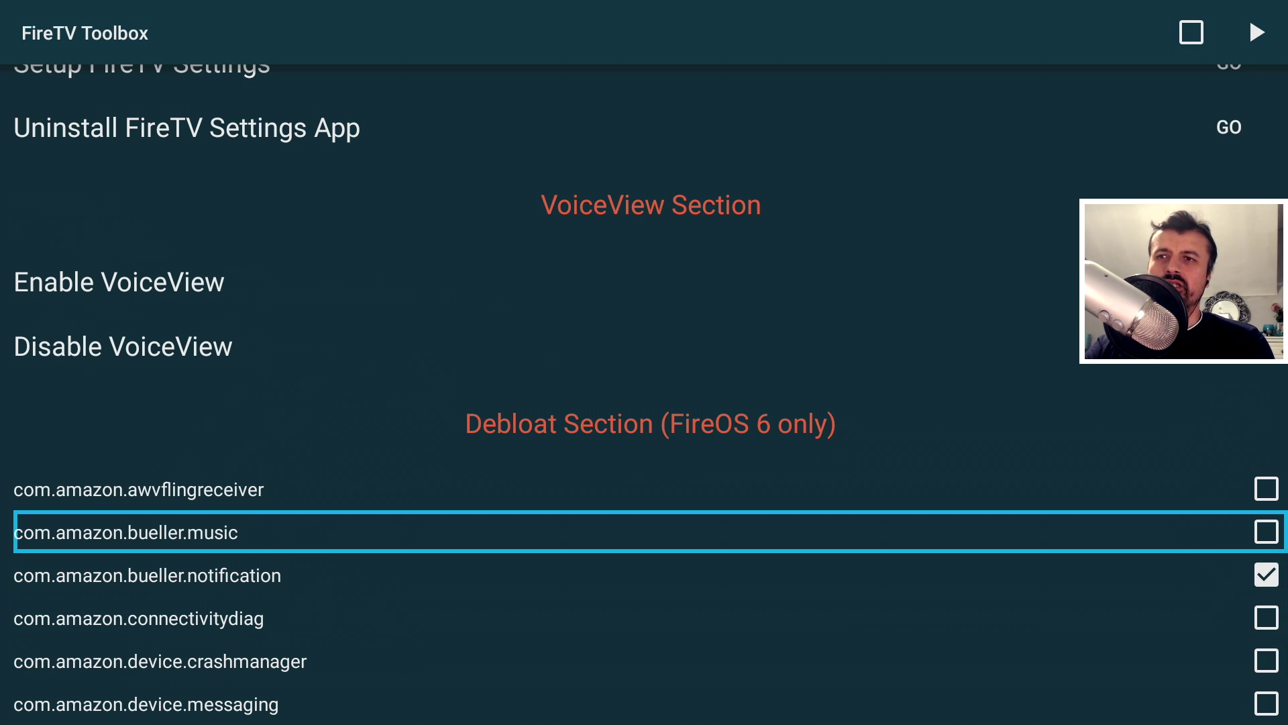
{"action": "key", "text": "Return"}
{"action": "key", "text": "Up"}
{"action": "key", "text": "Up"}
{"action": "key", "text": "Up"}
{"action": "key", "text": "Up"}
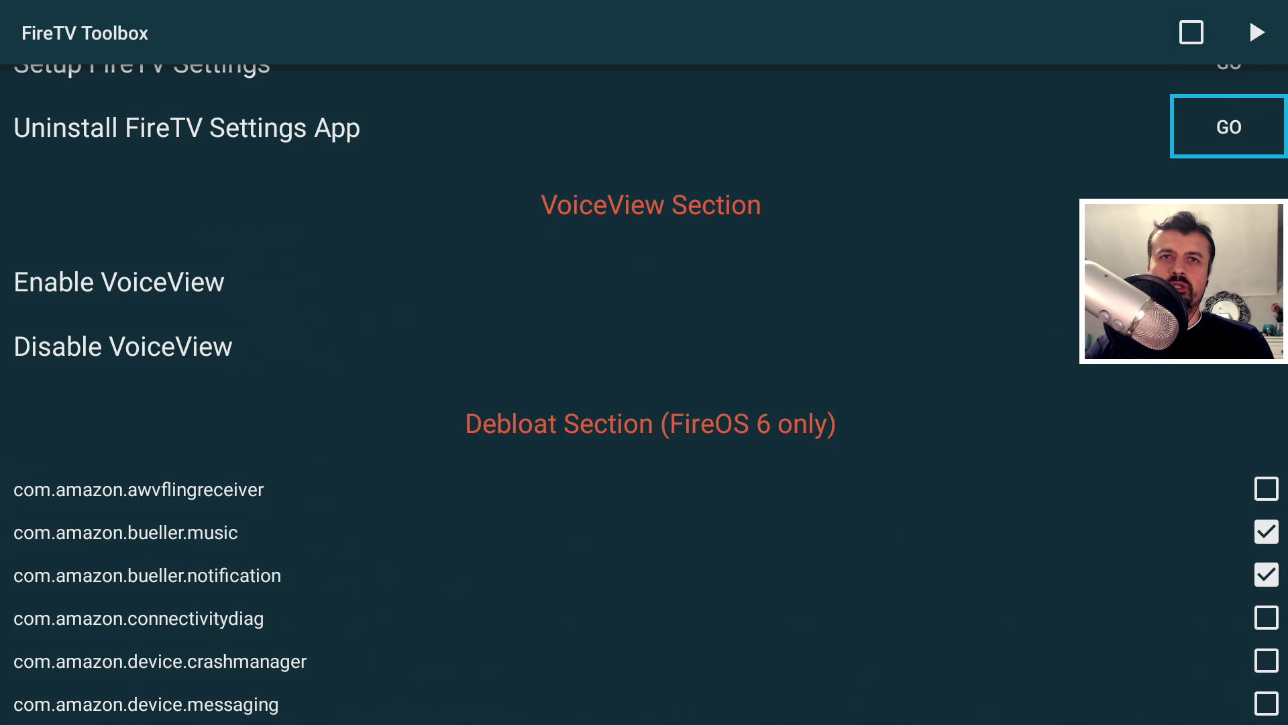
{"action": "key", "text": "Up"}
{"action": "key", "text": "Up"}
{"action": "key", "text": "Return"}
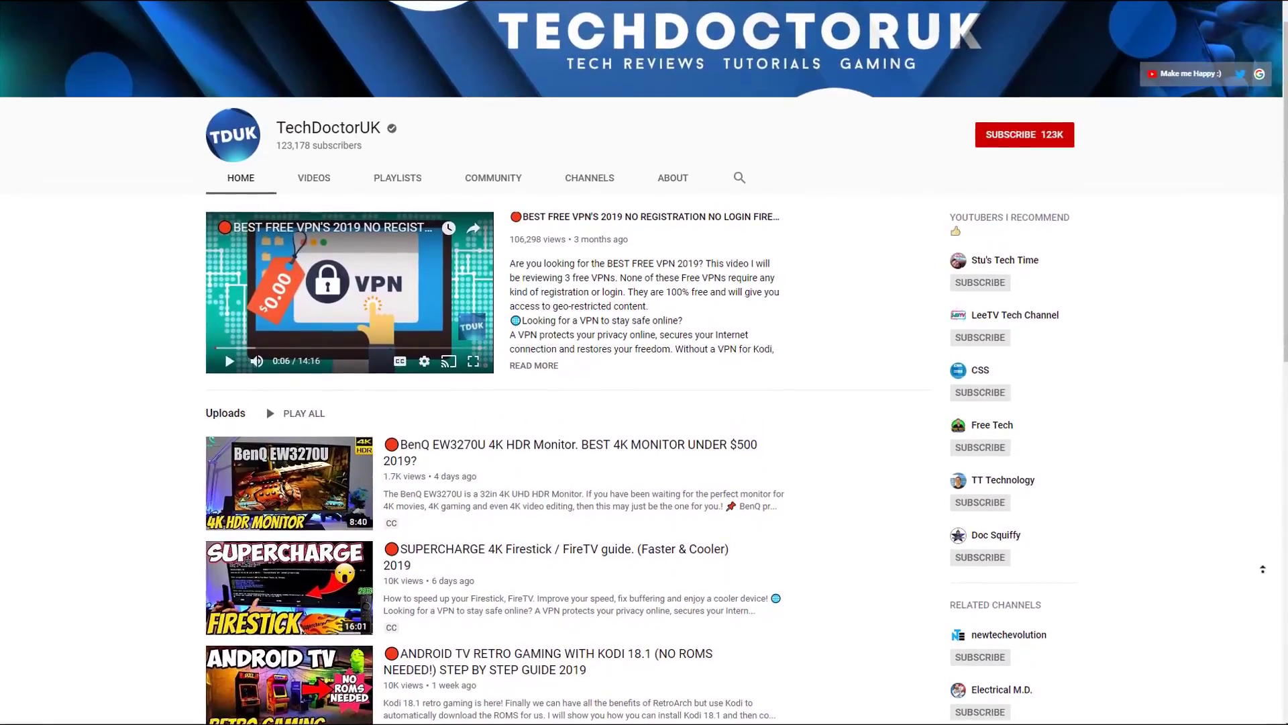
{"action": "scroll", "coordinate": [1255, 567], "scroll_direction": "up", "scroll_amount": 2}
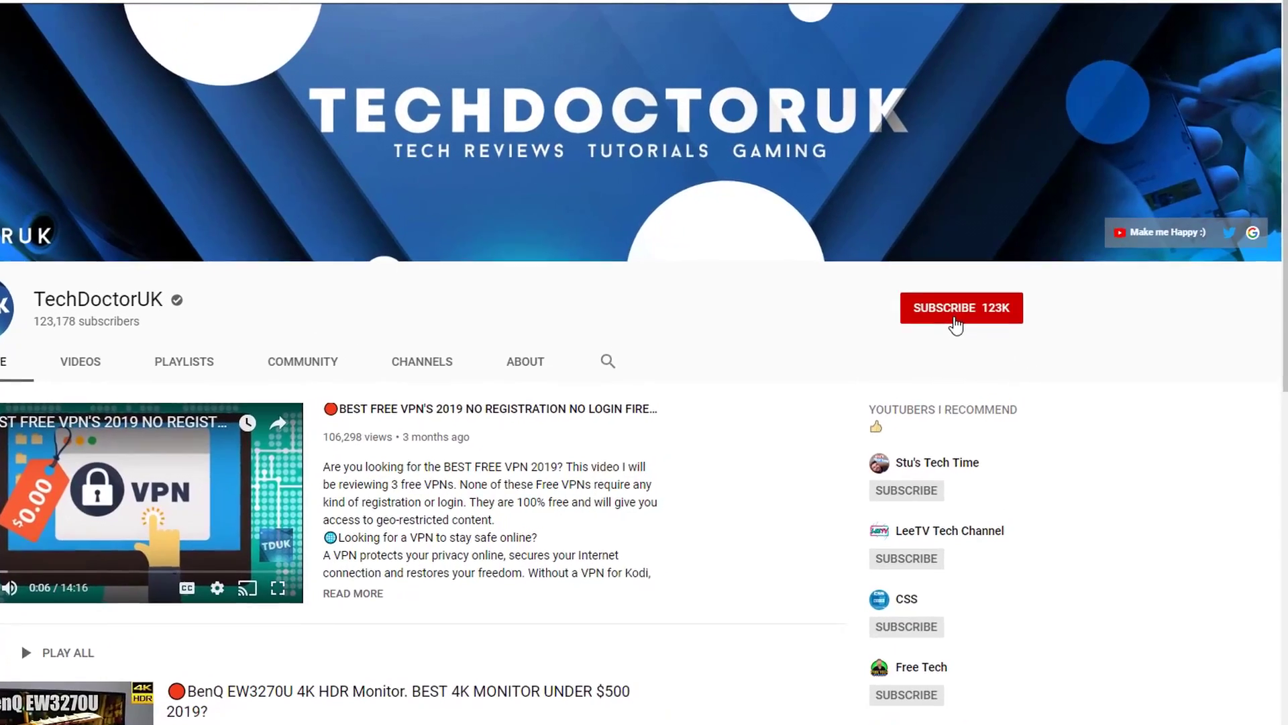
Subscribe to the channel and set its bell to All notifications
{"action": "left_click", "coordinate": [996, 272]}
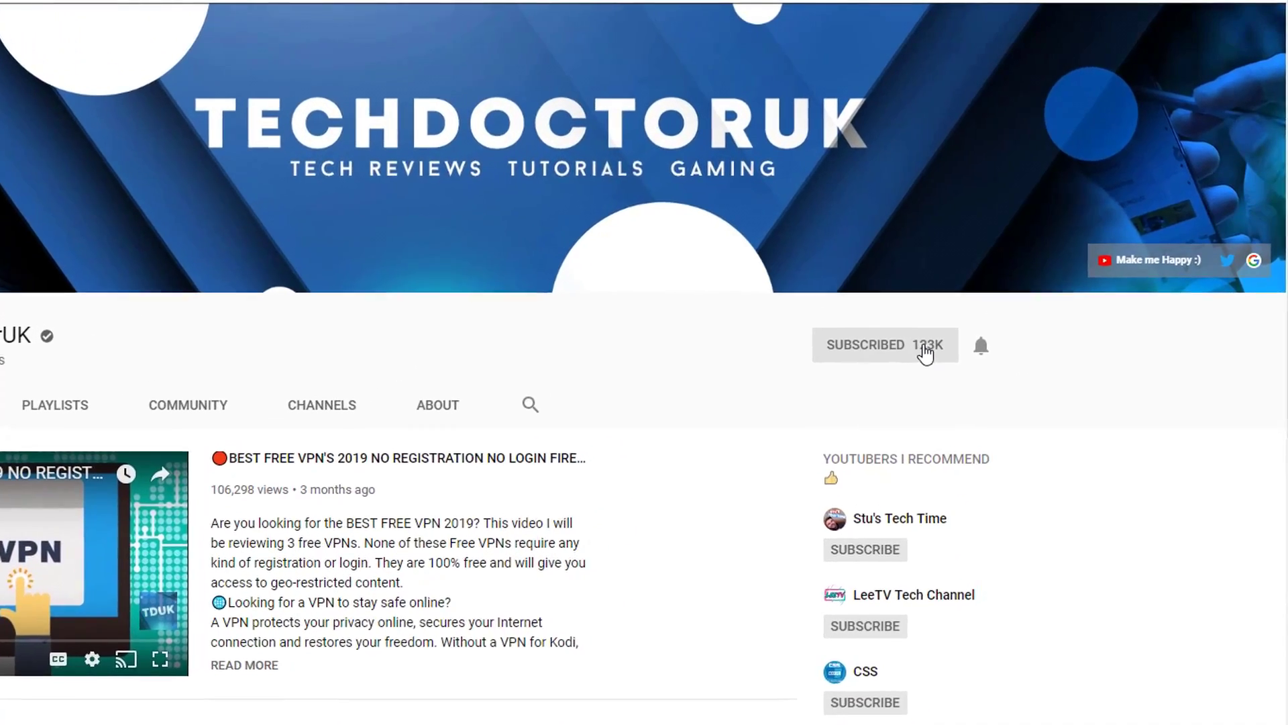
{"action": "left_click", "coordinate": [948, 391]}
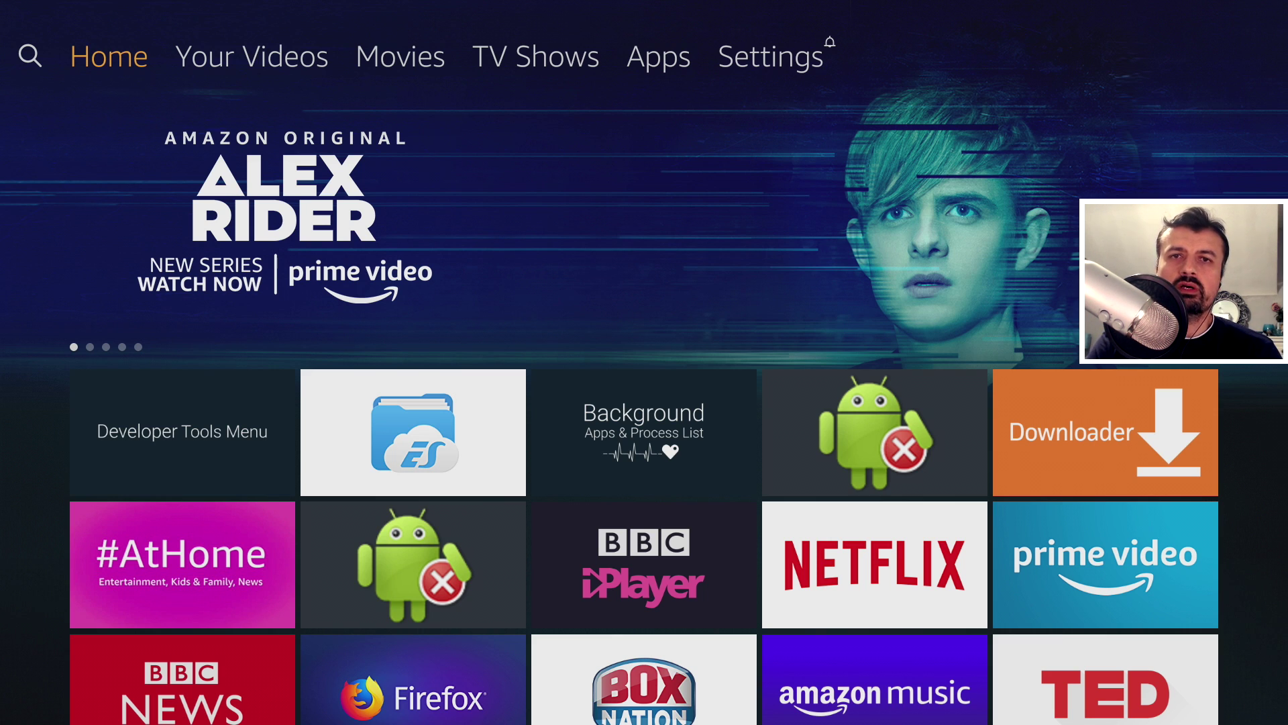
In My Fire TV > Developer Options, toggle ADB Debugging off and then back on
{"action": "key", "text": "Right"}
{"action": "key", "text": "Right"}
{"action": "key", "text": "Right"}
{"action": "key", "text": "Right"}
{"action": "key", "text": "Right"}
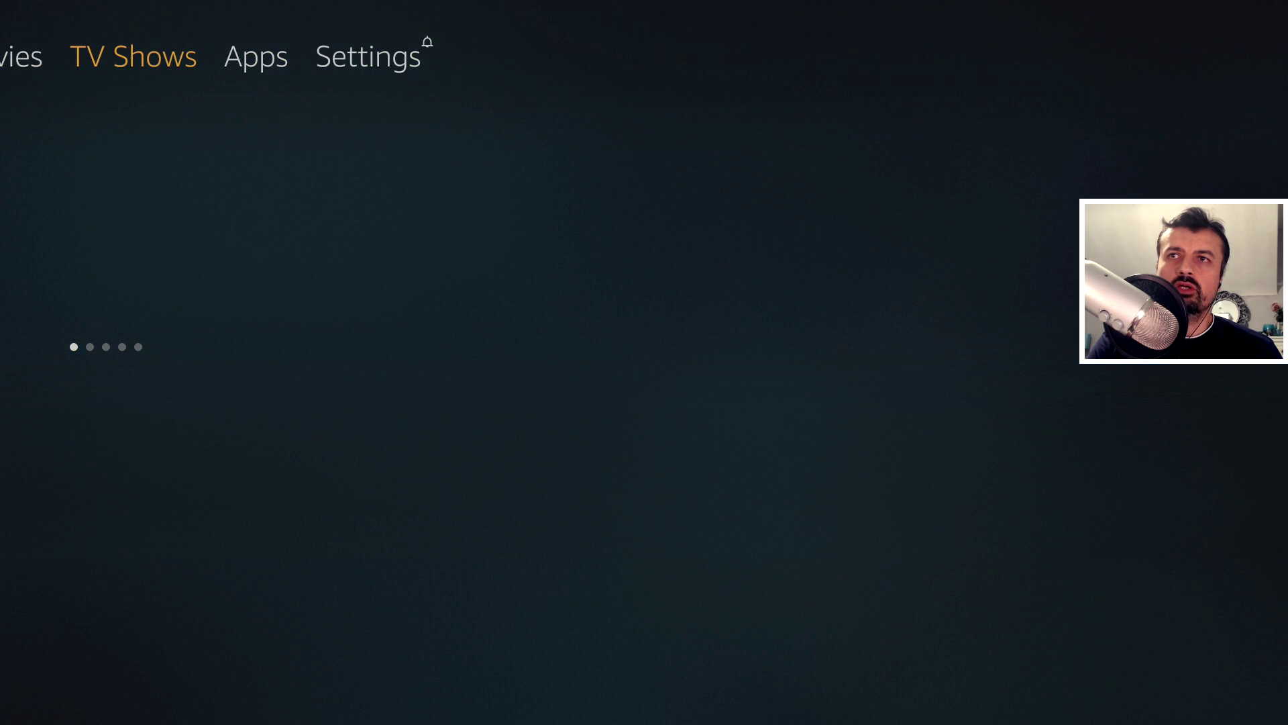
{"action": "key", "text": "Down"}
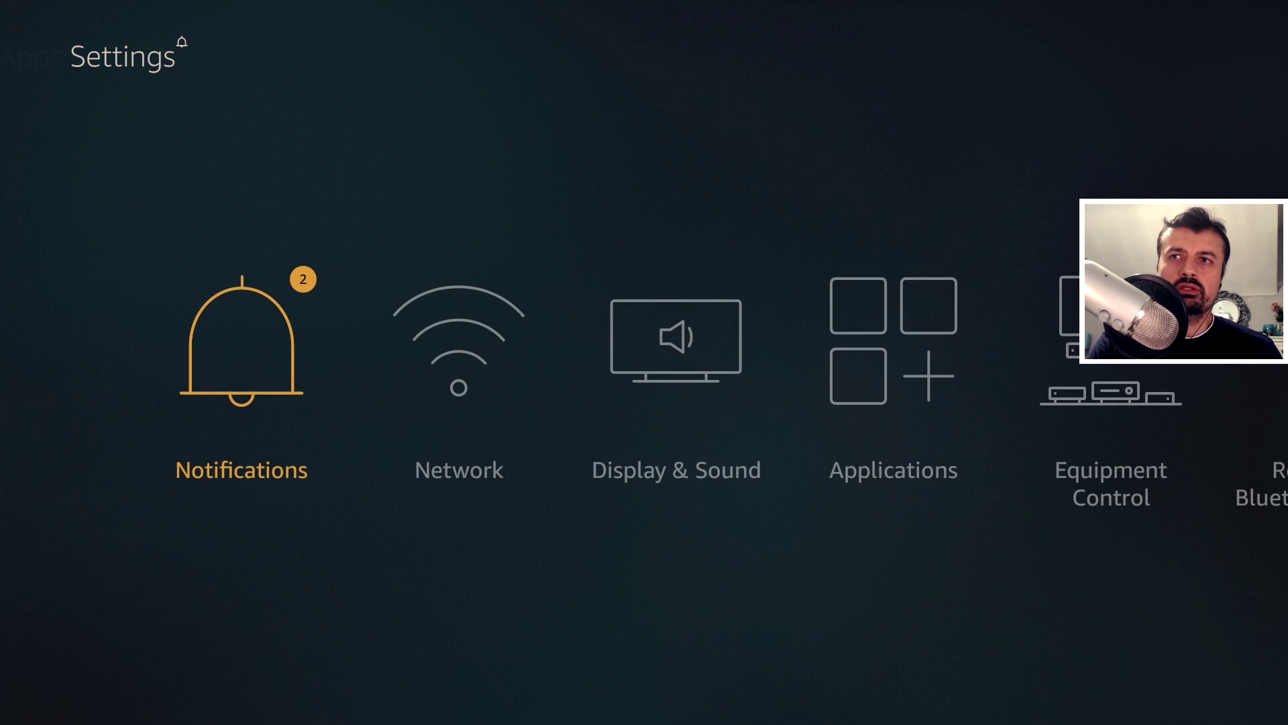
{"action": "key", "text": "Right"}
{"action": "key", "text": "Right"}
{"action": "key", "text": "Right"}
{"action": "key", "text": "Right"}
{"action": "key", "text": "Right"}
{"action": "key", "text": "Right"}
{"action": "key", "text": "Right"}
{"action": "key", "text": "Right"}
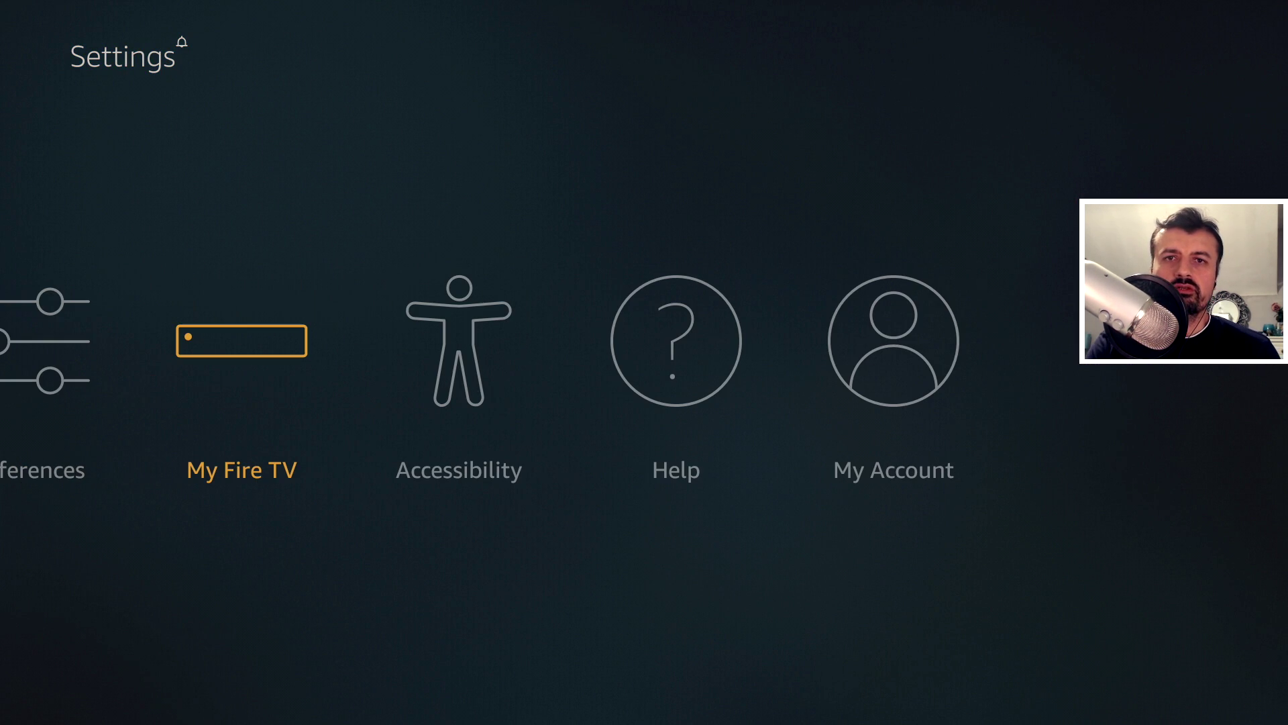
{"action": "key", "text": "Return"}
{"action": "key", "text": "Down"}
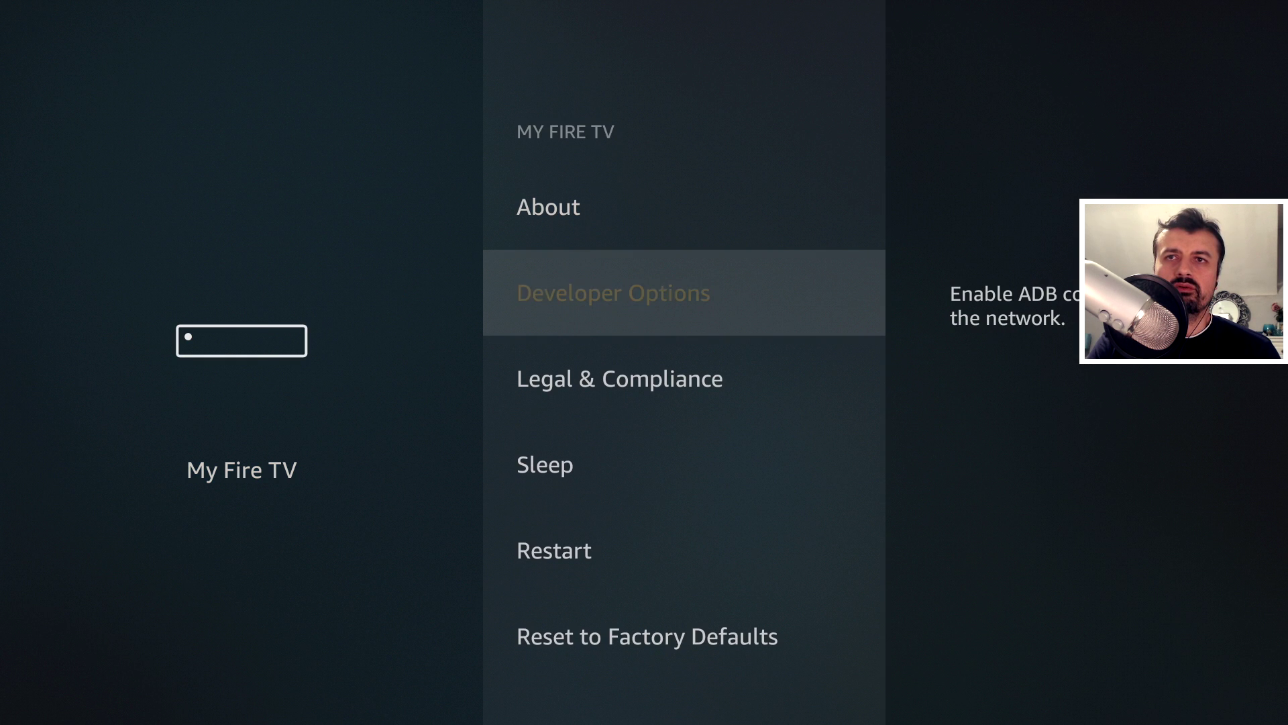
{"action": "key", "text": "Return"}
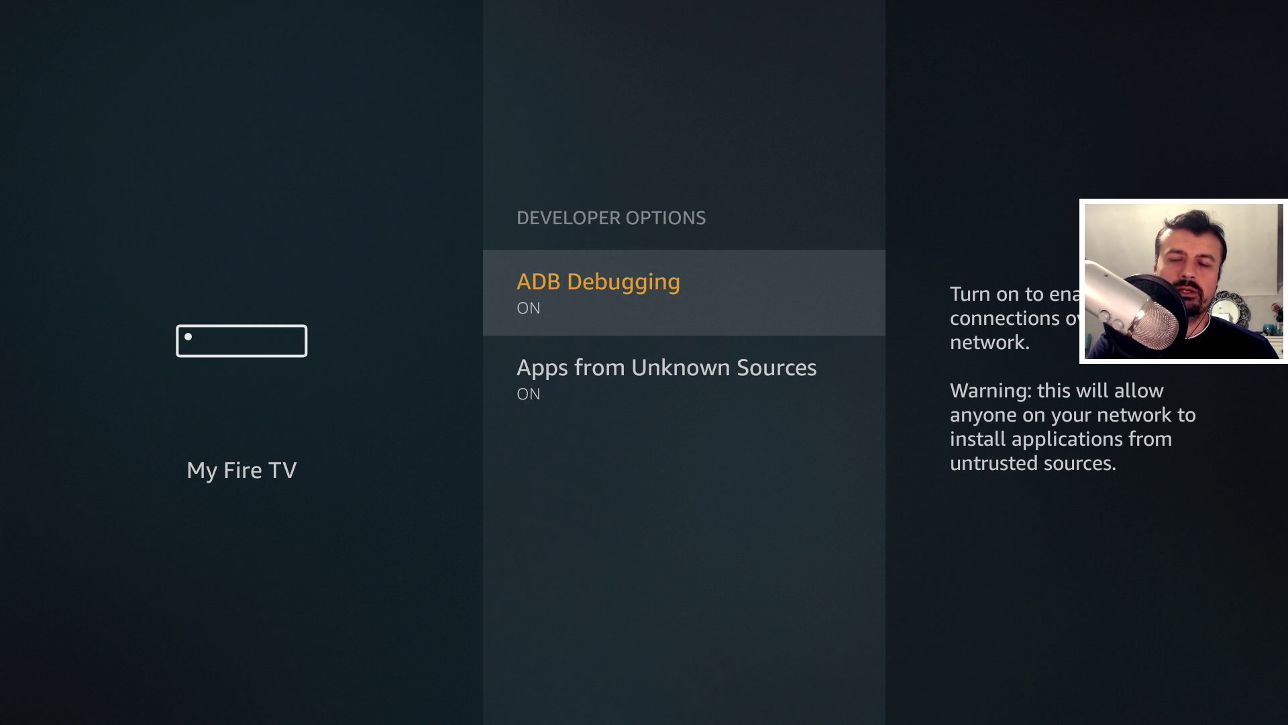
{"action": "key", "text": "Return"}
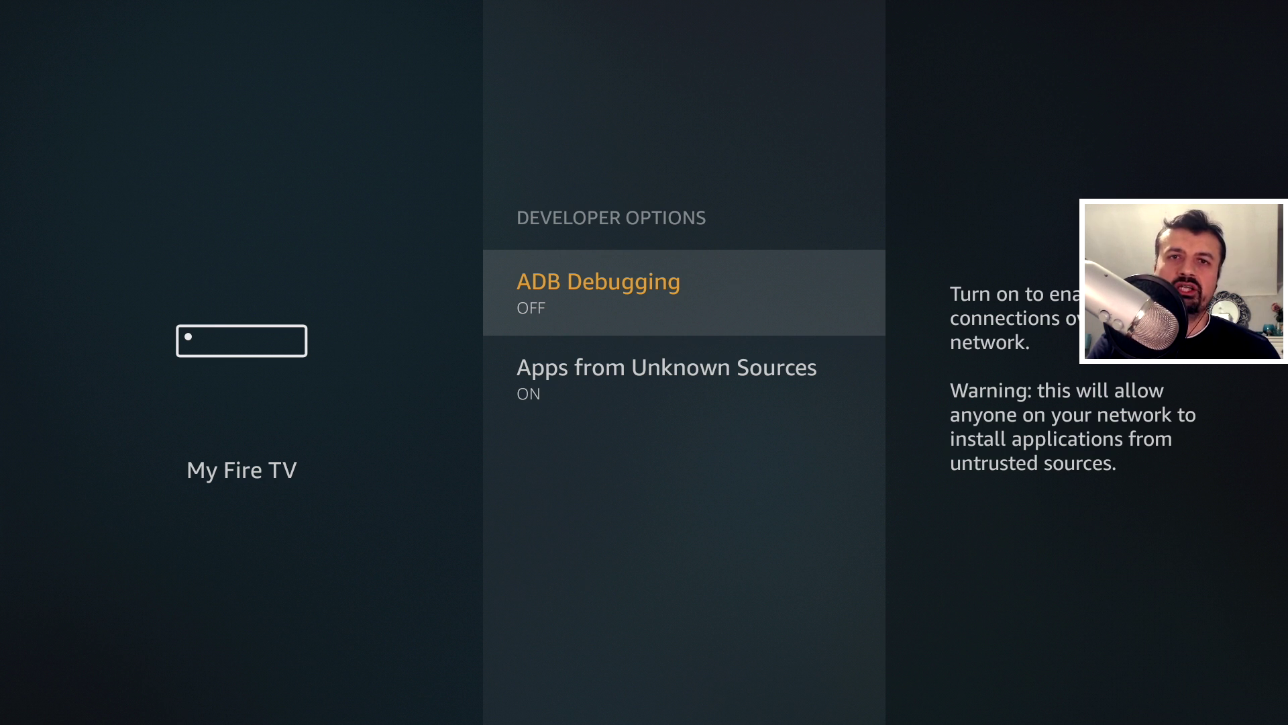
{"action": "key", "text": "Return"}
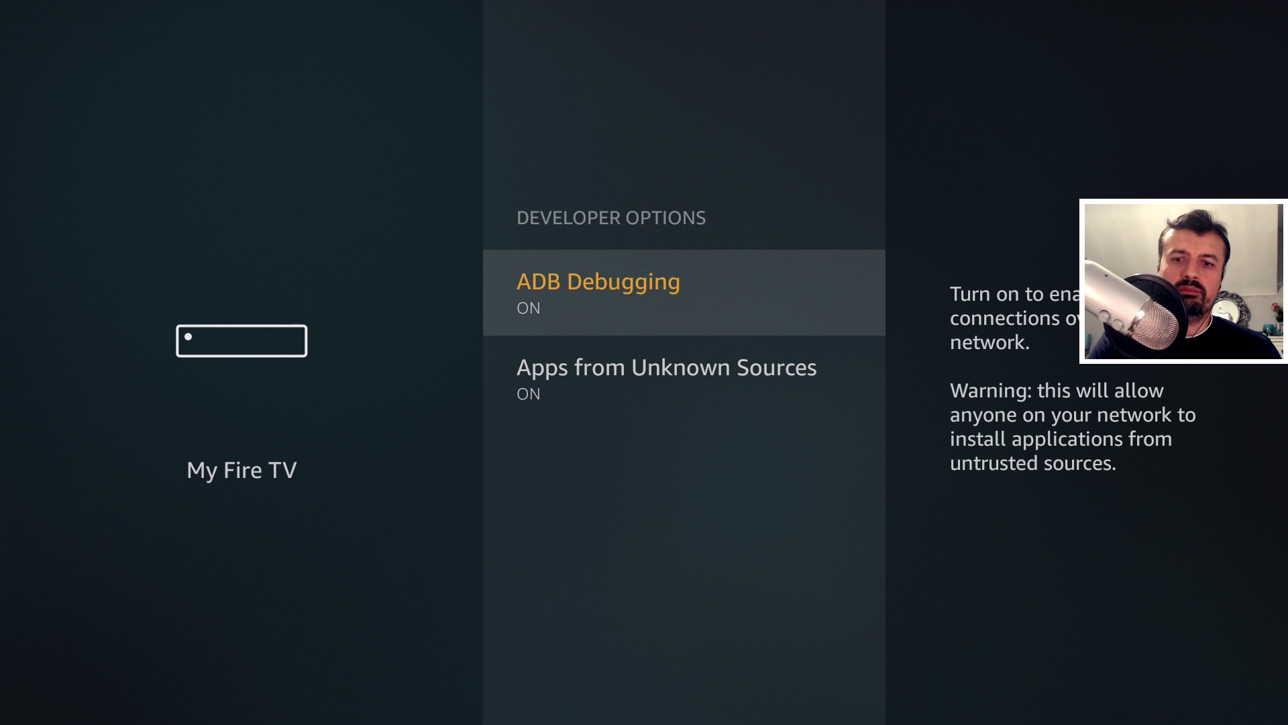
Go home, open Downloader from Recent, and select its address field
{"action": "key", "text": "Home"}
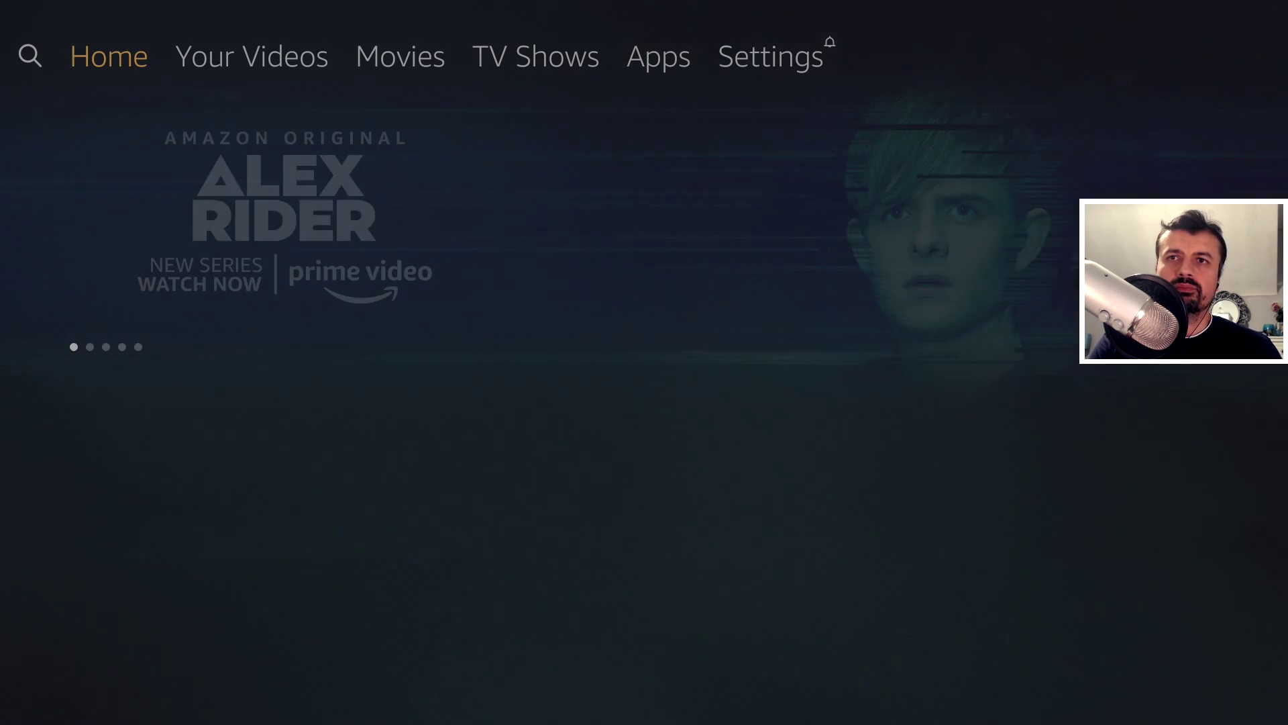
{"action": "key", "text": "Down"}
{"action": "key", "text": "Down"}
{"action": "key", "text": "Right"}
{"action": "key", "text": "Right"}
{"action": "key", "text": "Right"}
{"action": "key", "text": "Right"}
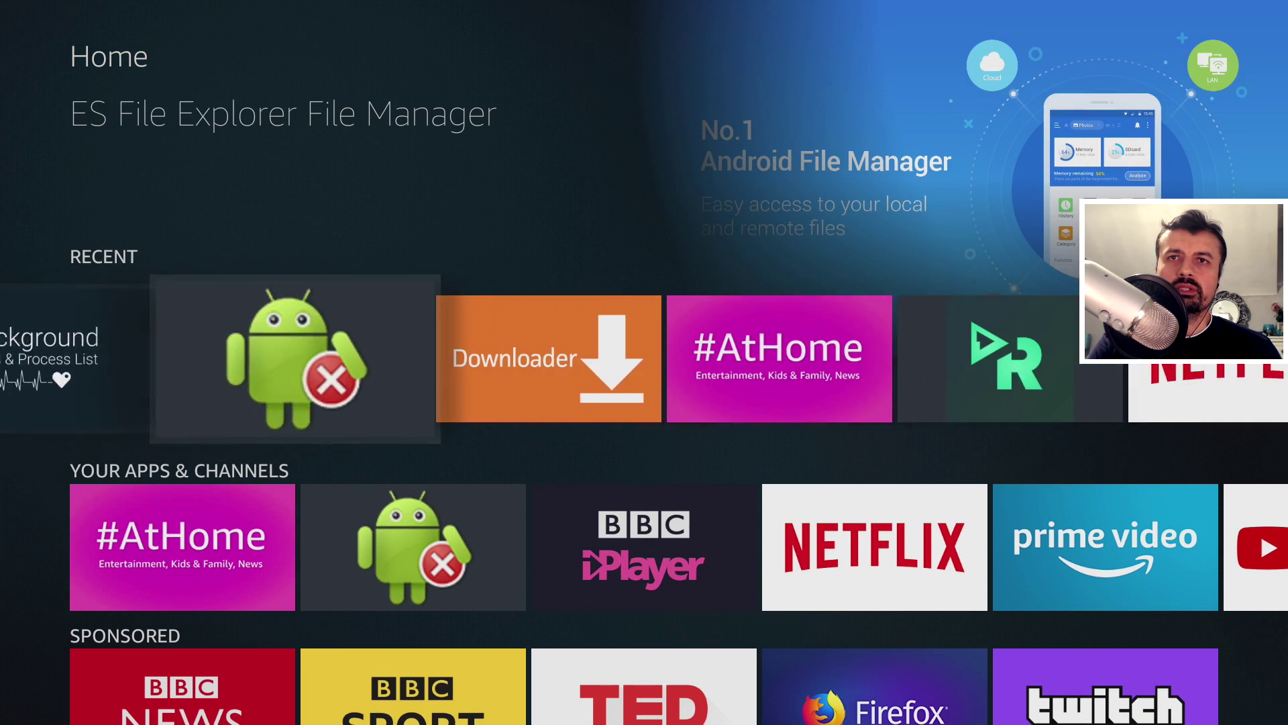
{"action": "key", "text": "Return"}
{"action": "key", "text": "Up"}
{"action": "key", "text": "Return"}
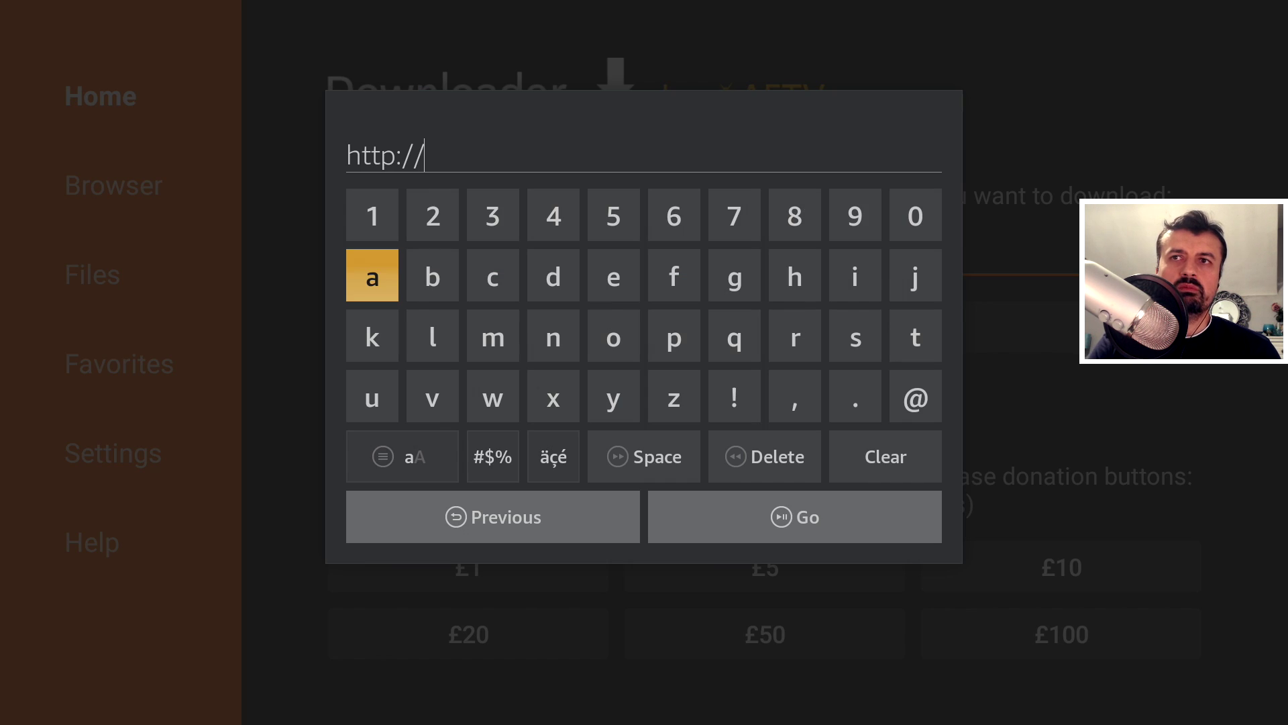
{"action": "key", "text": "Right"}
{"action": "key", "text": "Return"}
{"action": "key", "text": "Left"}
{"action": "key", "text": "Left"}
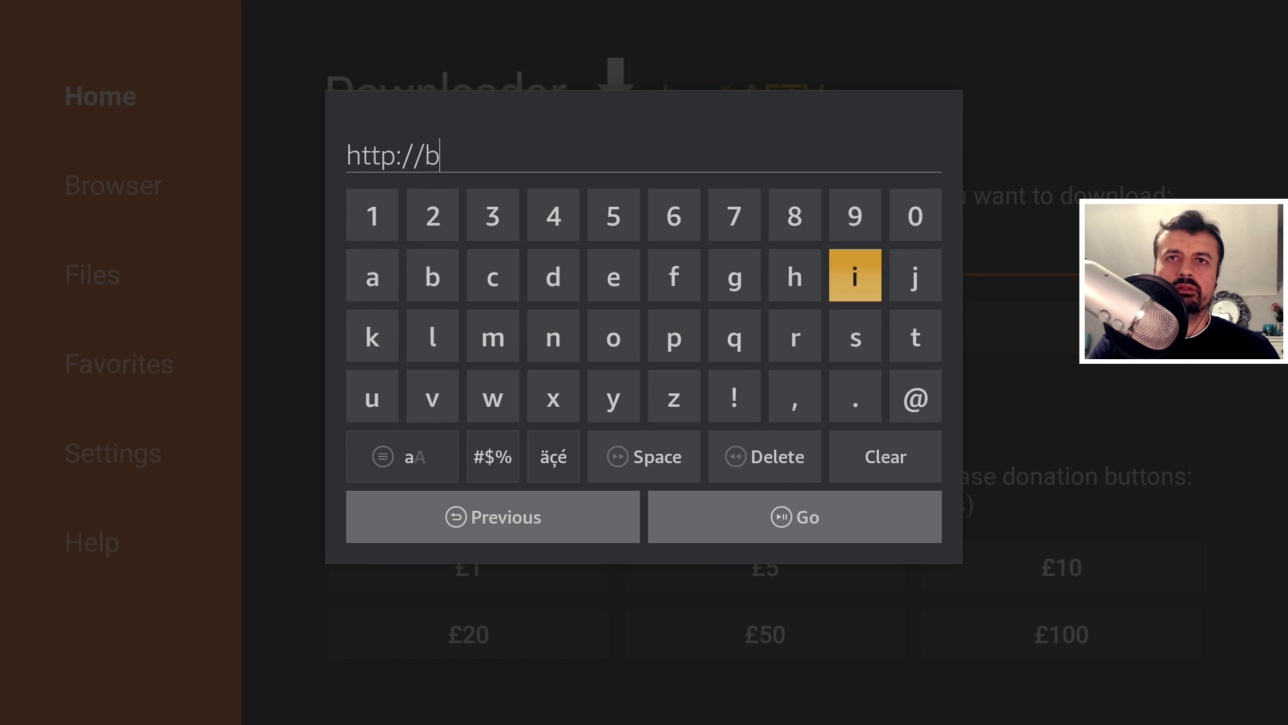
{"action": "type", "text": "it.ly/t"}
{"action": "key", "text": "Right"}
{"action": "key", "text": "Right"}
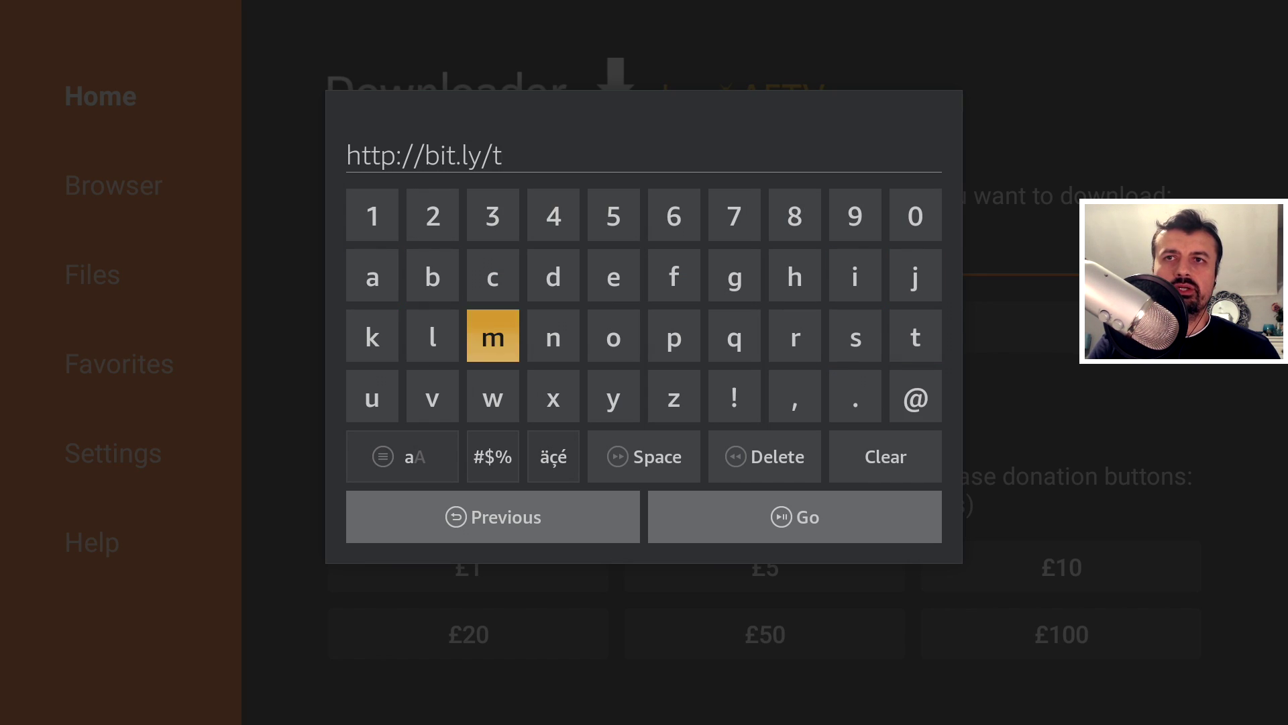
{"action": "key", "text": "Right"}
{"action": "key", "text": "Up"}
{"action": "key", "text": "Return"}
{"action": "key", "text": "Return"}
{"action": "key", "text": "Down"}
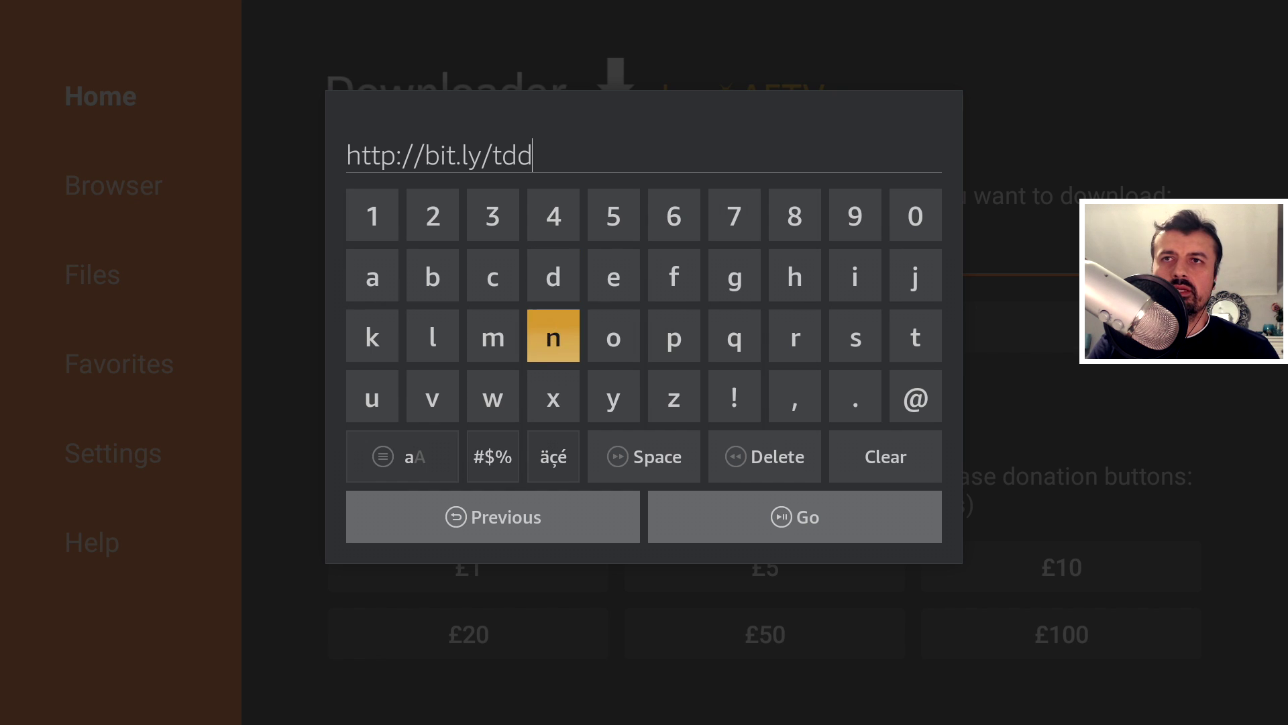
{"action": "key", "text": "Down"}
{"action": "key", "text": "BackSpace"}
{"action": "key", "text": "Left"}
{"action": "key", "text": "Left"}
{"action": "type", "text": "uk2"}
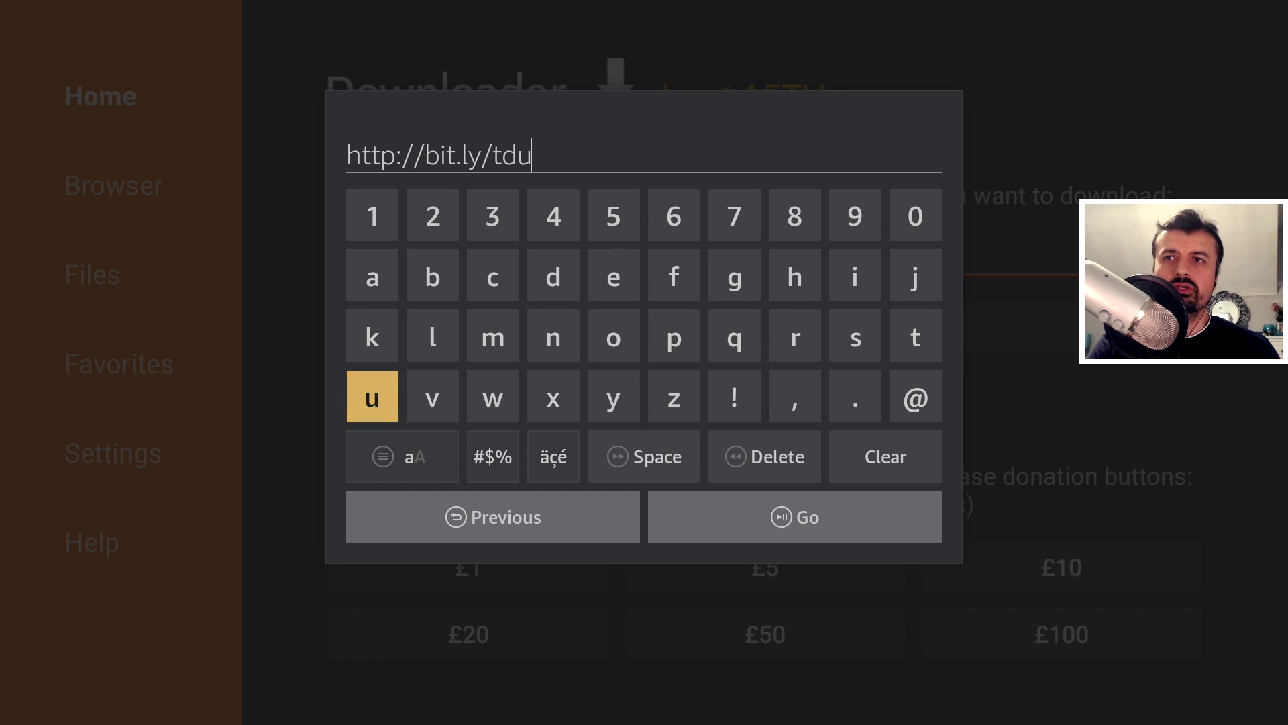
{"action": "key", "text": "Left"}
{"action": "key", "text": "Left"}
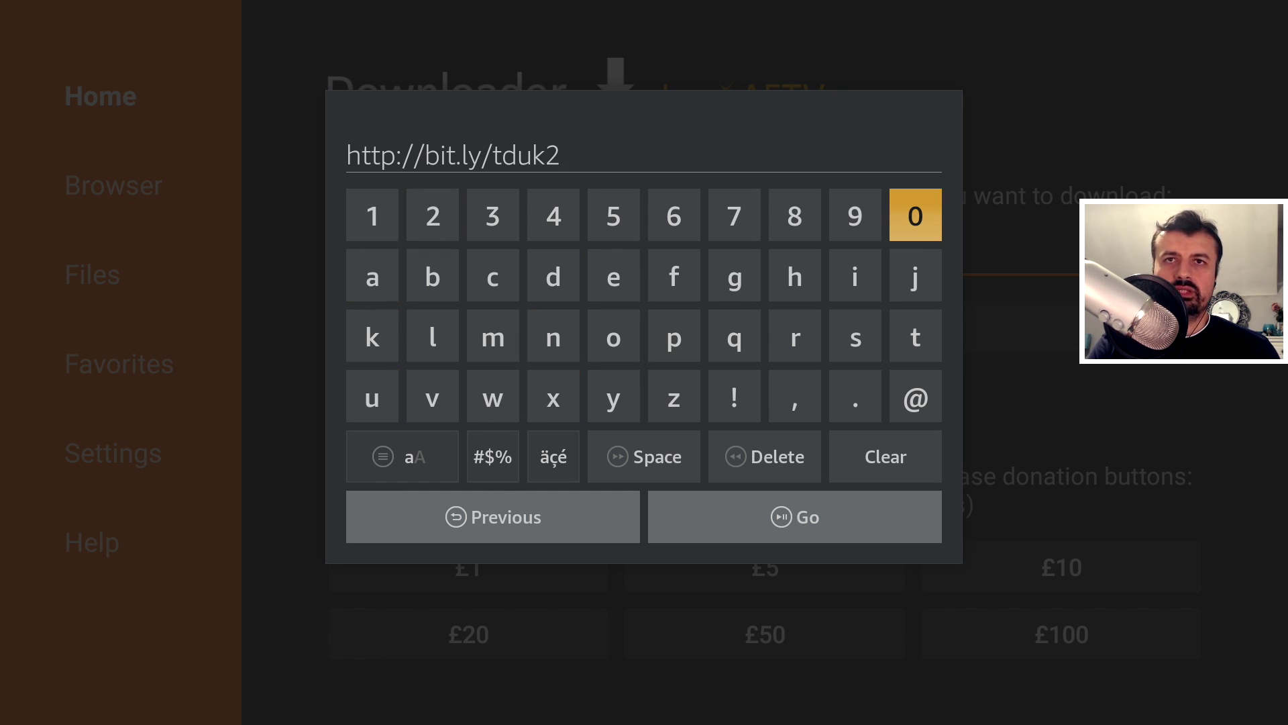
{"action": "type", "text": "0"}
{"action": "key", "text": "Right"}
{"action": "type", "text": "1"}
{"action": "key", "text": "Left"}
{"action": "key", "text": "Left"}
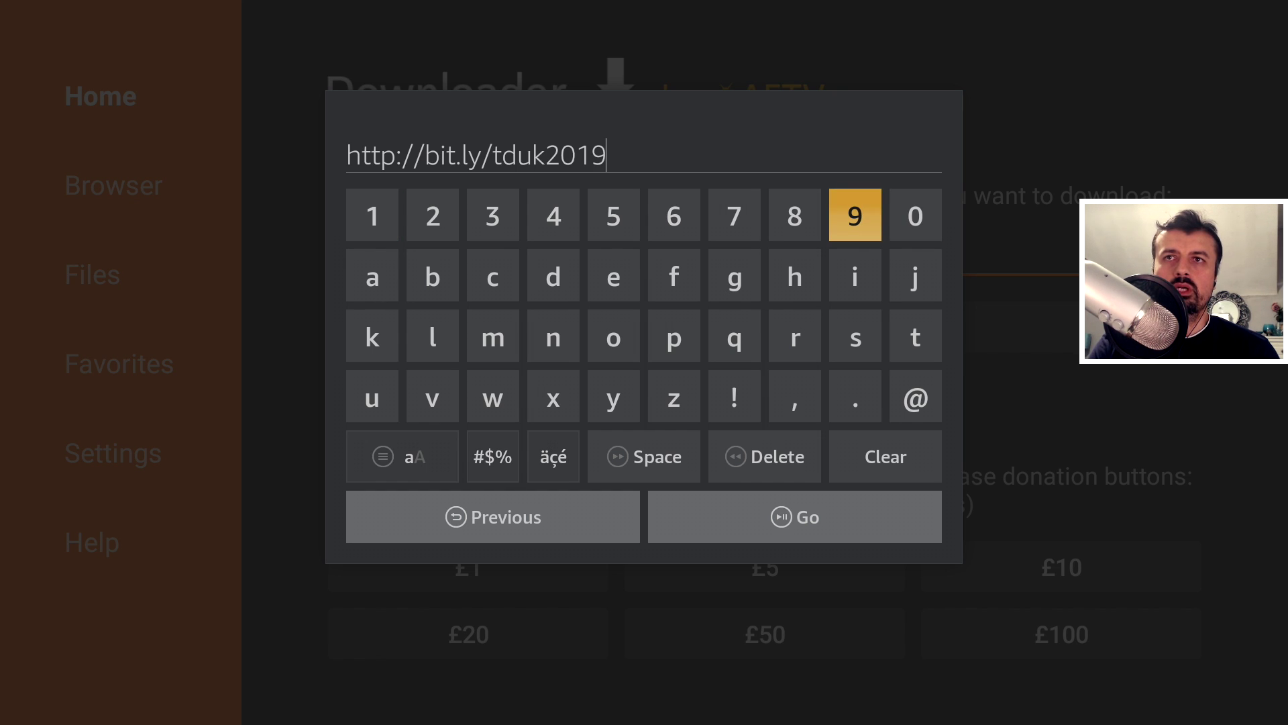
{"action": "key", "text": "XF86AudioPlay"}
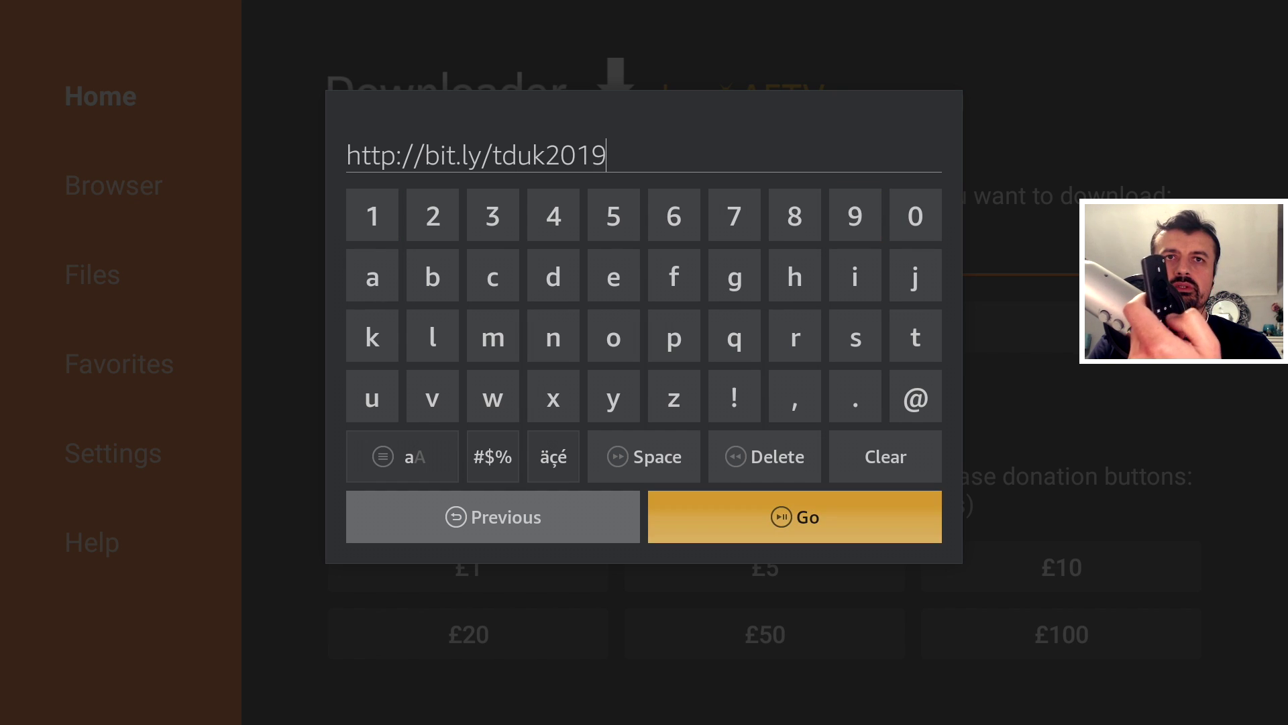
{"action": "key", "text": "Return"}
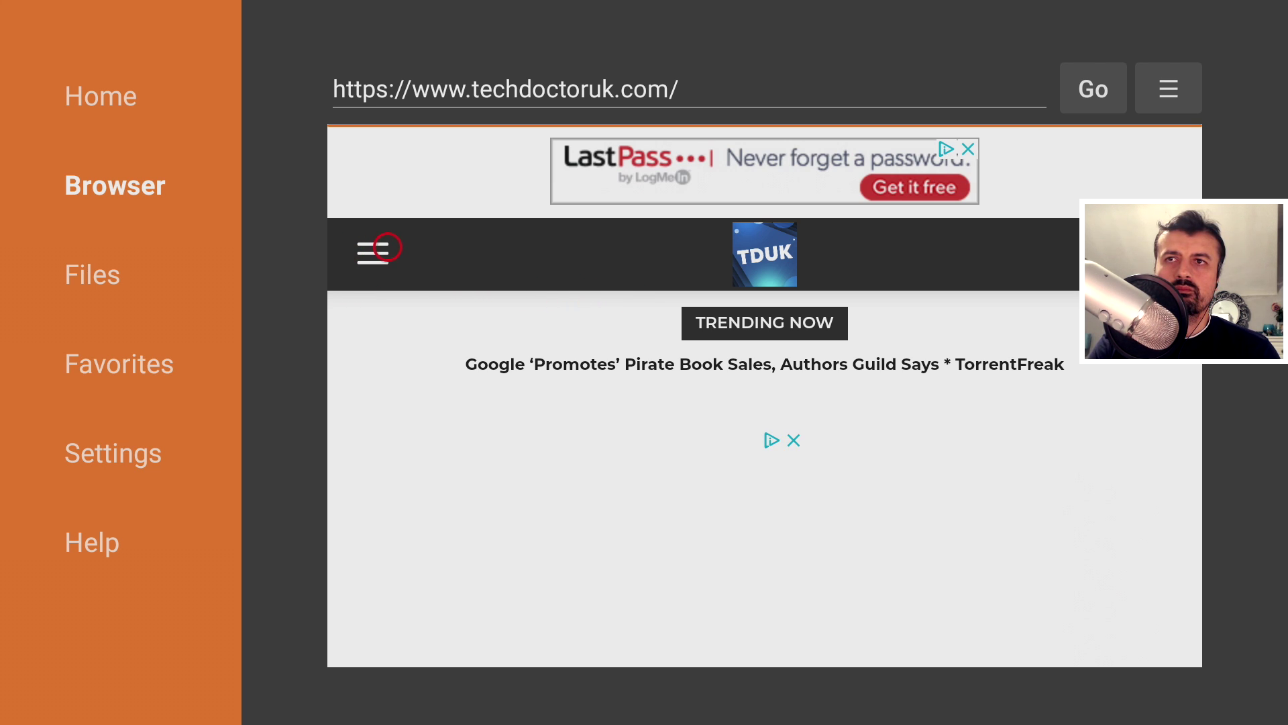
Open the site's Tutorials page and disable JavaScript with a page reload
{"action": "left_click", "coordinate": [384, 249]}
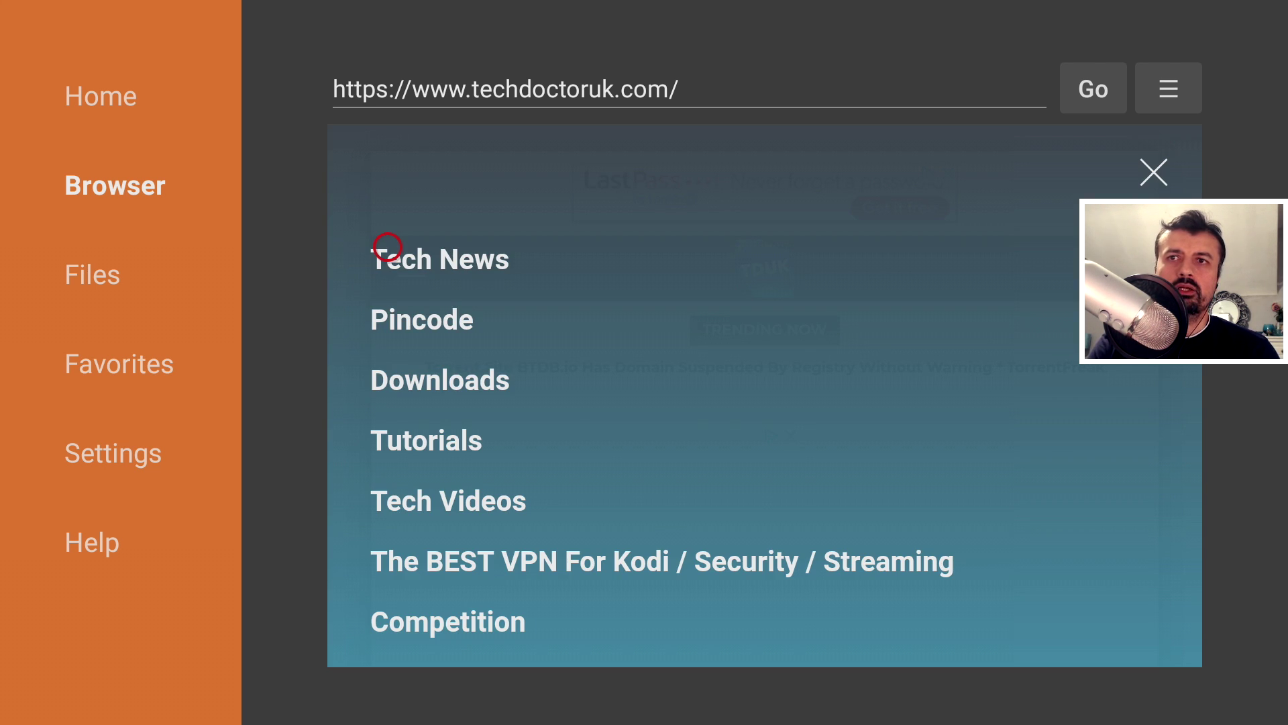
{"action": "left_click", "coordinate": [388, 429]}
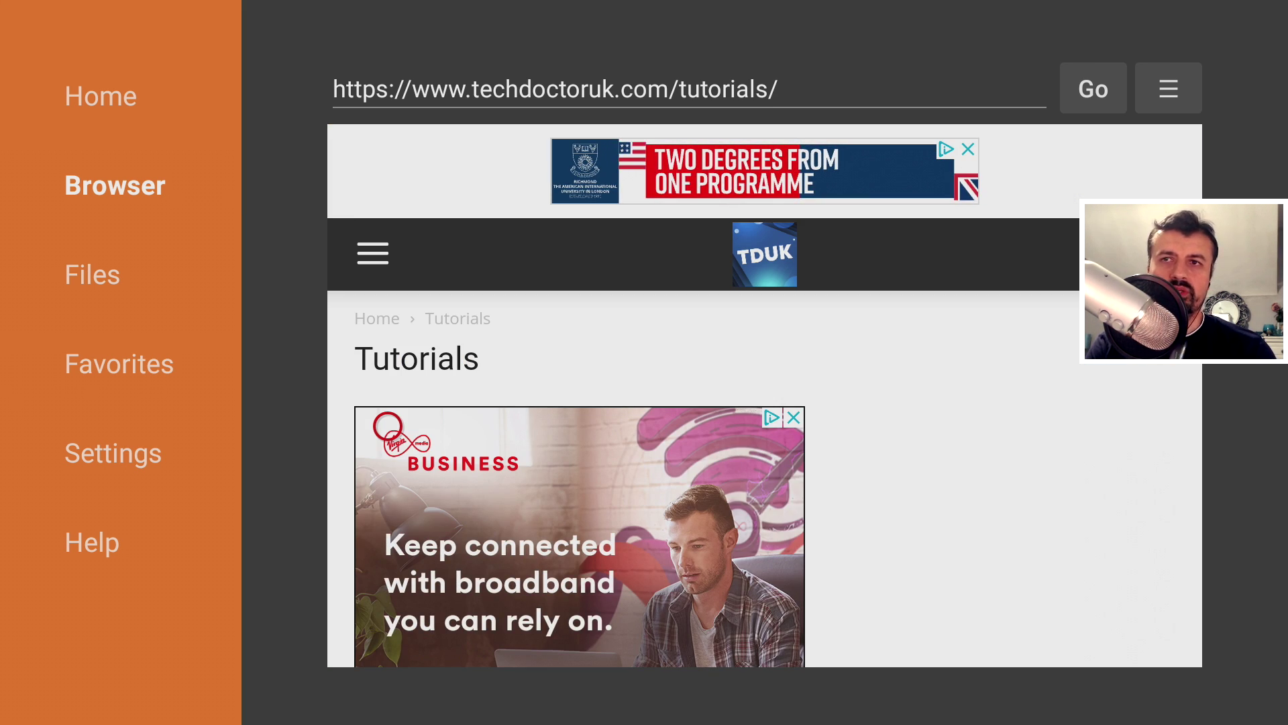
{"action": "key", "text": "Menu"}
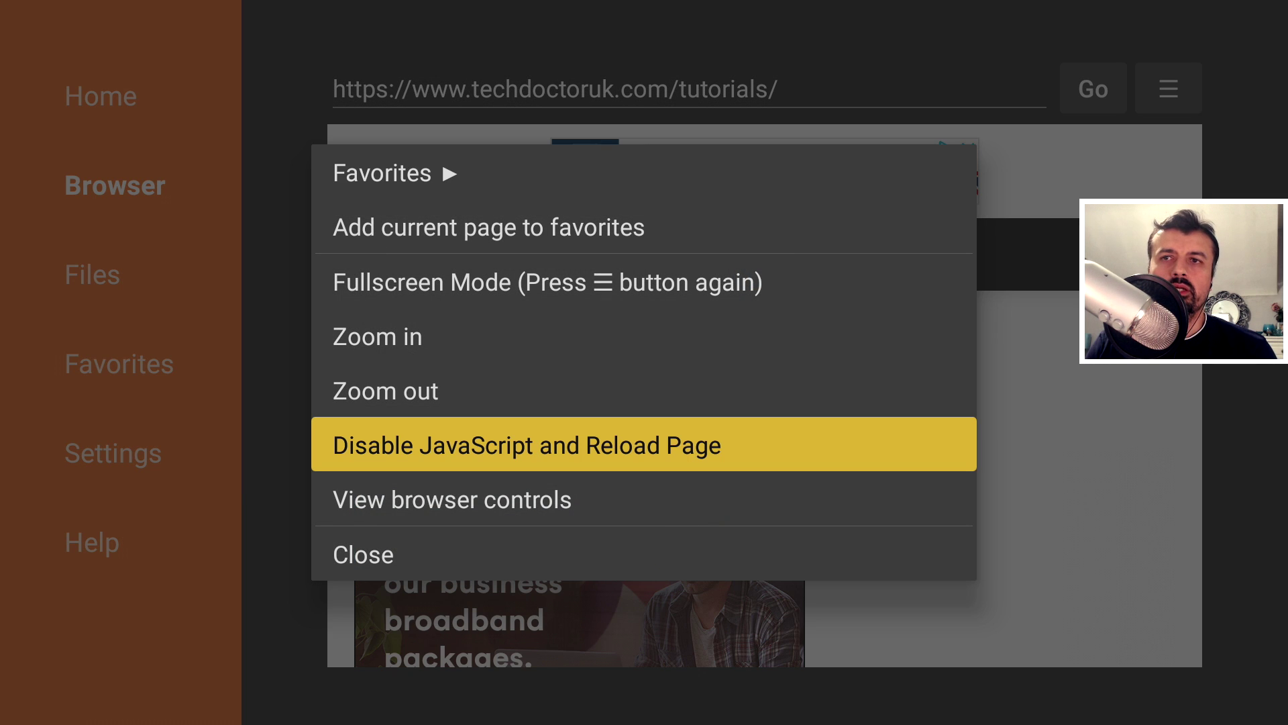
{"action": "key", "text": "Return"}
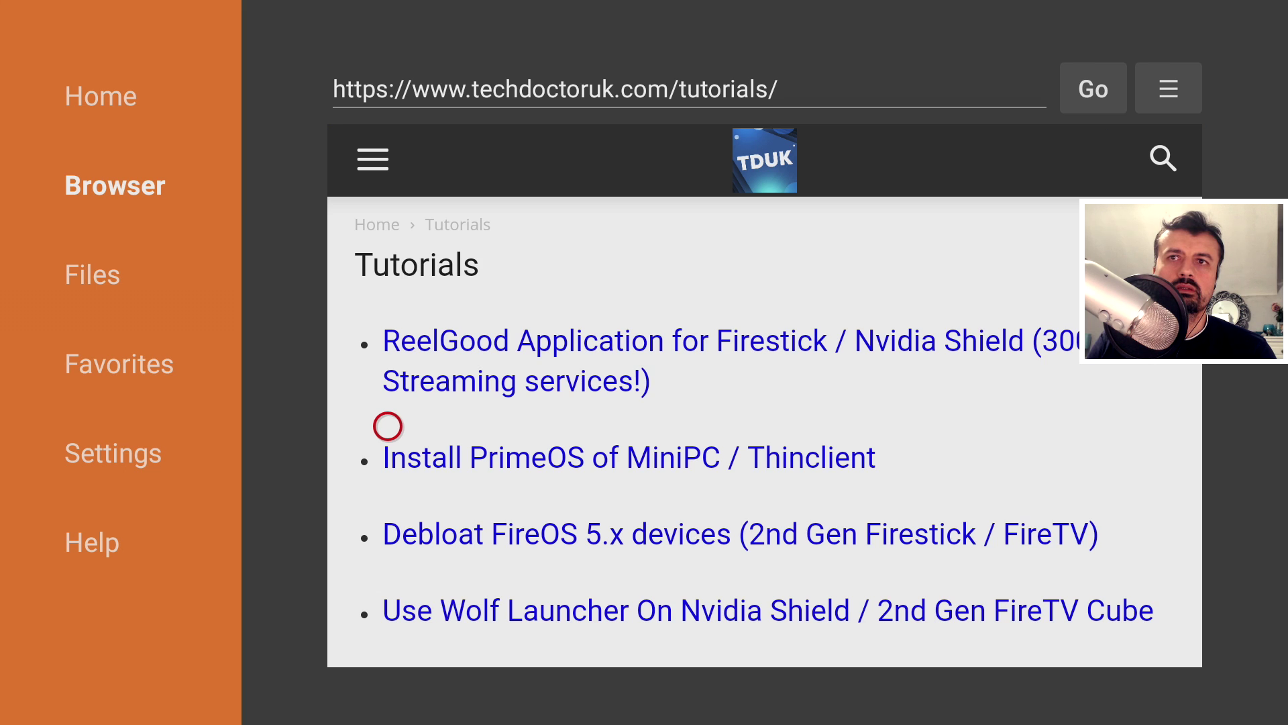
Re-enable JavaScript from the browser menu and reload the page
{"action": "key", "text": "Menu"}
{"action": "key", "text": "Down"}
{"action": "key", "text": "Down"}
{"action": "key", "text": "Down"}
{"action": "key", "text": "Down"}
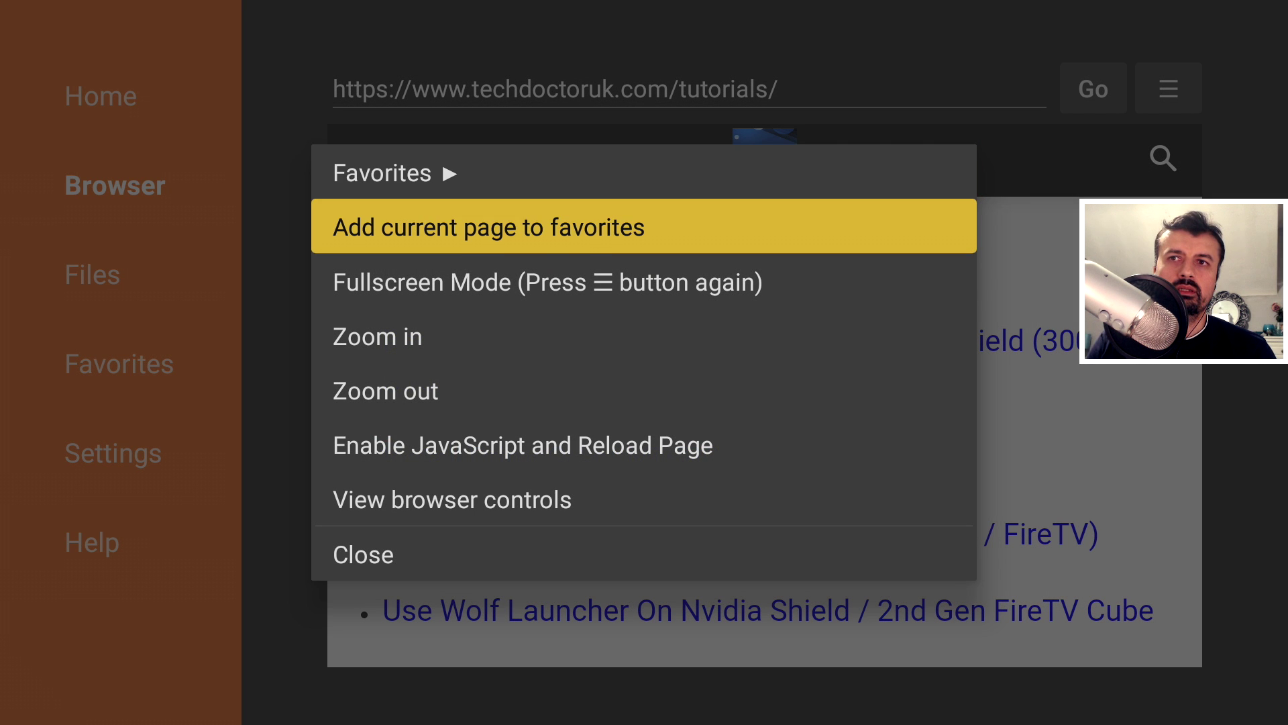
{"action": "key", "text": "Down"}
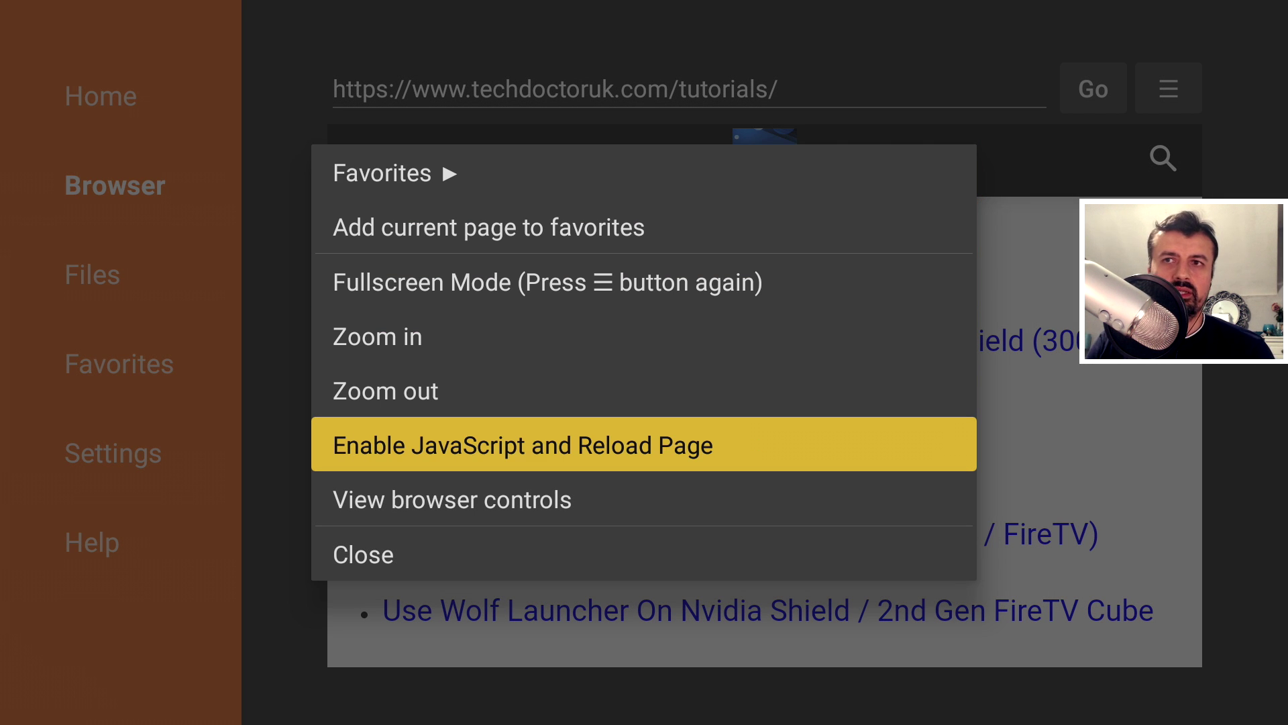
{"action": "key", "text": "Return"}
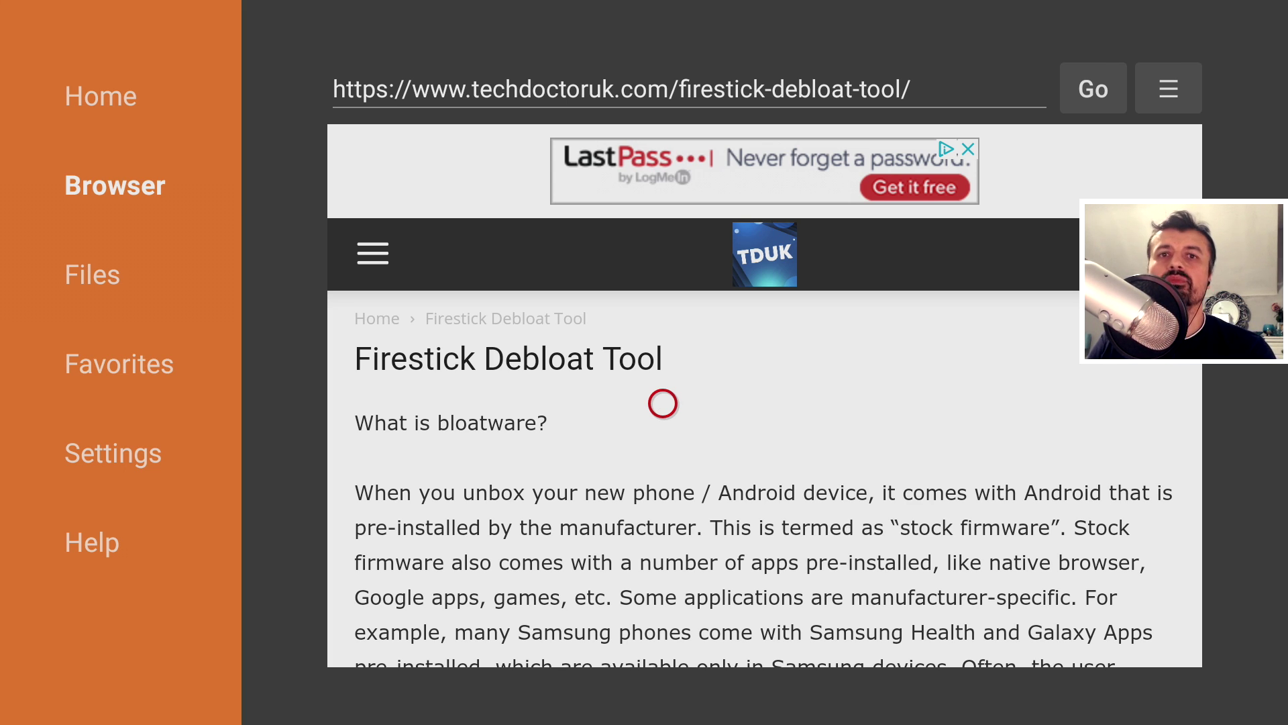
Scroll to the Software needed section and open the TDUK Firestick Debloat Tool link
{"action": "scroll", "coordinate": [663, 640], "scroll_direction": "down", "scroll_amount": 5}
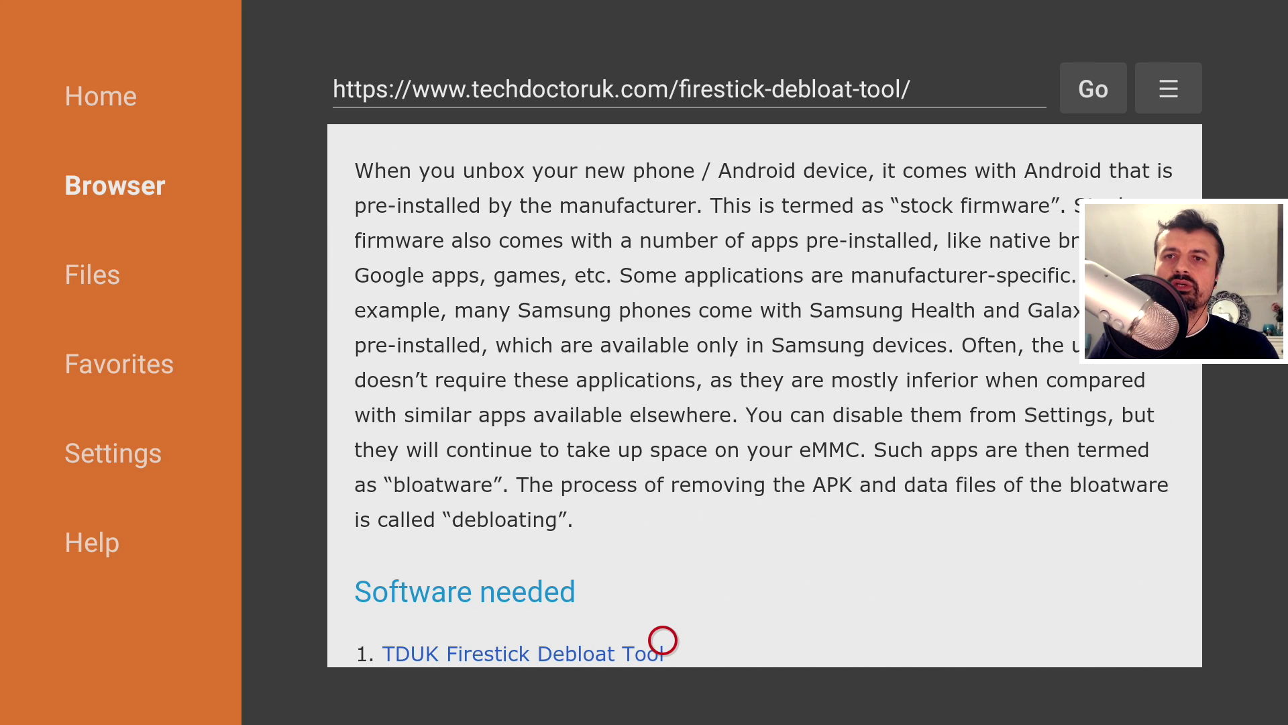
{"action": "scroll", "coordinate": [595, 638], "scroll_direction": "down", "scroll_amount": 6}
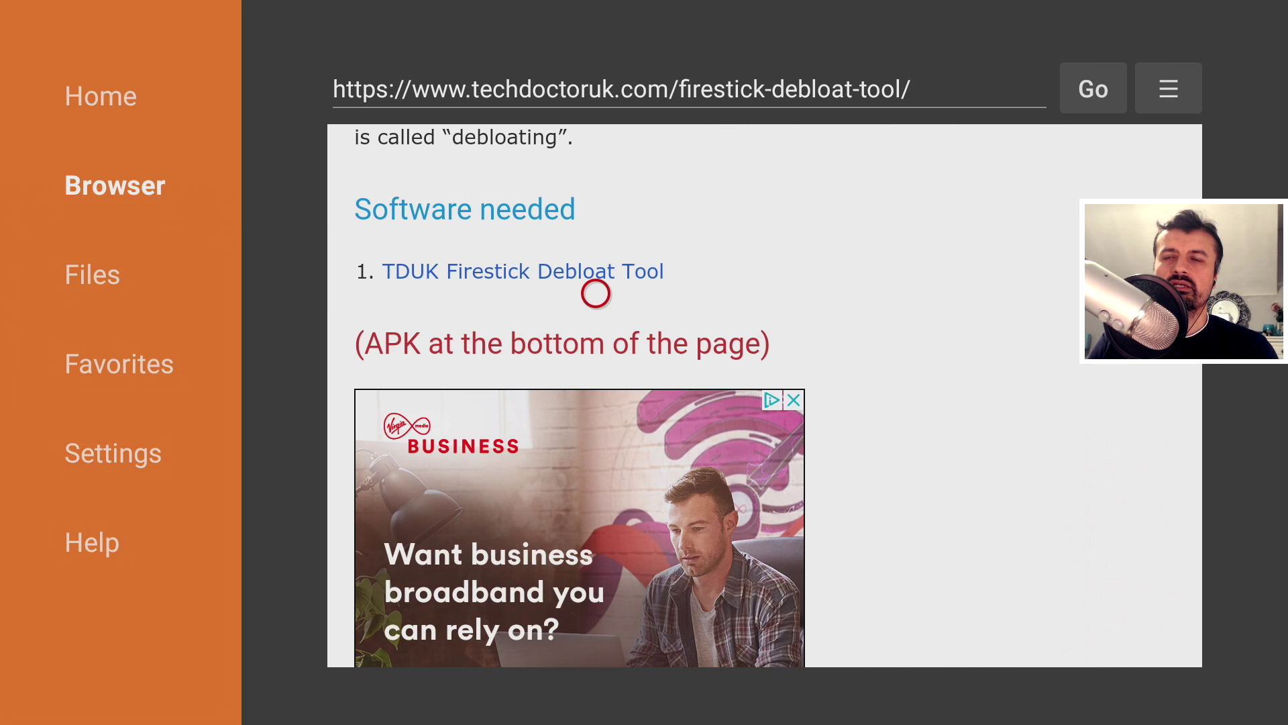
{"action": "left_click", "coordinate": [596, 259]}
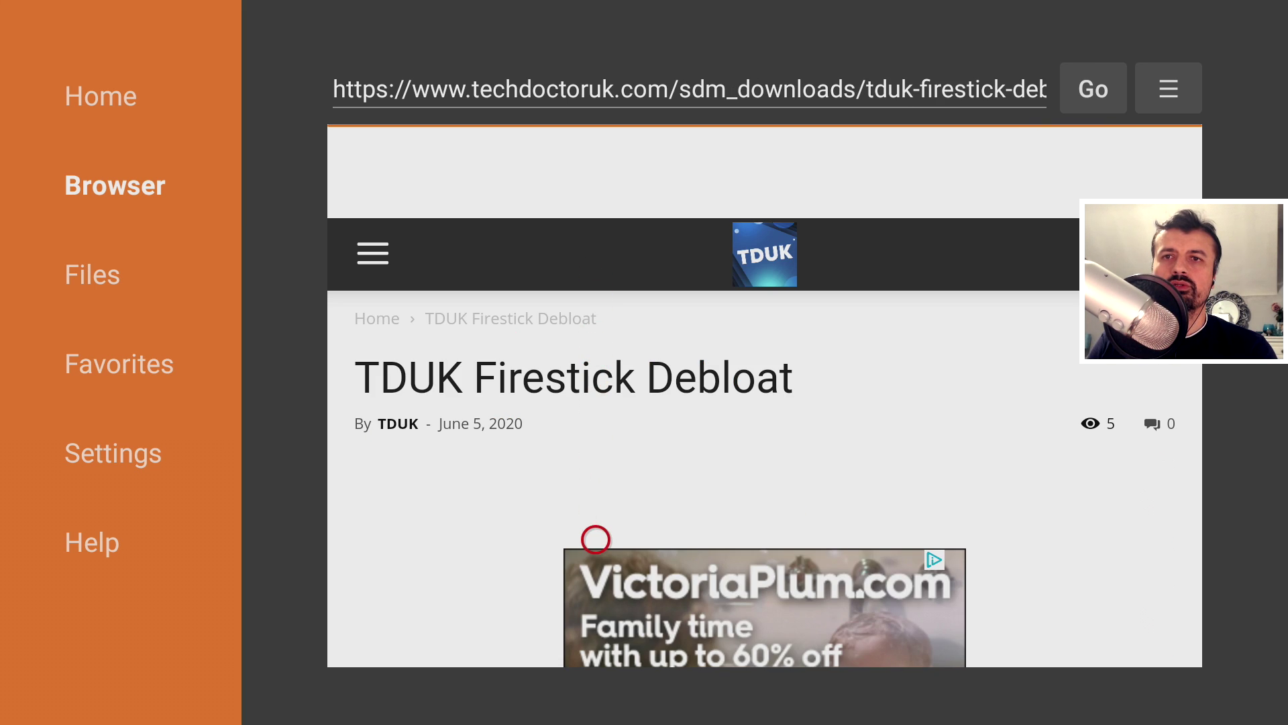
Download TDUK-Debloatv01.apk, cancel the install prompt, and return to the home screen
{"action": "scroll", "coordinate": [595, 631], "scroll_direction": "down", "scroll_amount": 10}
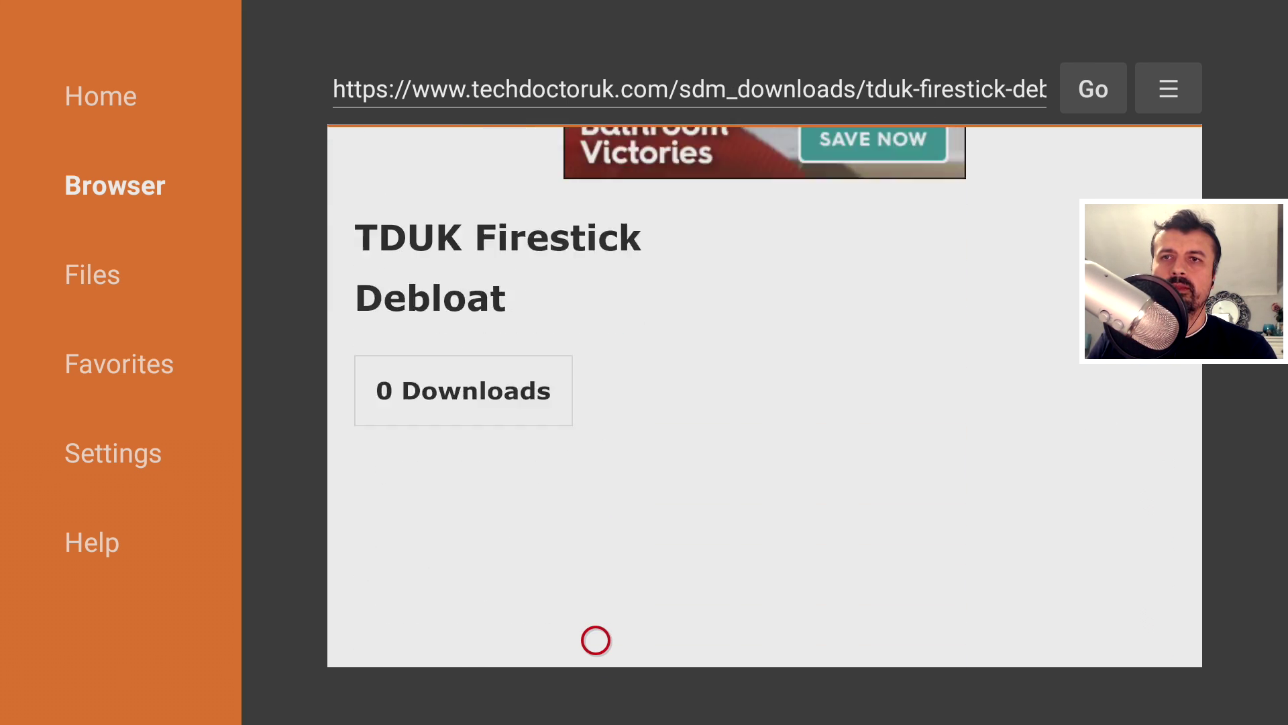
{"action": "scroll", "coordinate": [595, 640], "scroll_direction": "down", "scroll_amount": 3}
{"action": "left_click", "coordinate": [428, 530]}
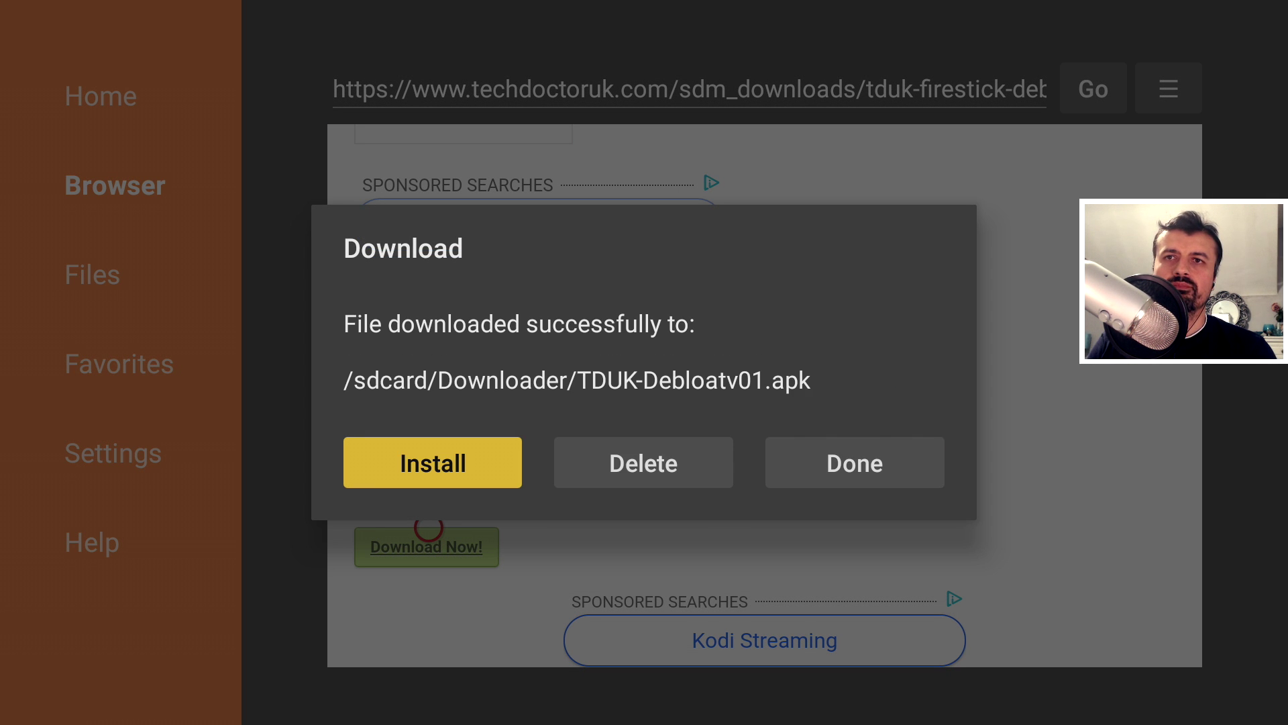
{"action": "key", "text": "Return"}
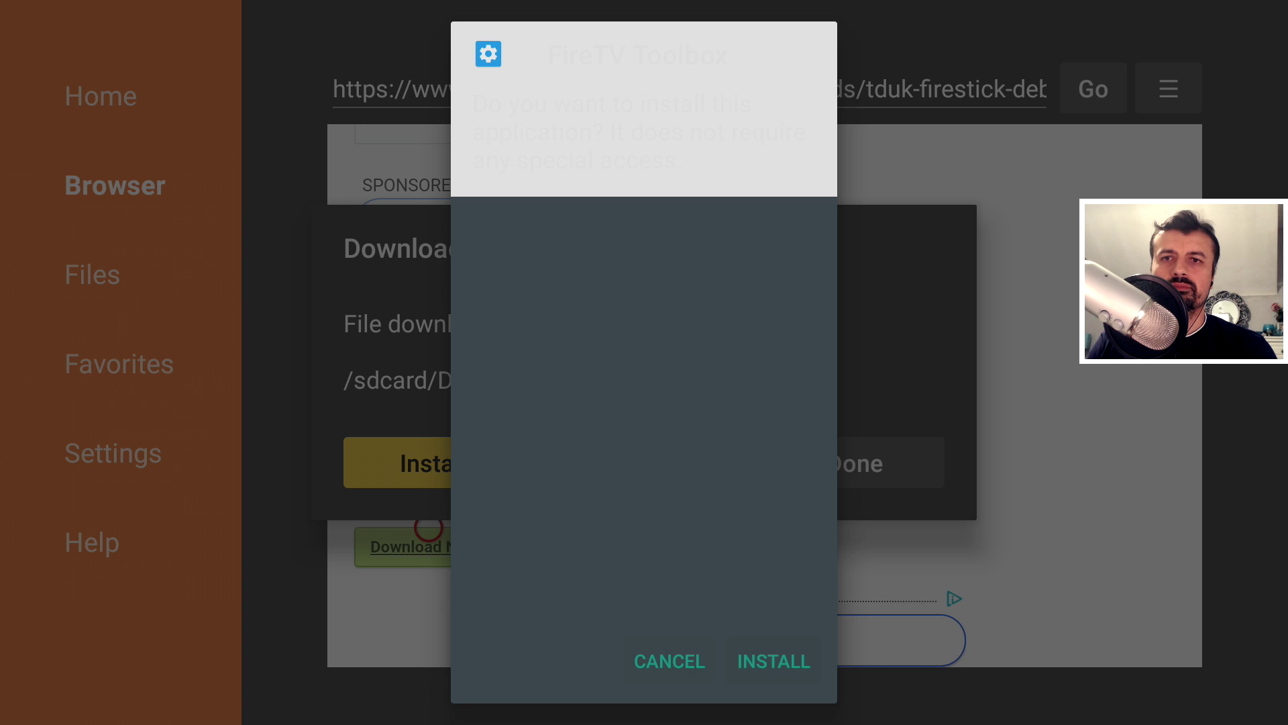
{"action": "key", "text": "Escape"}
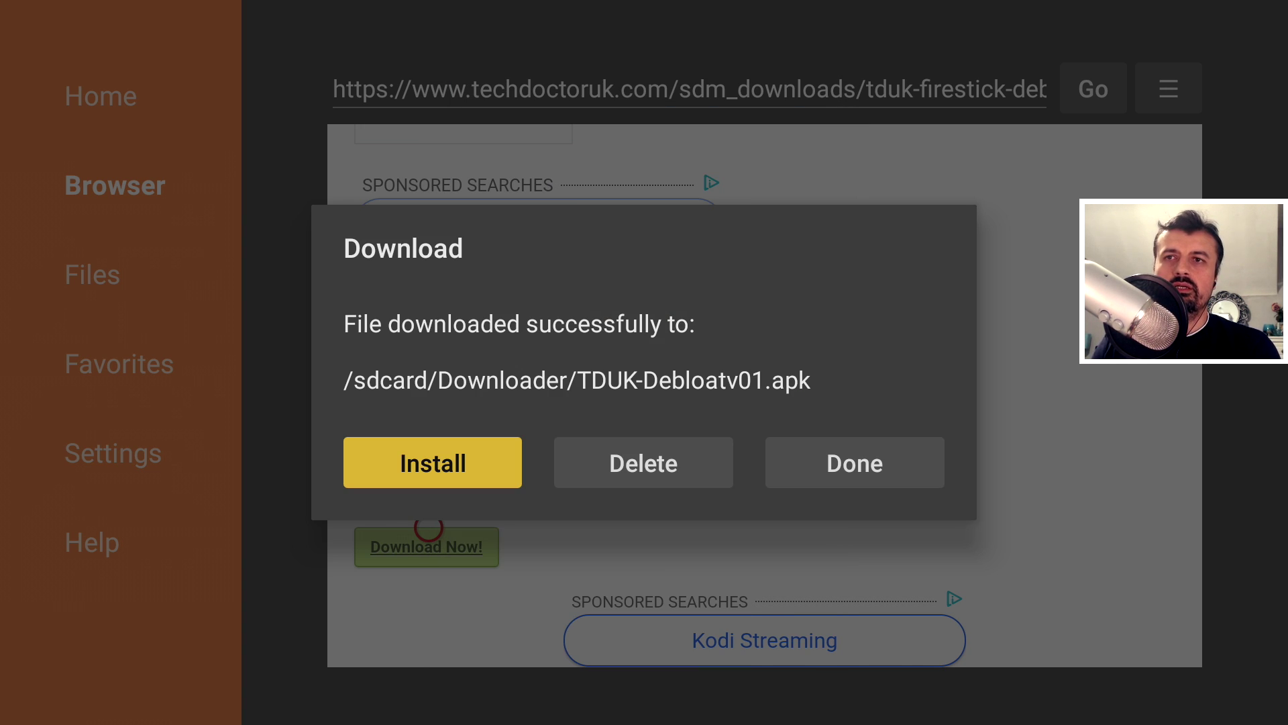
{"action": "key", "text": "Home"}
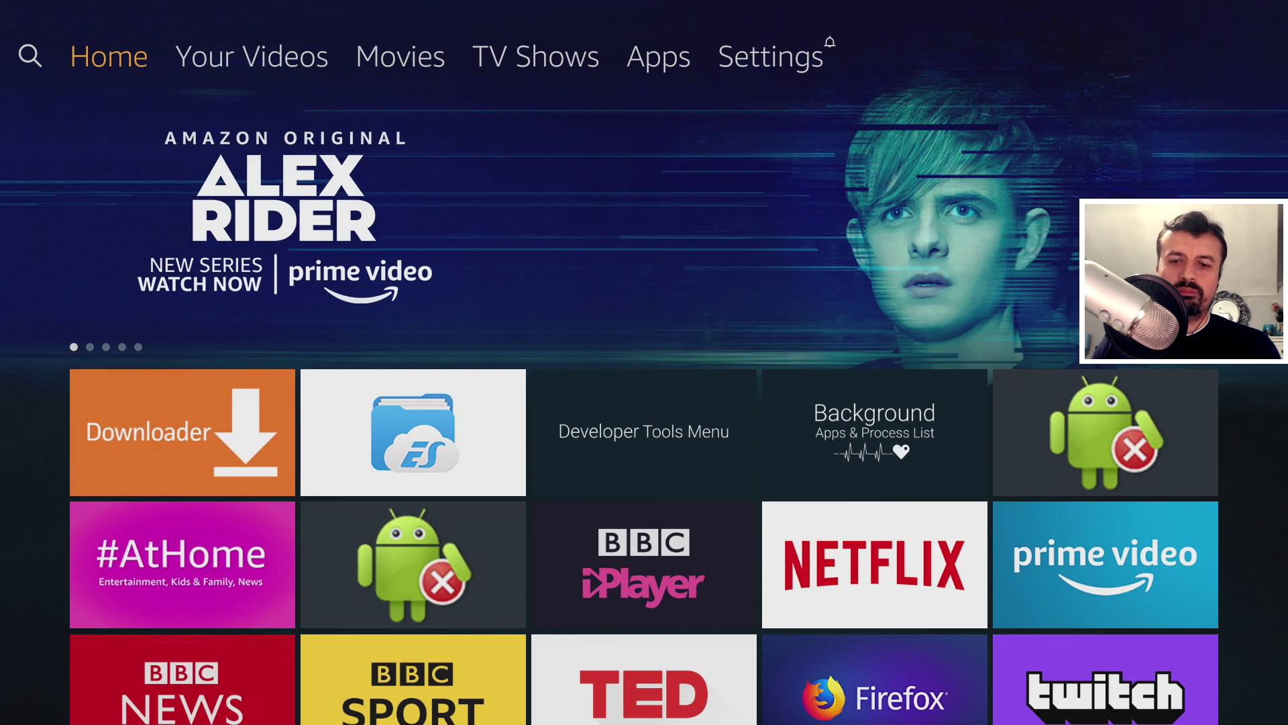
In the apps library, move the Settings app to the front of the grid
{"action": "key", "text": "Home"}
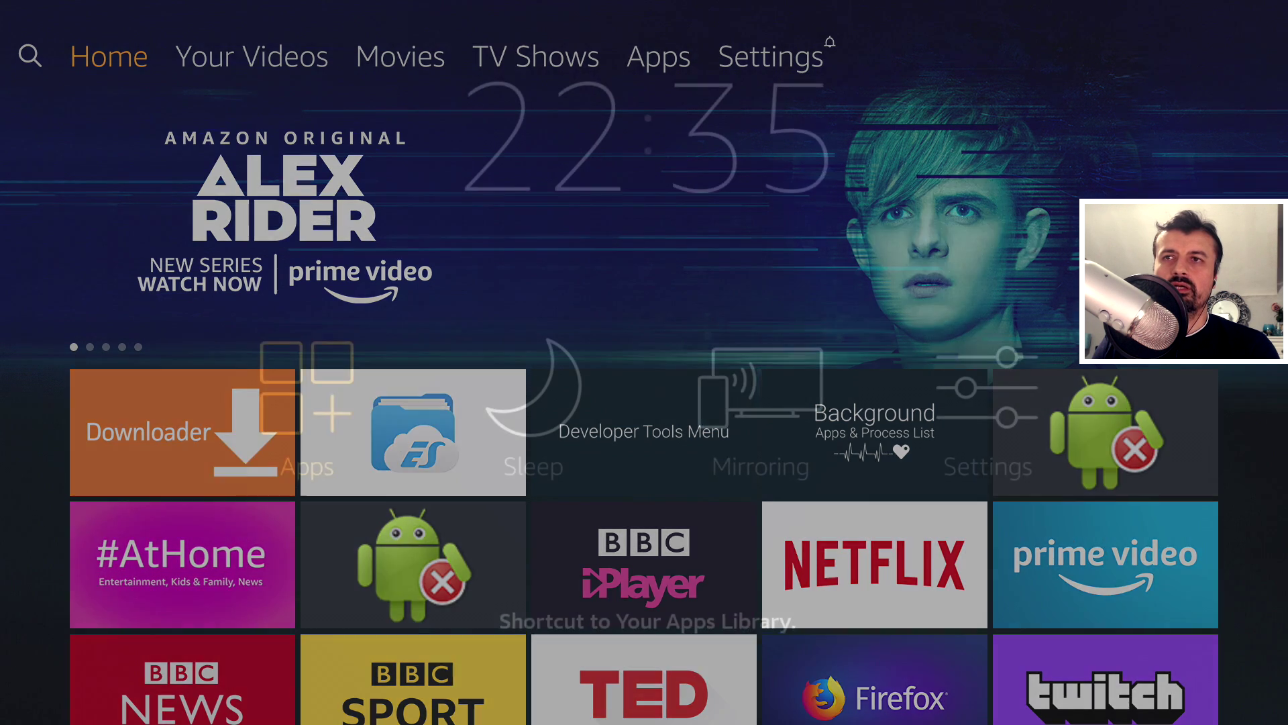
{"action": "key", "text": "Return"}
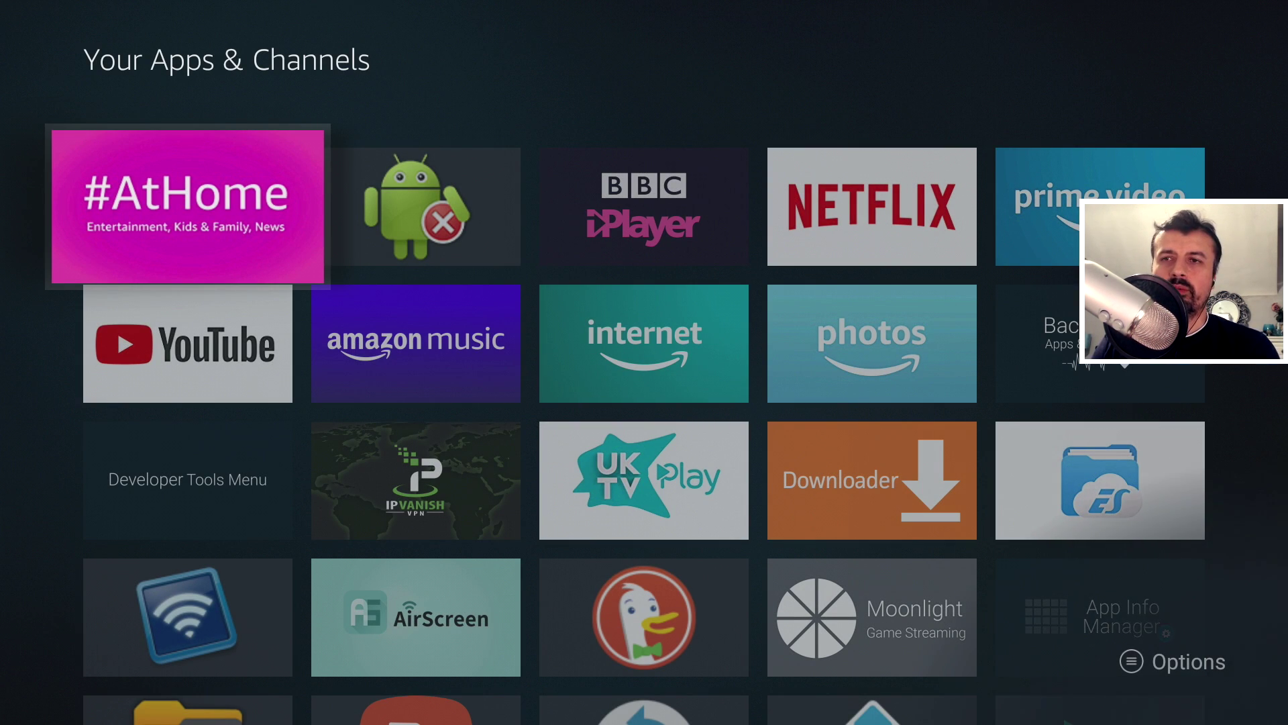
{"action": "key", "text": "Up"}
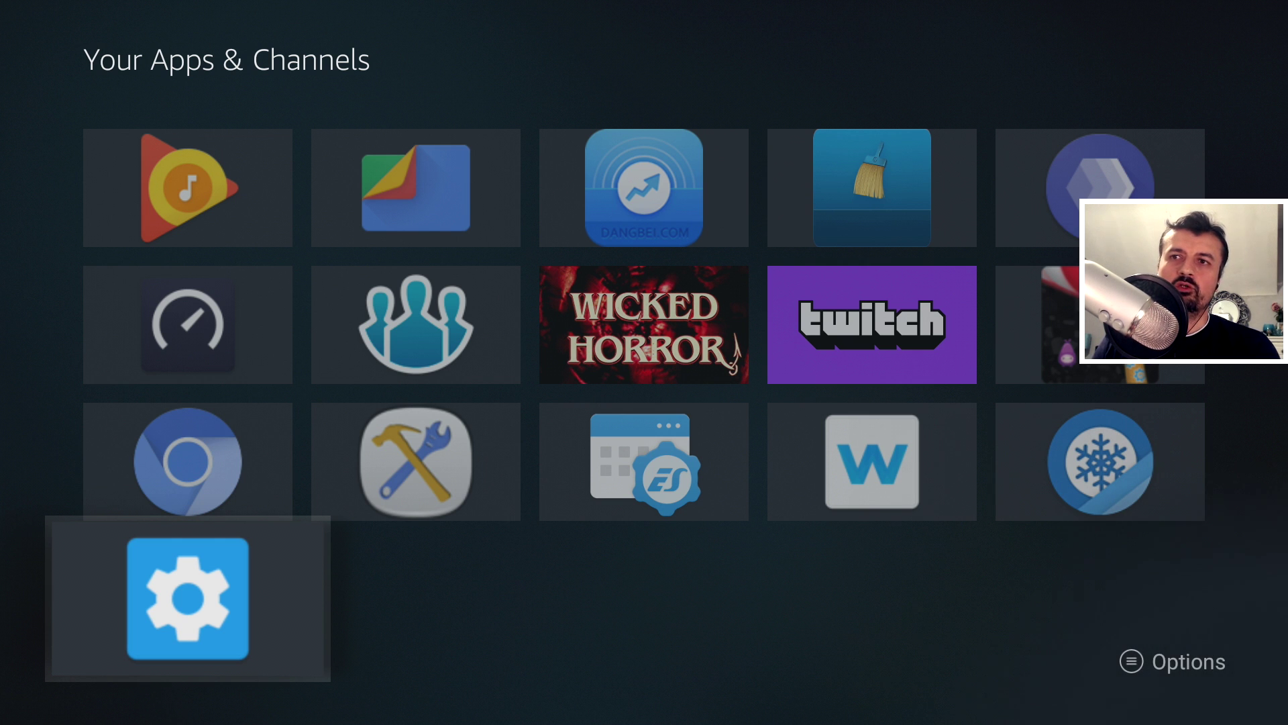
{"action": "key", "text": "Menu"}
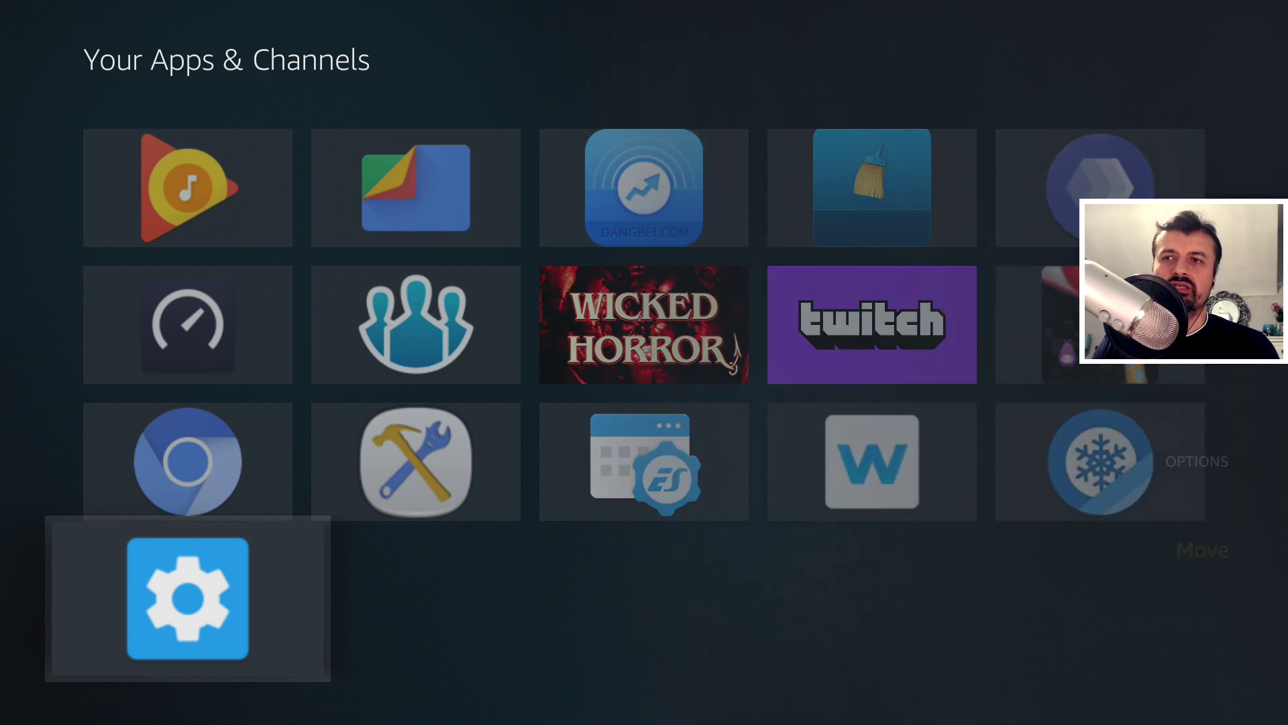
{"action": "key", "text": "Down"}
{"action": "key", "text": "Return"}
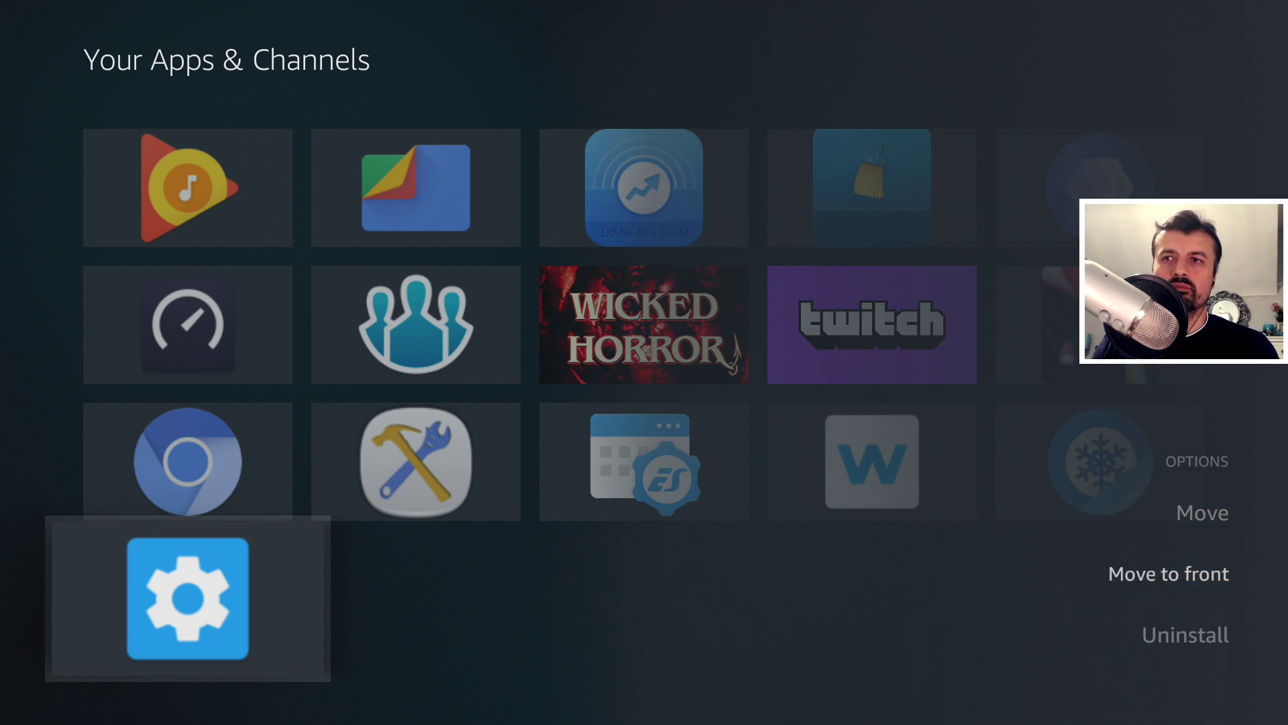
{"action": "key", "text": "Right"}
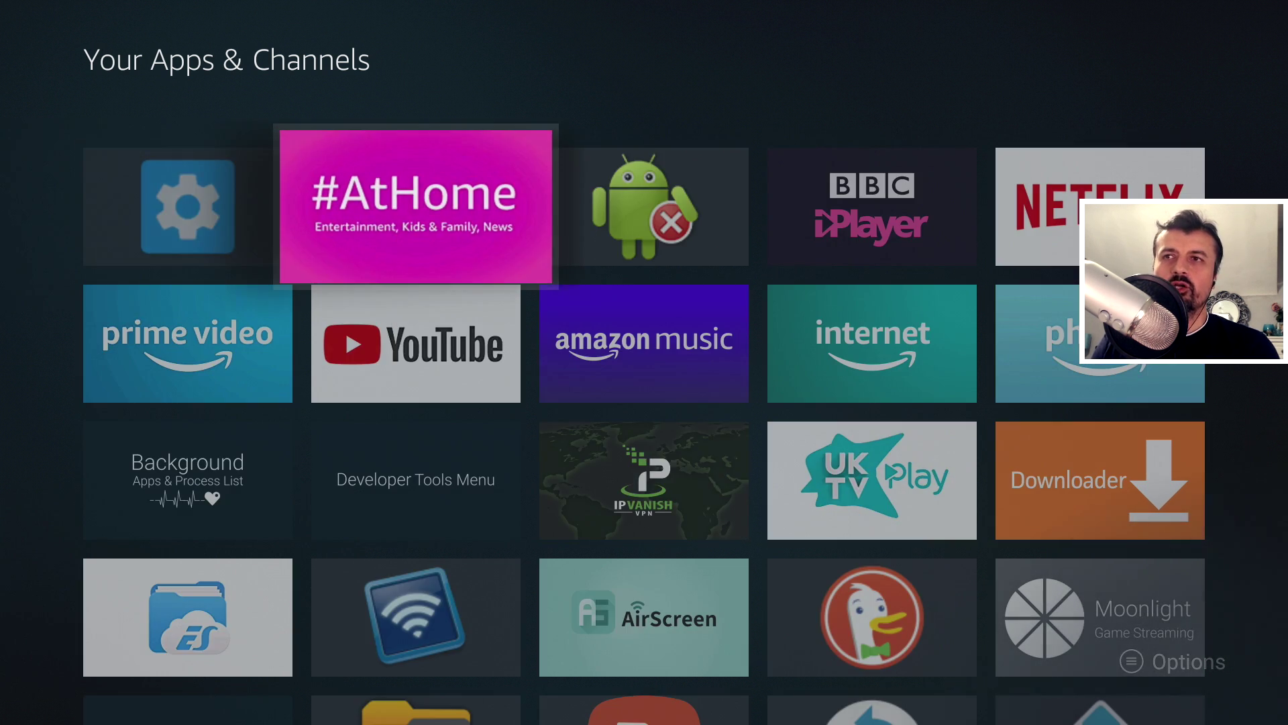
{"action": "key", "text": "Left"}
{"action": "key", "text": "Menu"}
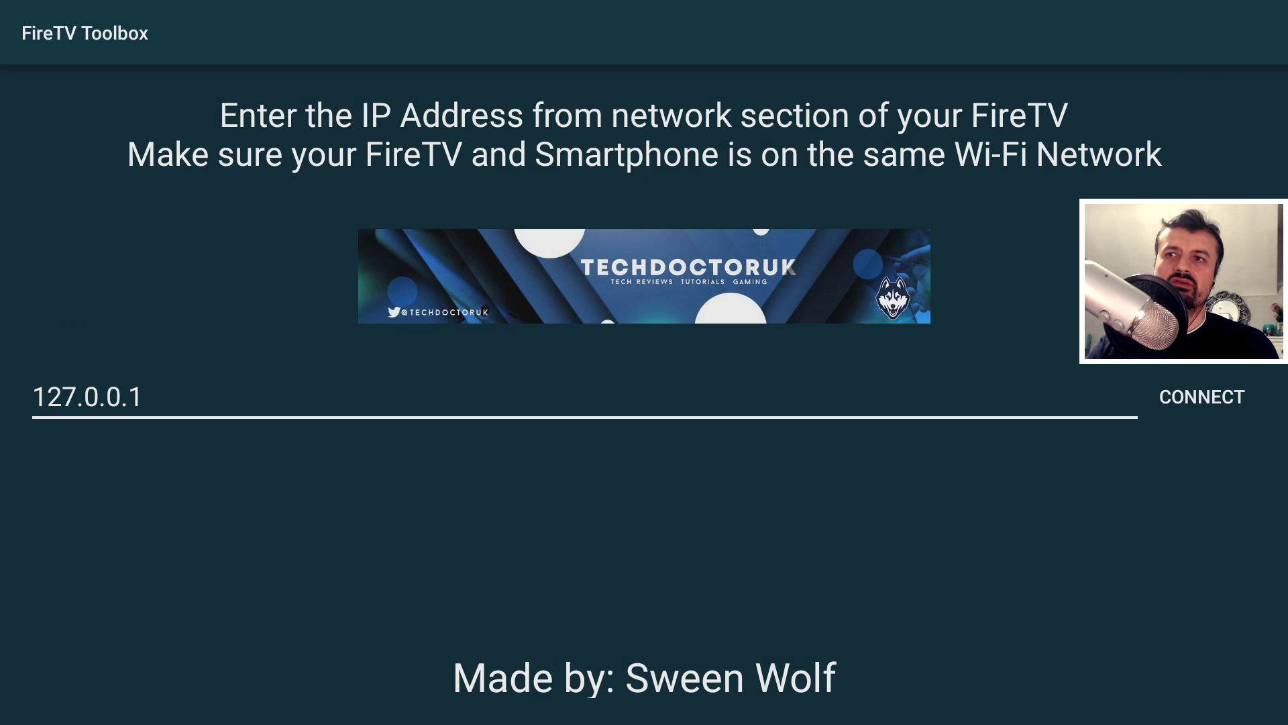
Keep 127.0.0.1 as the IP address and connect FireTV Toolbox to the Fire TV
{"action": "key", "text": "Right"}
{"action": "key", "text": "Right"}
{"action": "key", "text": "Right"}
{"action": "key", "text": "Right"}
{"action": "key", "text": "Right"}
{"action": "key", "text": "Right"}
{"action": "key", "text": "Right"}
{"action": "key", "text": "Right"}
{"action": "key", "text": "Right"}
{"action": "key", "text": "Right"}
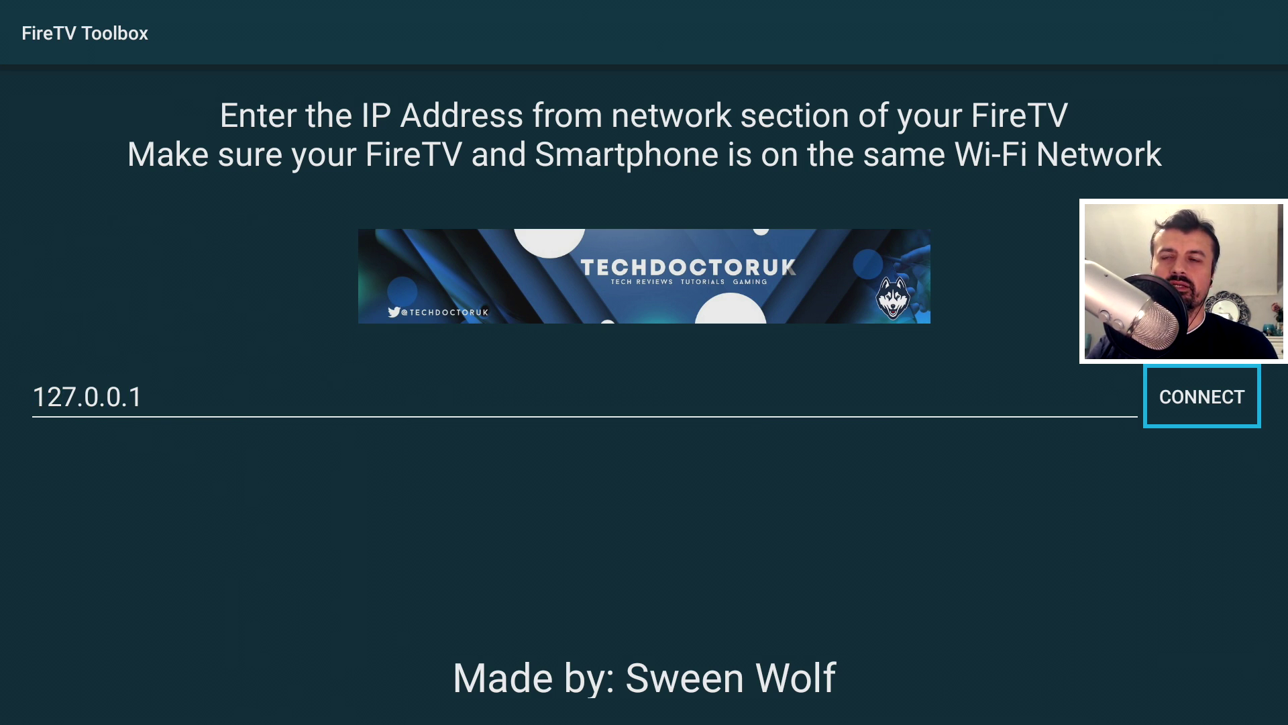
{"action": "key", "text": "Return"}
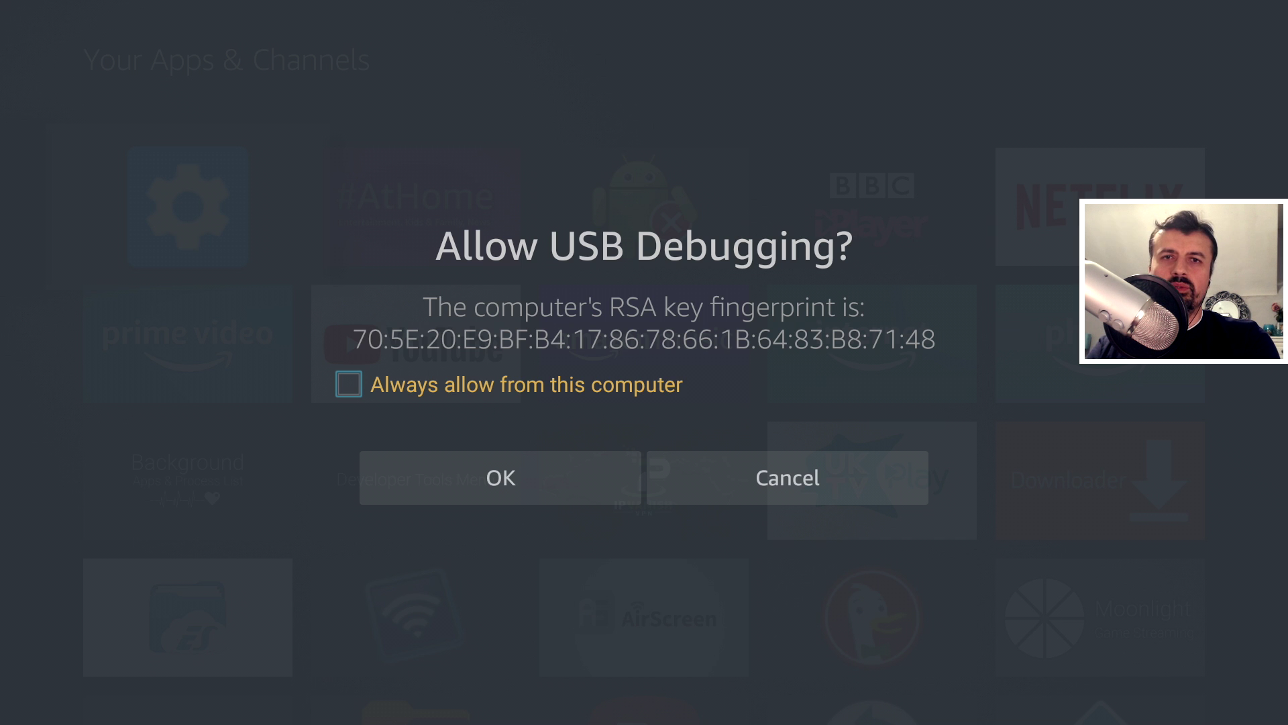
Tick 'Always allow from this computer' and accept the USB debugging request
{"action": "key", "text": "Down"}
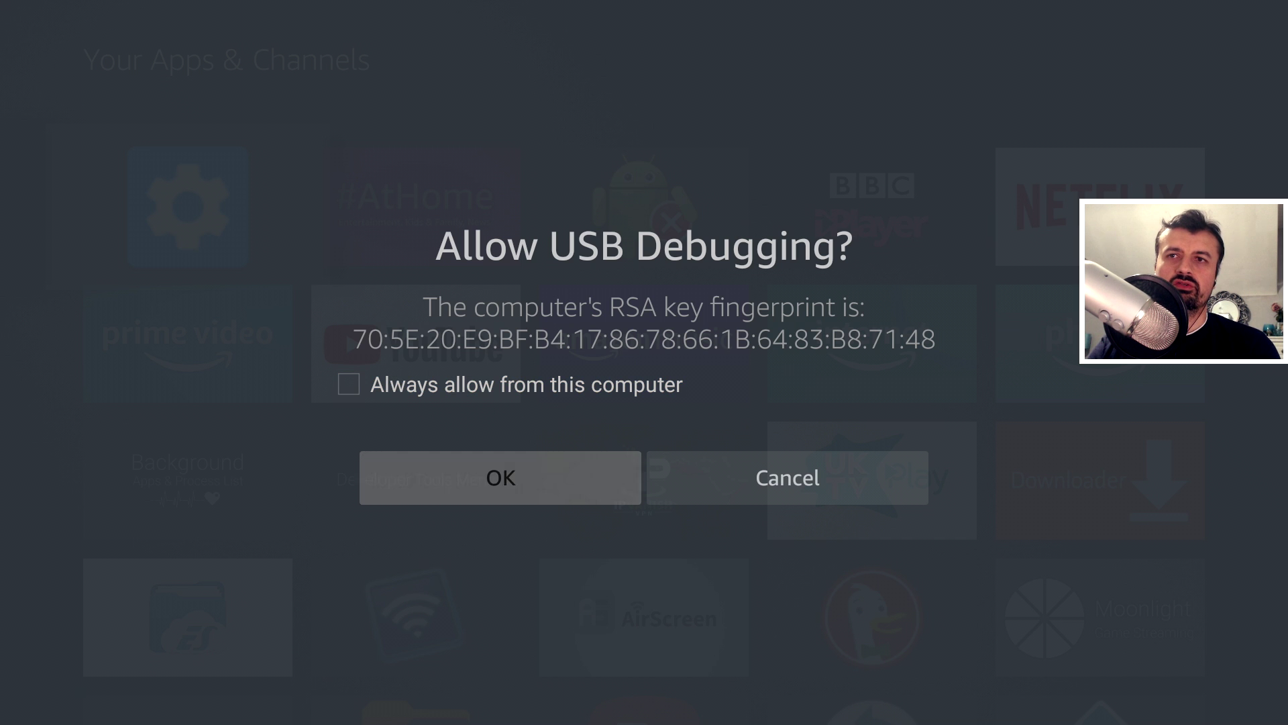
{"action": "key", "text": "Up"}
{"action": "key", "text": "Return"}
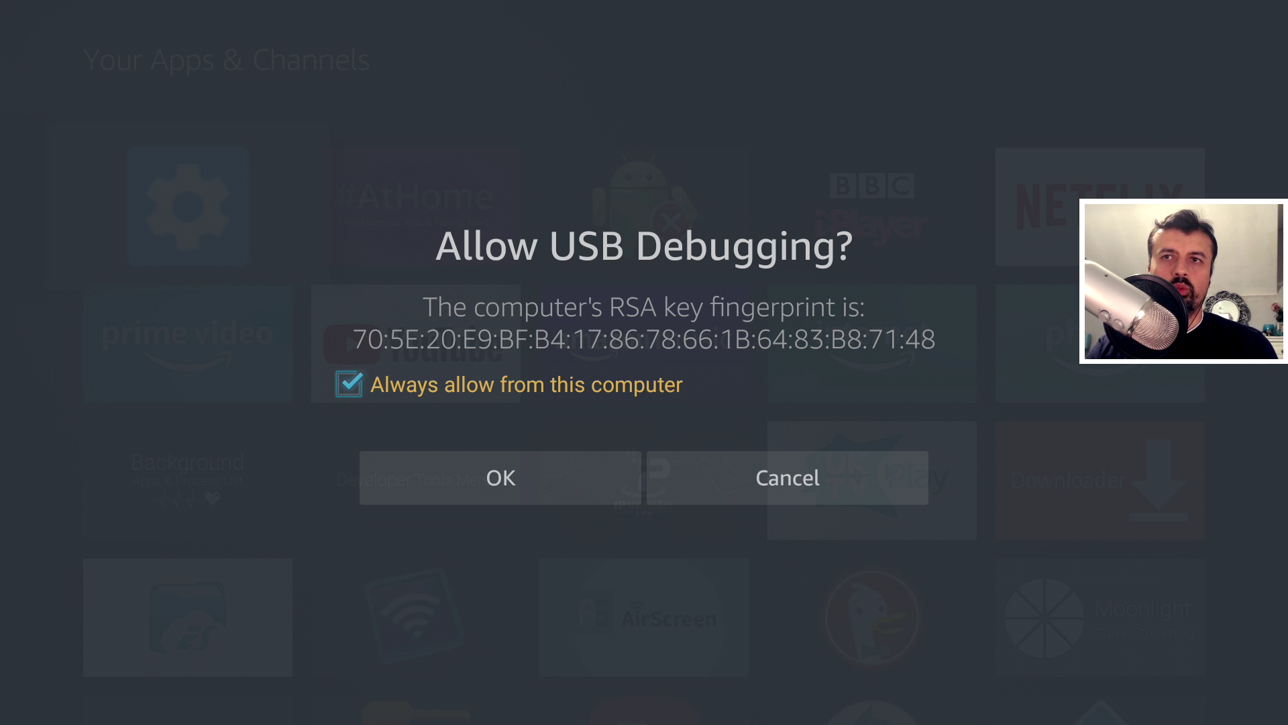
{"action": "key", "text": "Down"}
{"action": "key", "text": "Return"}
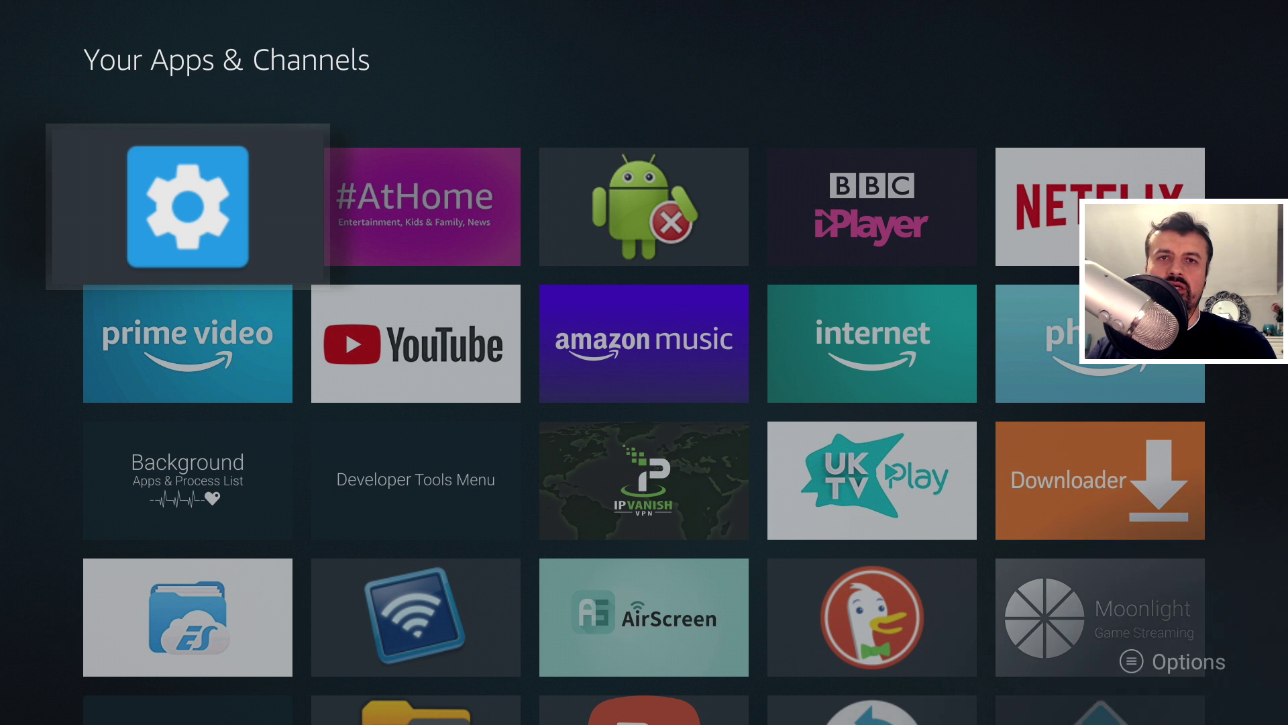
Relaunch FireTV Toolbox and connect to 127.0.0.1 again
{"action": "key", "text": "Right"}
{"action": "key", "text": "Left"}
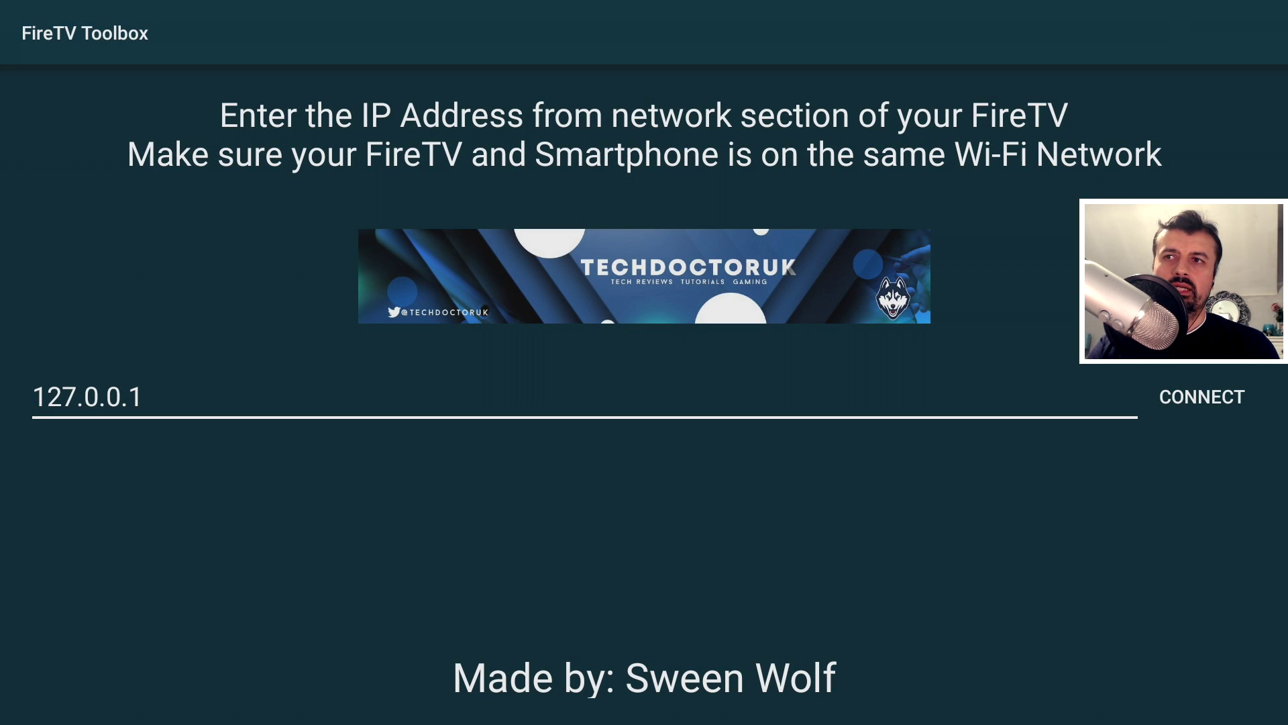
{"action": "left_click", "coordinate": [47, 396]}
{"action": "key", "text": "Right"}
{"action": "key", "text": "Right"}
{"action": "key", "text": "Right"}
{"action": "key", "text": "Right"}
{"action": "key", "text": "Right"}
{"action": "key", "text": "Right"}
{"action": "key", "text": "Right"}
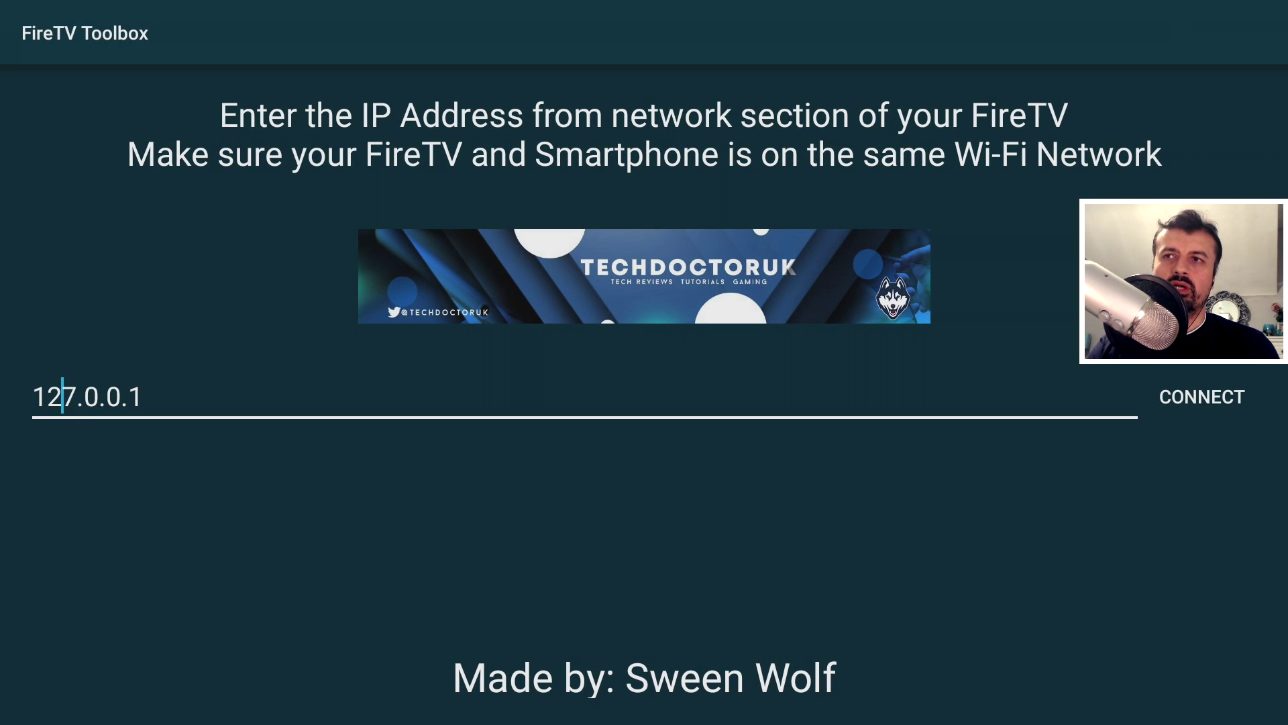
{"action": "key", "text": "Right"}
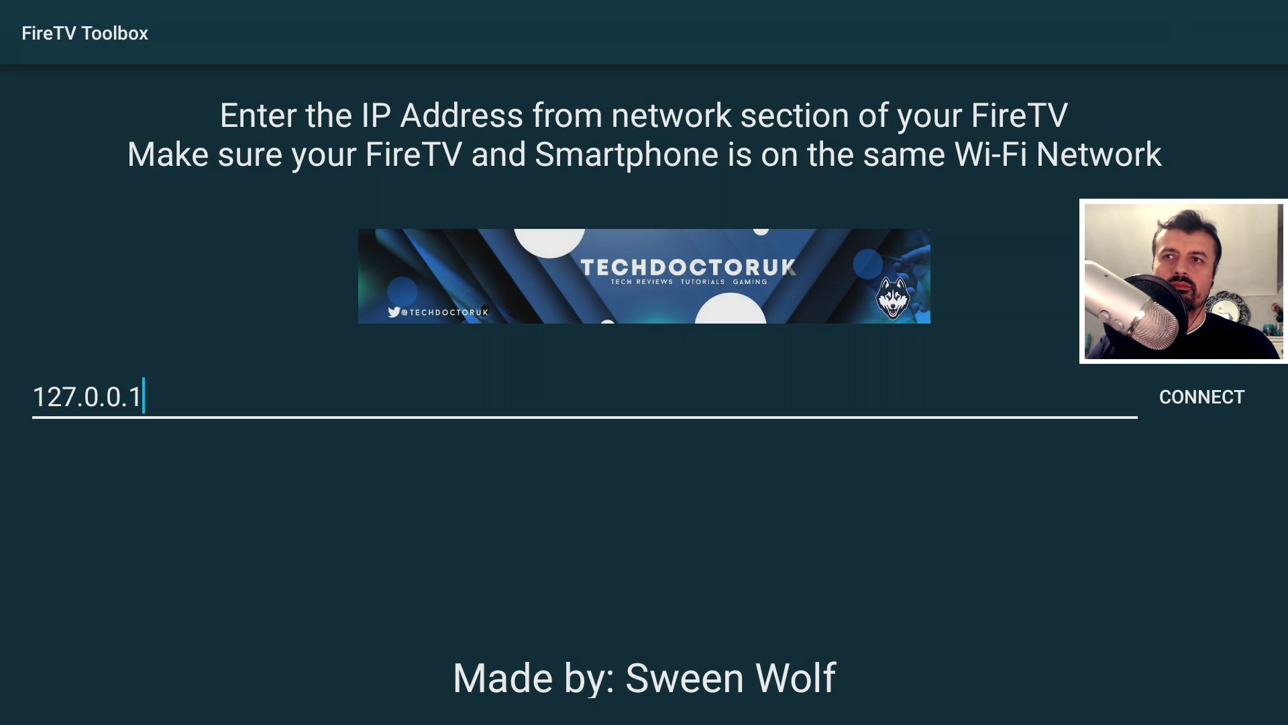
{"action": "key", "text": "Right"}
{"action": "key", "text": "Return"}
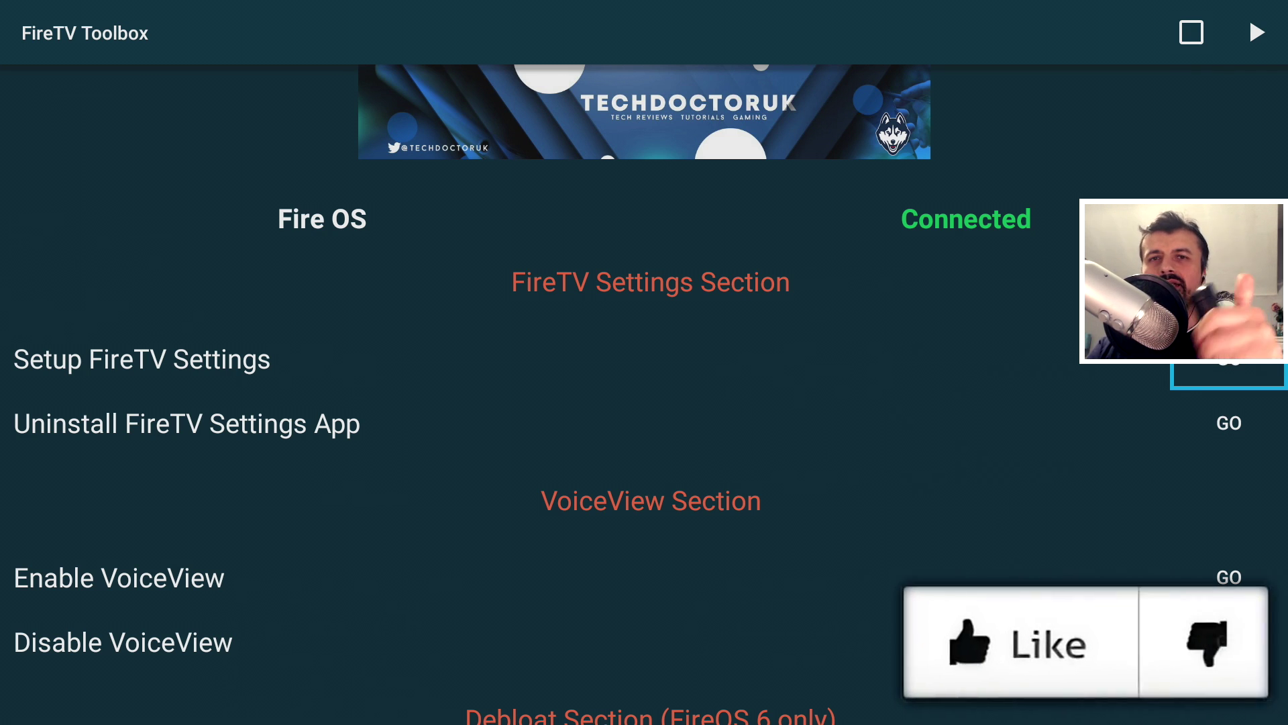
{"action": "key", "text": "Down"}
{"action": "key", "text": "Down"}
{"action": "key", "text": "Down"}
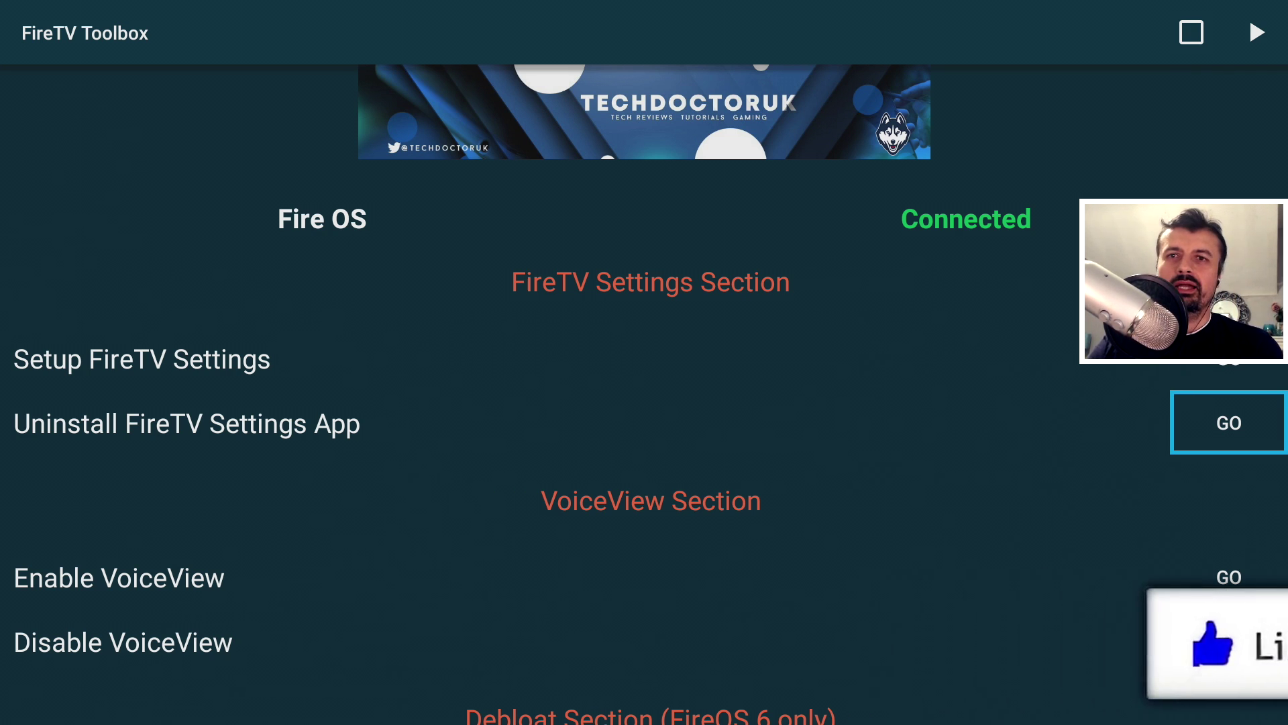
{"action": "key", "text": "Down"}
{"action": "key", "text": "Down"}
{"action": "key", "text": "Down"}
{"action": "key", "text": "Down"}
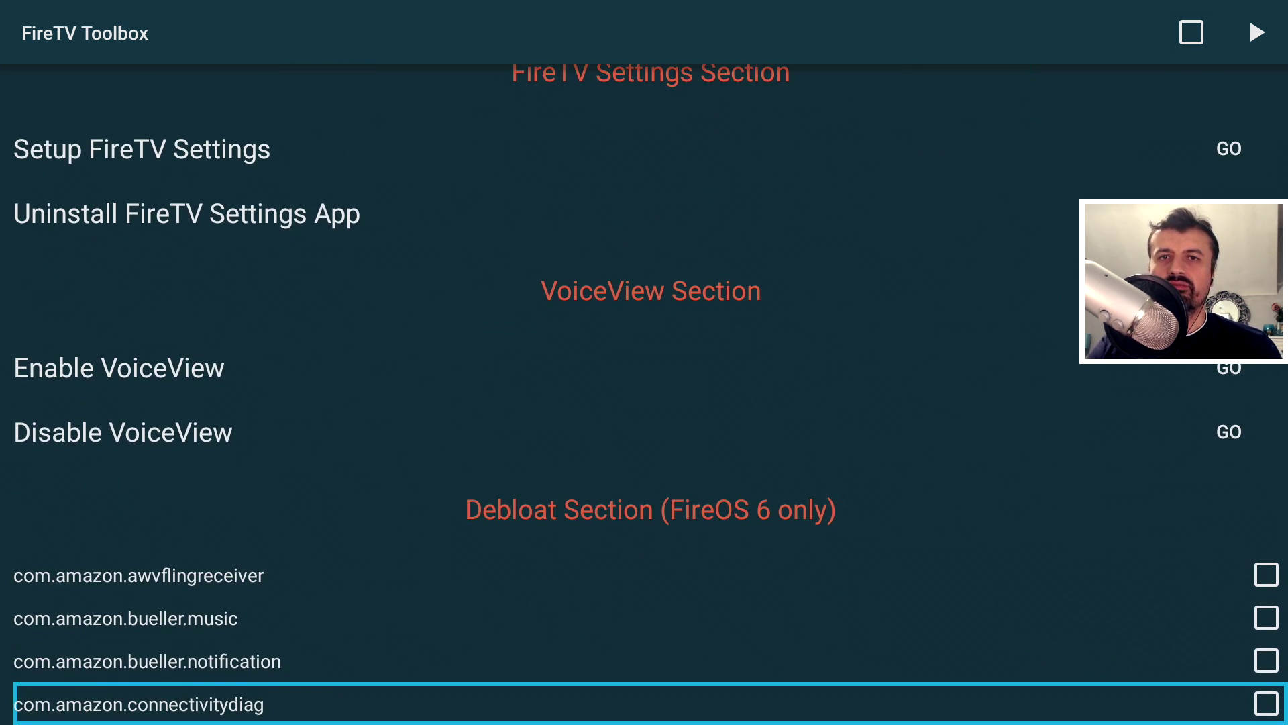
{"action": "key", "text": "Down"}
{"action": "key", "text": "Down"}
{"action": "key", "text": "Down"}
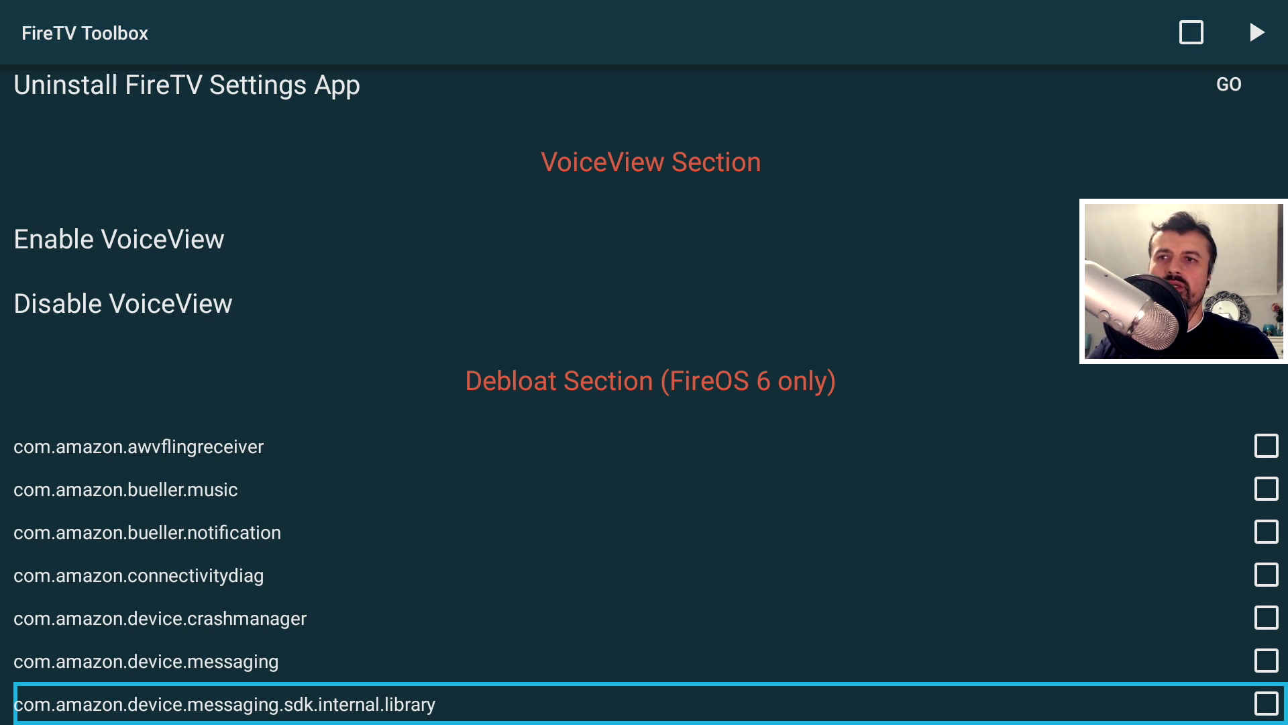
{"action": "key", "text": "Down"}
{"action": "key", "text": "Down"}
{"action": "key", "text": "Down"}
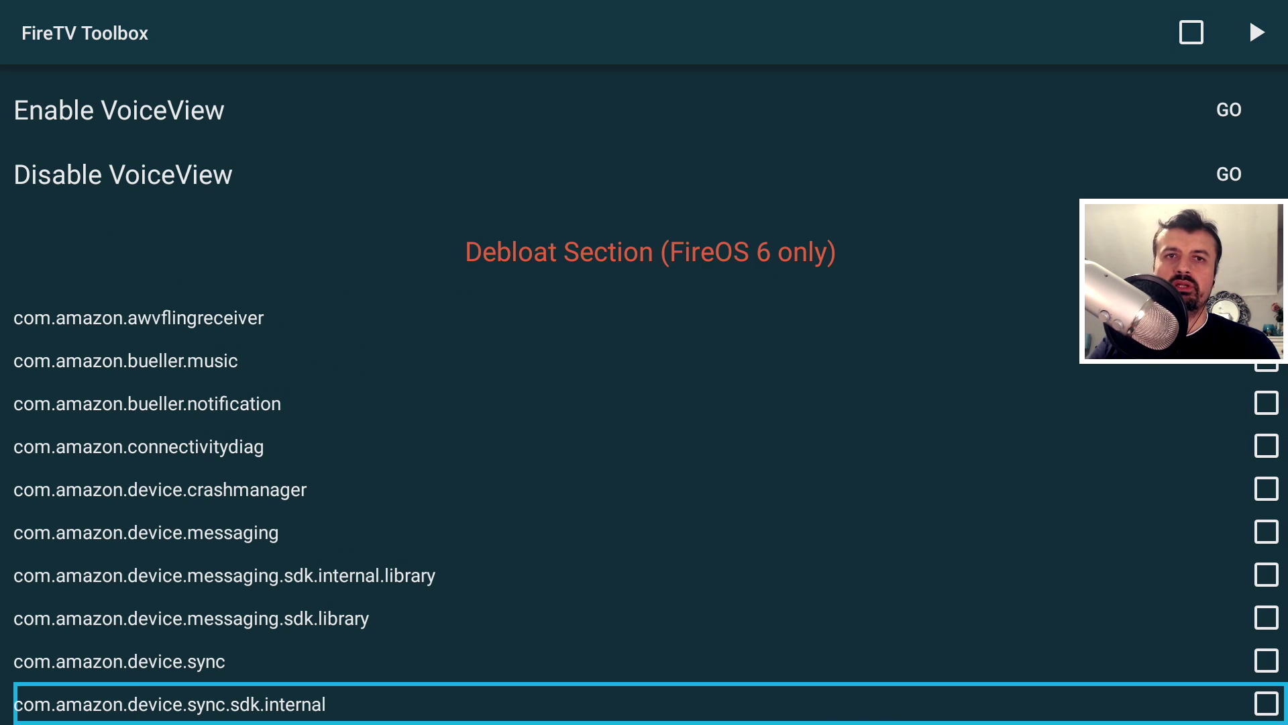
{"action": "key", "text": "Up"}
{"action": "key", "text": "Up"}
{"action": "key", "text": "Up"}
{"action": "key", "text": "Up"}
{"action": "key", "text": "Up"}
{"action": "key", "text": "Up"}
{"action": "key", "text": "Up"}
{"action": "key", "text": "Up"}
{"action": "key", "text": "Up"}
{"action": "key", "text": "Up"}
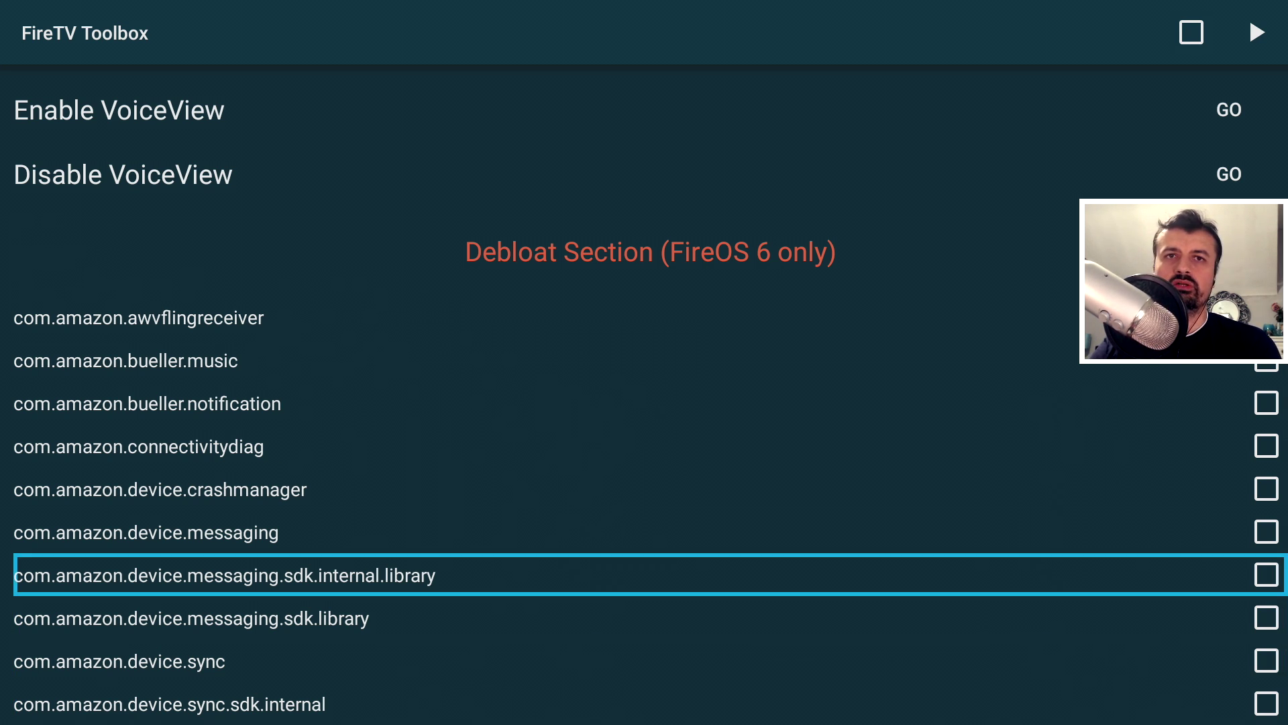
{"action": "key", "text": "Up"}
{"action": "key", "text": "Up"}
{"action": "key", "text": "Up"}
{"action": "key", "text": "Up"}
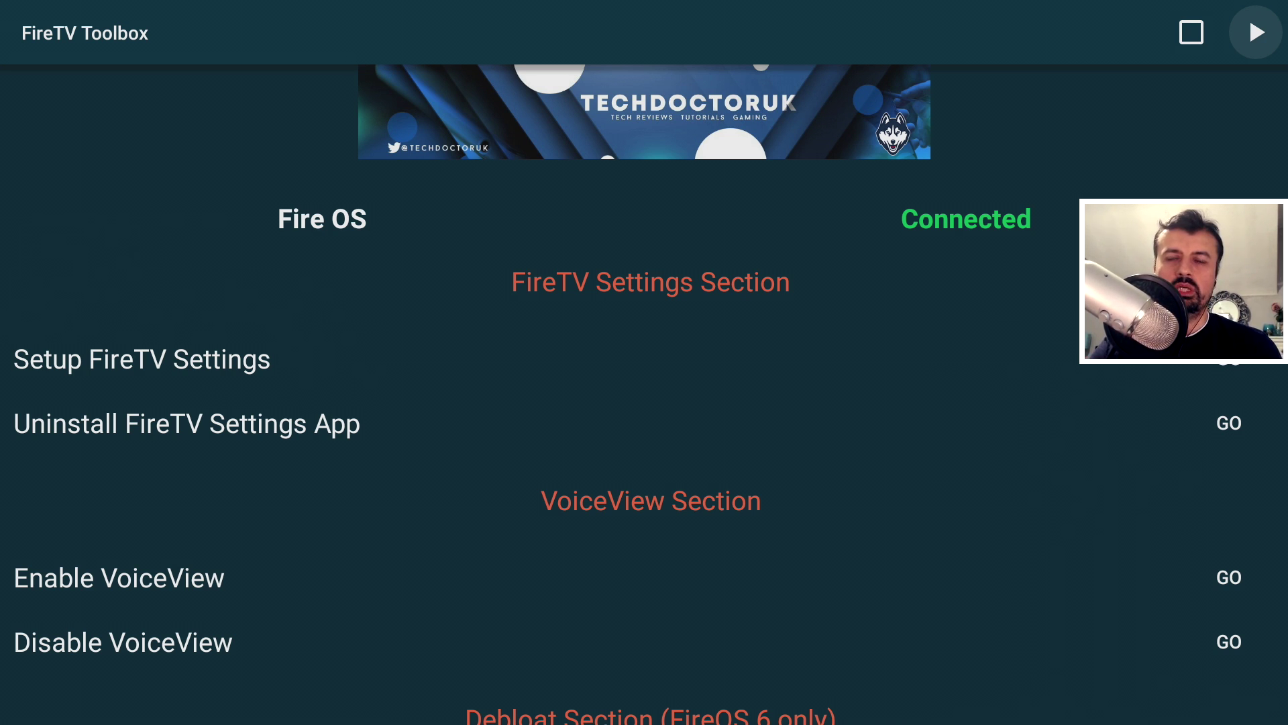
{"action": "key", "text": "Return"}
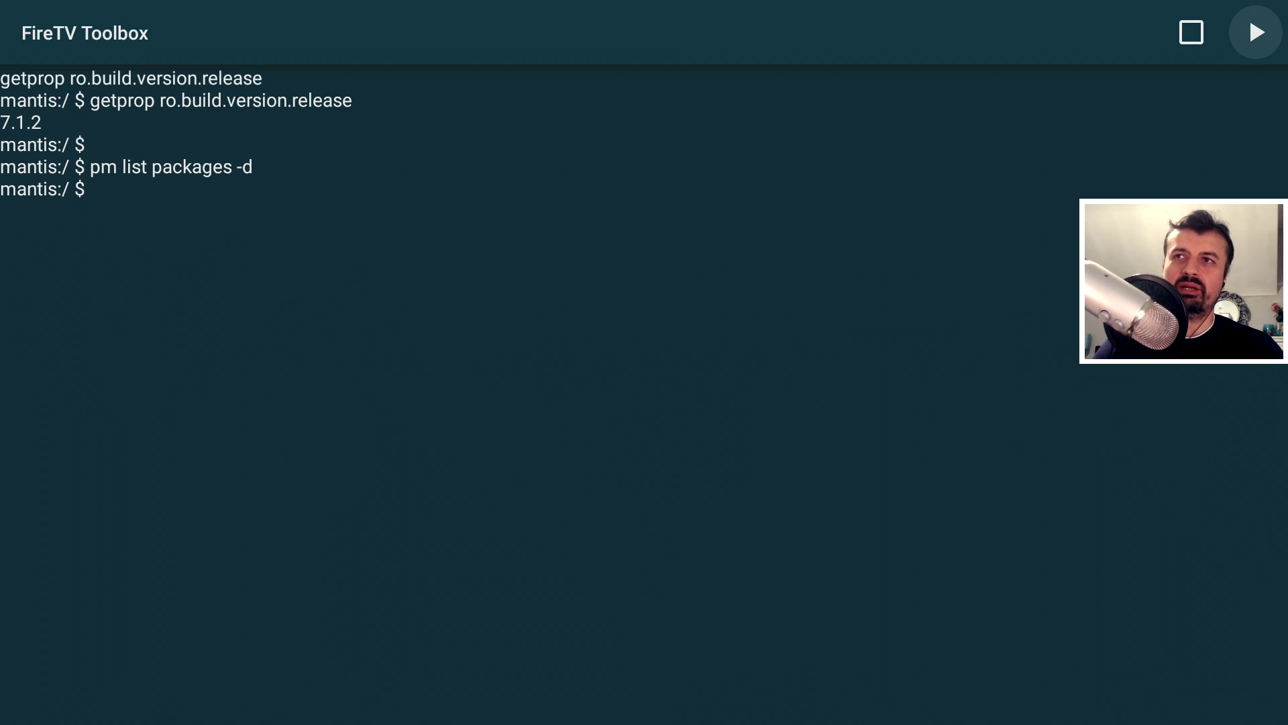
Leave the debloat shell output and return to the Connected main menu
{"action": "key", "text": "Escape"}
Tick com.amazon.bueller.music and com.amazon.bueller.notification in the Debloat list
{"action": "key", "text": "Down"}
{"action": "key", "text": "Down"}
{"action": "key", "text": "Down"}
{"action": "key", "text": "Down"}
{"action": "key", "text": "Down"}
{"action": "key", "text": "Down"}
{"action": "key", "text": "Down"}
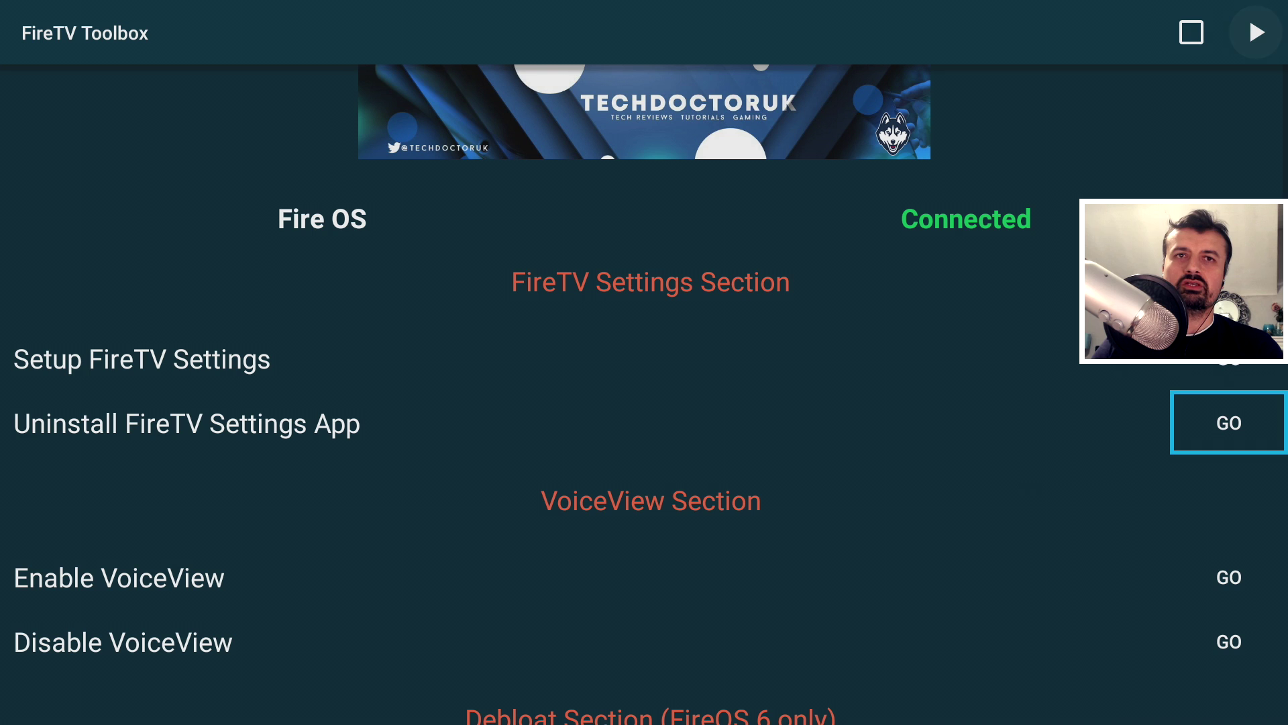
{"action": "key", "text": "Down"}
{"action": "key", "text": "Down"}
{"action": "key", "text": "Down"}
{"action": "key", "text": "Down"}
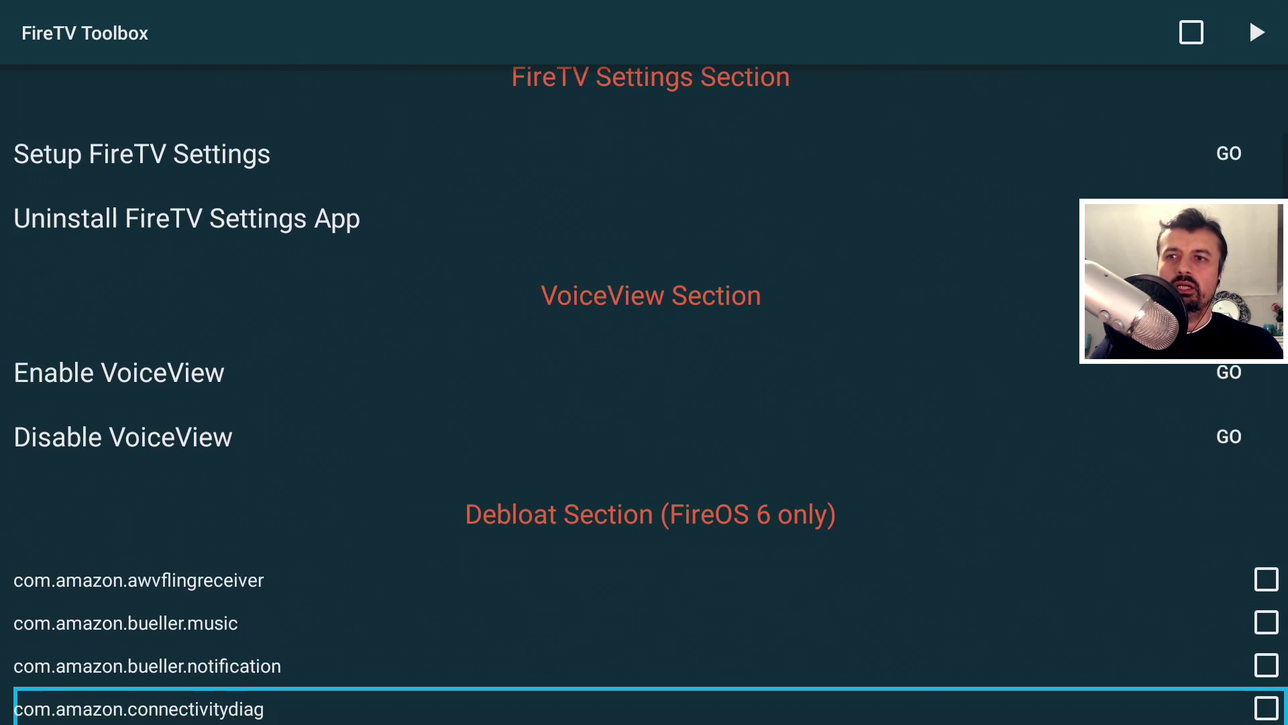
{"action": "key", "text": "Up"}
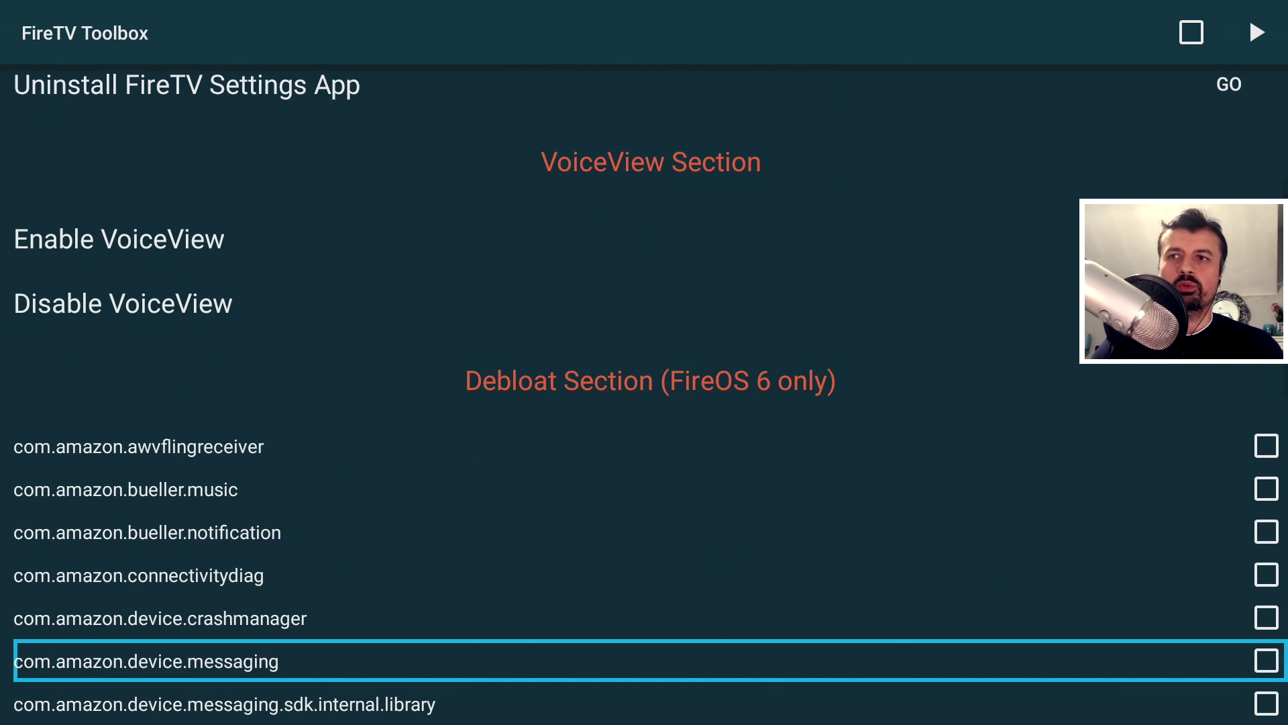
{"action": "key", "text": "Up"}
{"action": "key", "text": "Up"}
{"action": "key", "text": "Up"}
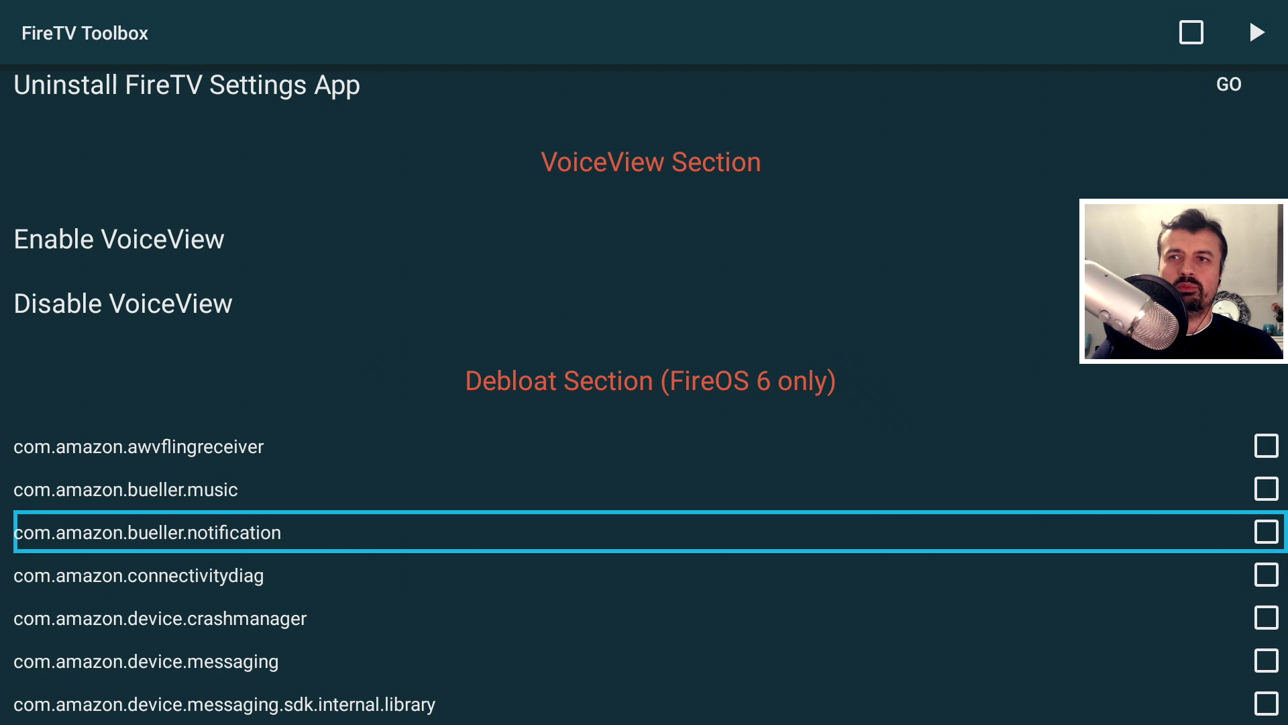
{"action": "key", "text": "Up"}
{"action": "key", "text": "Return"}
{"action": "key", "text": "Down"}
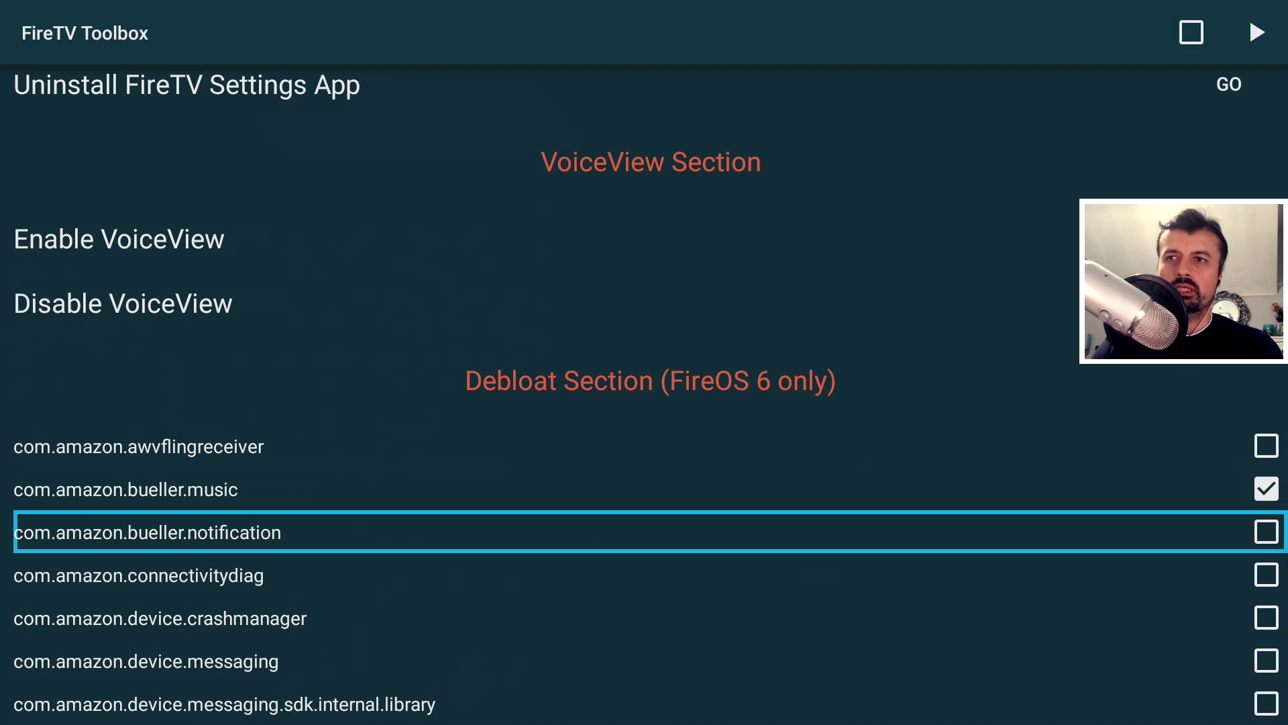
{"action": "key", "text": "Return"}
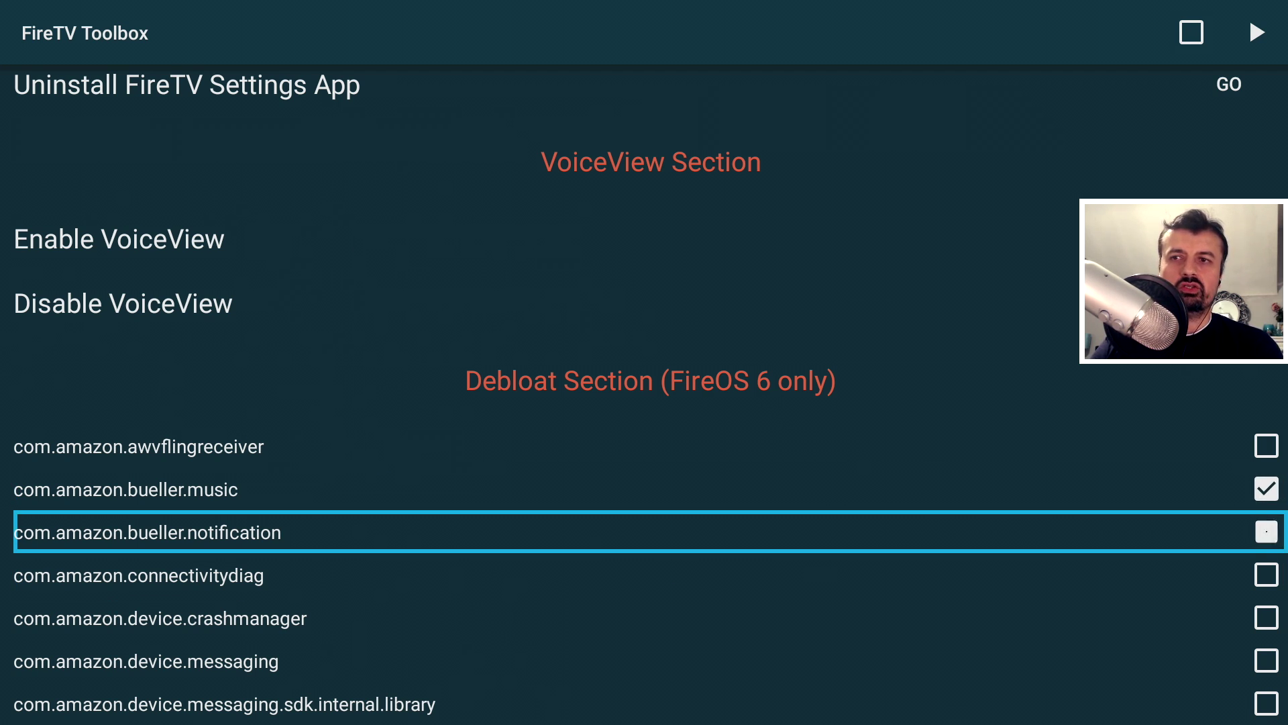
Tick com.amazon.kindle.cms and com.amazon.kindle.devicecontrols for disabling
{"action": "key", "text": "Down"}
{"action": "key", "text": "Down"}
{"action": "key", "text": "Down"}
{"action": "key", "text": "Down"}
{"action": "key", "text": "Down"}
{"action": "key", "text": "Down"}
{"action": "key", "text": "Down"}
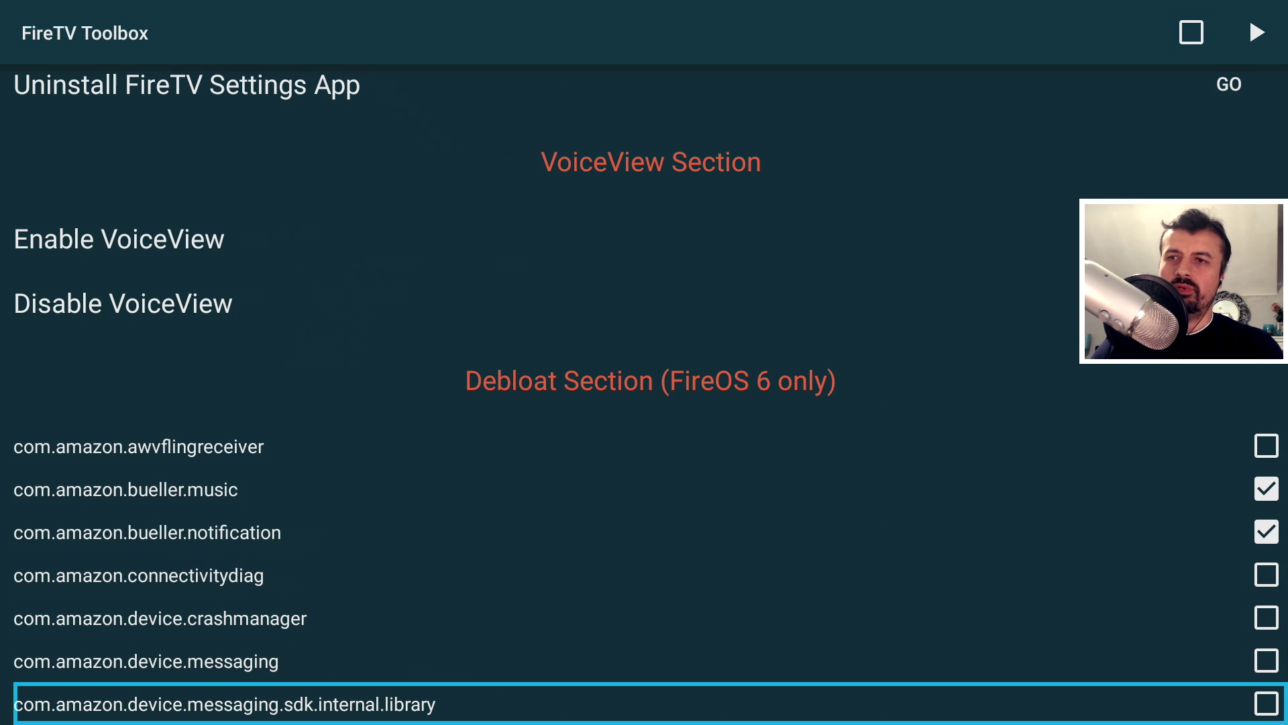
{"action": "key", "text": "Up"}
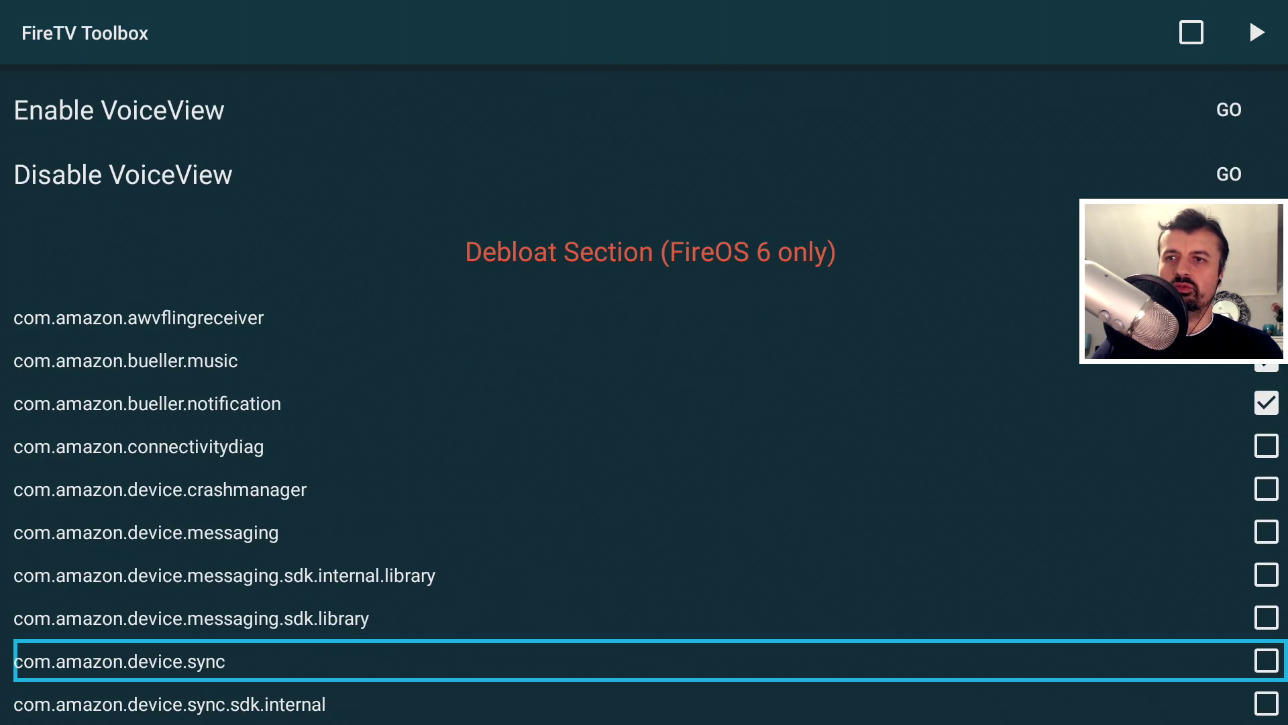
{"action": "key", "text": "Up"}
{"action": "key", "text": "Down"}
{"action": "key", "text": "Down"}
{"action": "key", "text": "Down"}
{"action": "key", "text": "Down"}
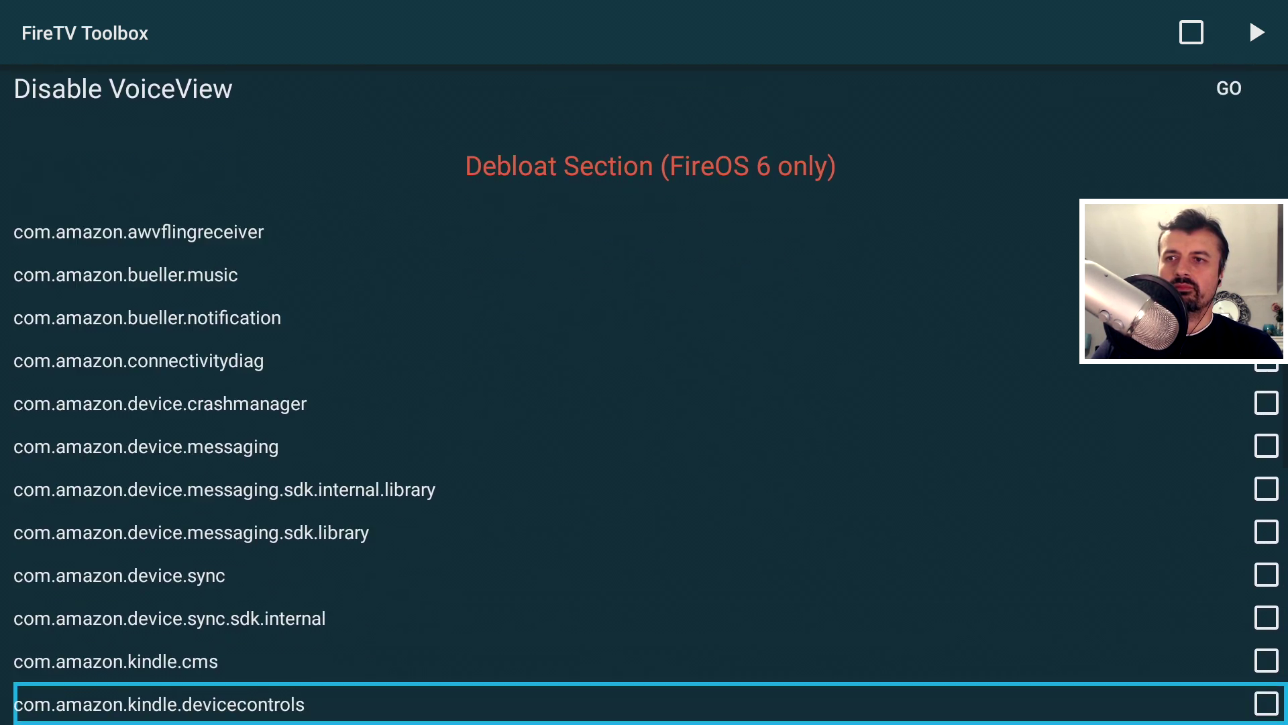
{"action": "key", "text": "Up"}
{"action": "key", "text": "Return"}
{"action": "key", "text": "Down"}
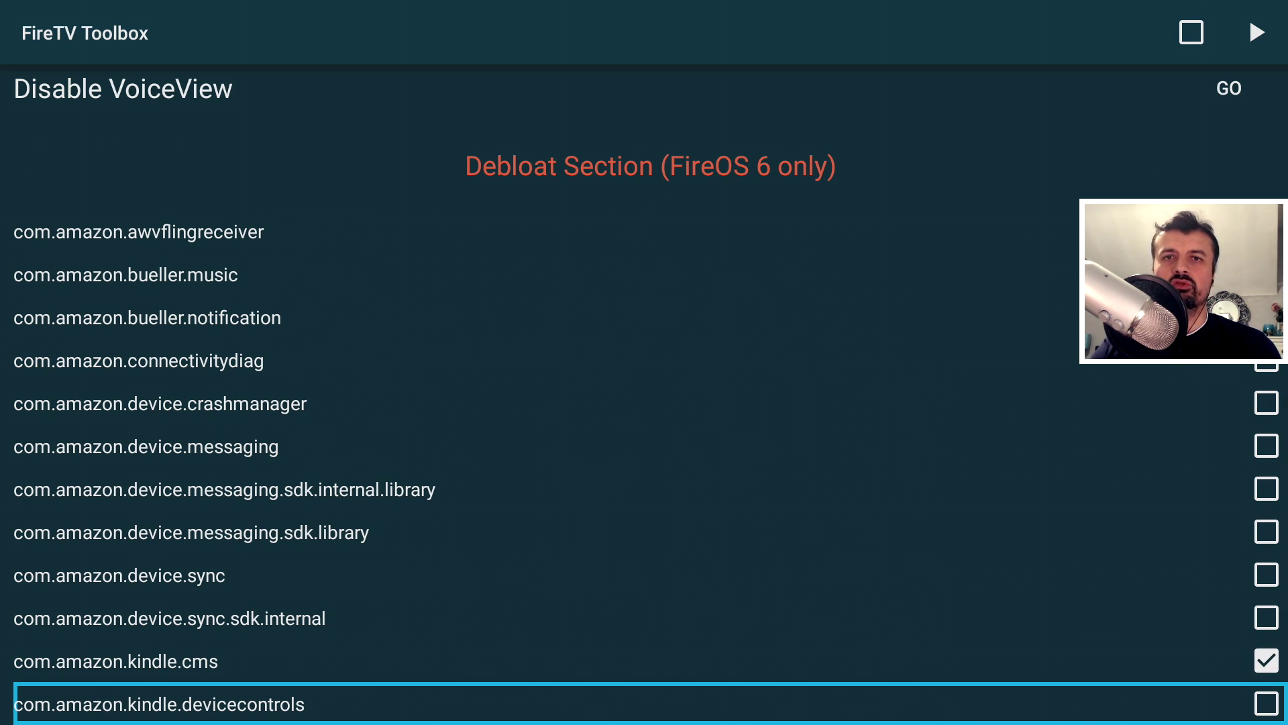
{"action": "key", "text": "Down"}
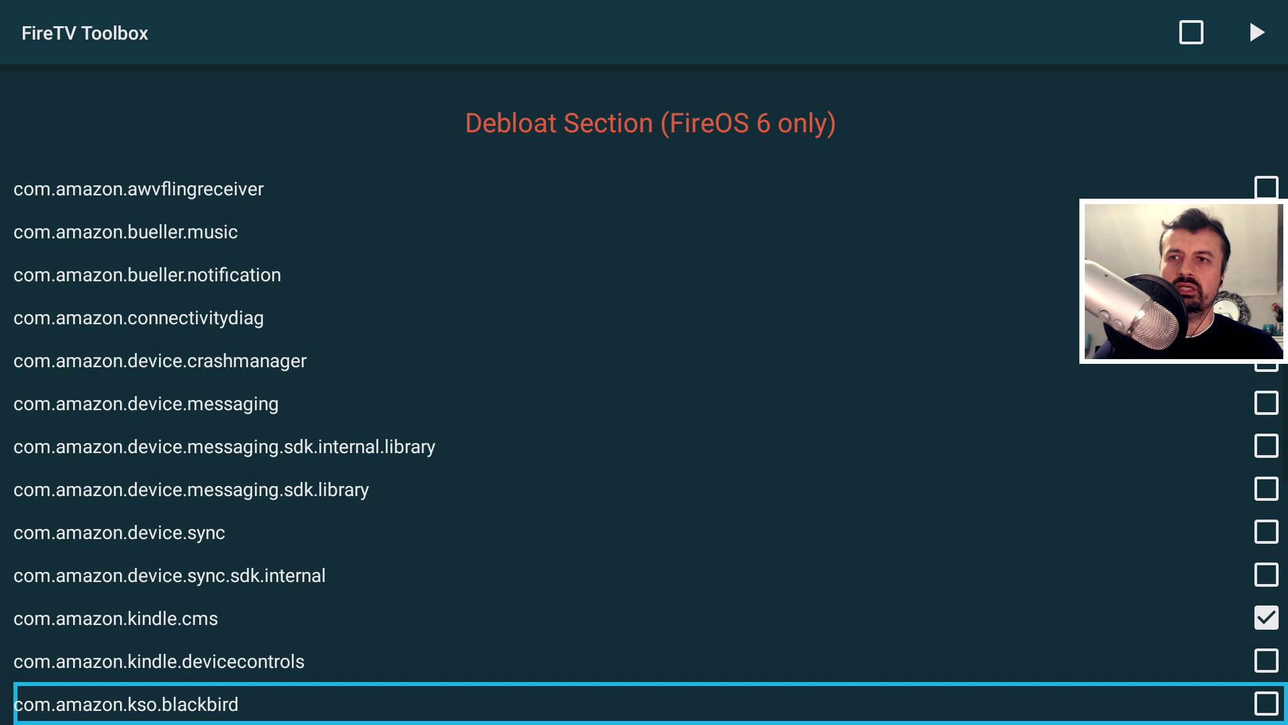
{"action": "key", "text": "Up"}
{"action": "key", "text": "Return"}
Move back up past the bueller packages to the top of the menu
{"action": "key", "text": "Up"}
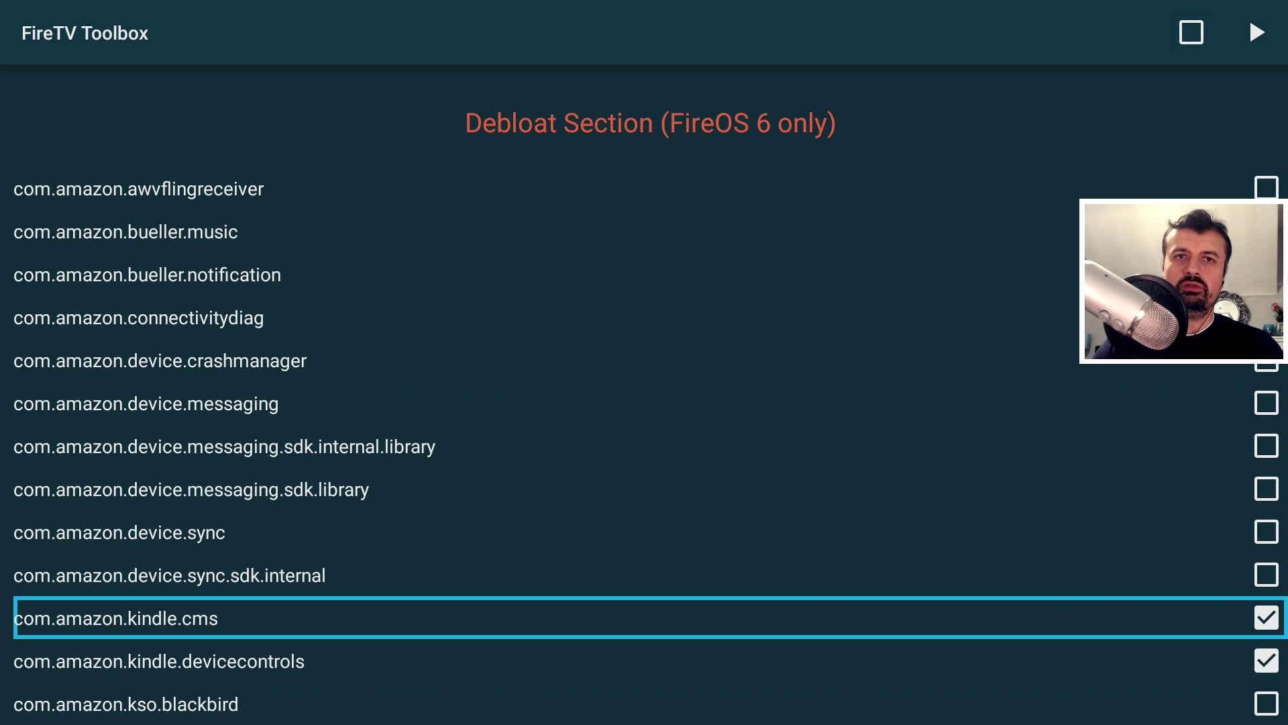
{"action": "key", "text": "Down"}
{"action": "key", "text": "Up"}
{"action": "key", "text": "Up"}
{"action": "key", "text": "Down"}
{"action": "key", "text": "Up"}
{"action": "key", "text": "Up"}
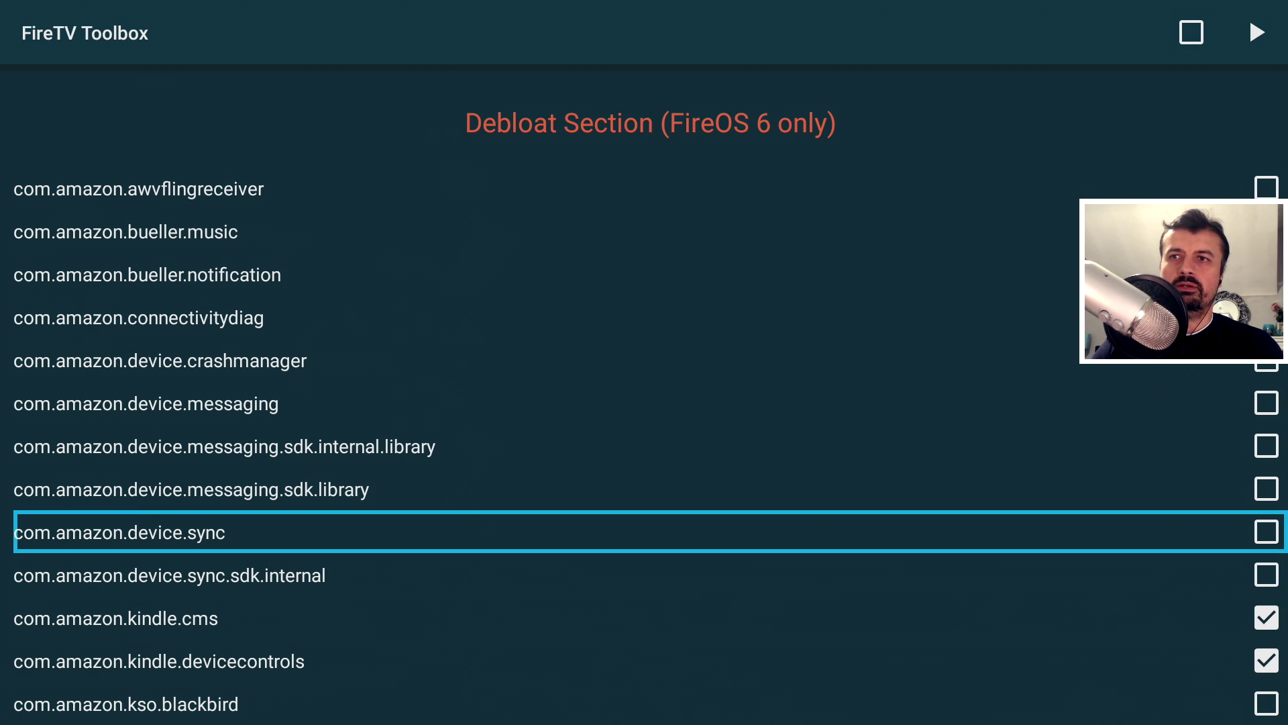
{"action": "key", "text": "Up"}
{"action": "key", "text": "Up"}
{"action": "key", "text": "Up"}
{"action": "key", "text": "Up"}
{"action": "key", "text": "Up"}
{"action": "key", "text": "Up"}
{"action": "key", "text": "Up"}
{"action": "key", "text": "Up"}
{"action": "key", "text": "Up"}
{"action": "key", "text": "Up"}
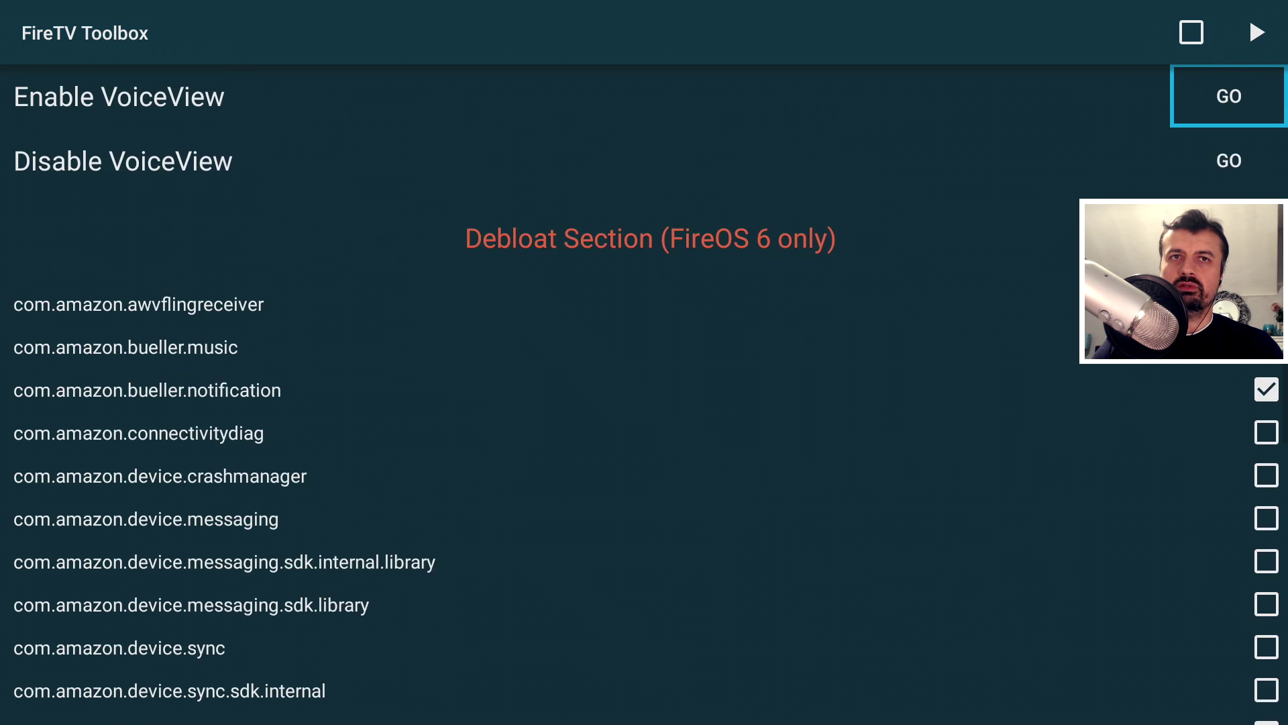
{"action": "key", "text": "Up"}
{"action": "key", "text": "Up"}
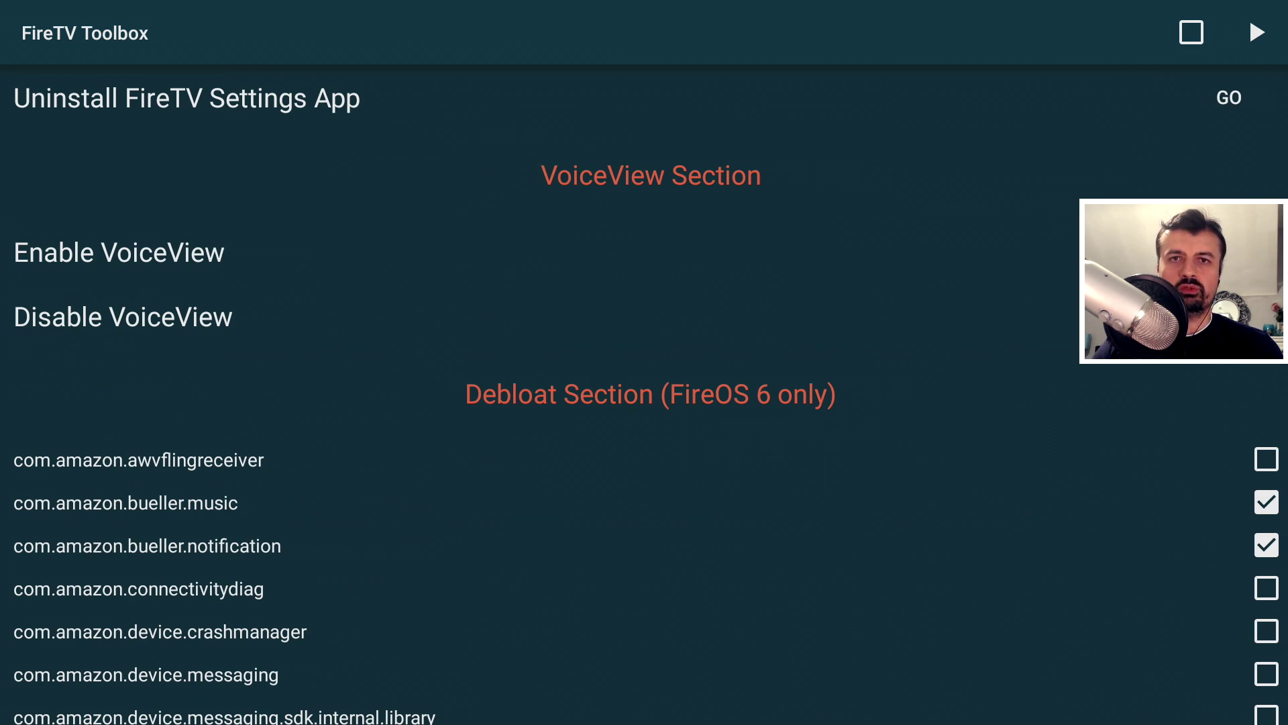
{"action": "key", "text": "Down"}
{"action": "key", "text": "Down"}
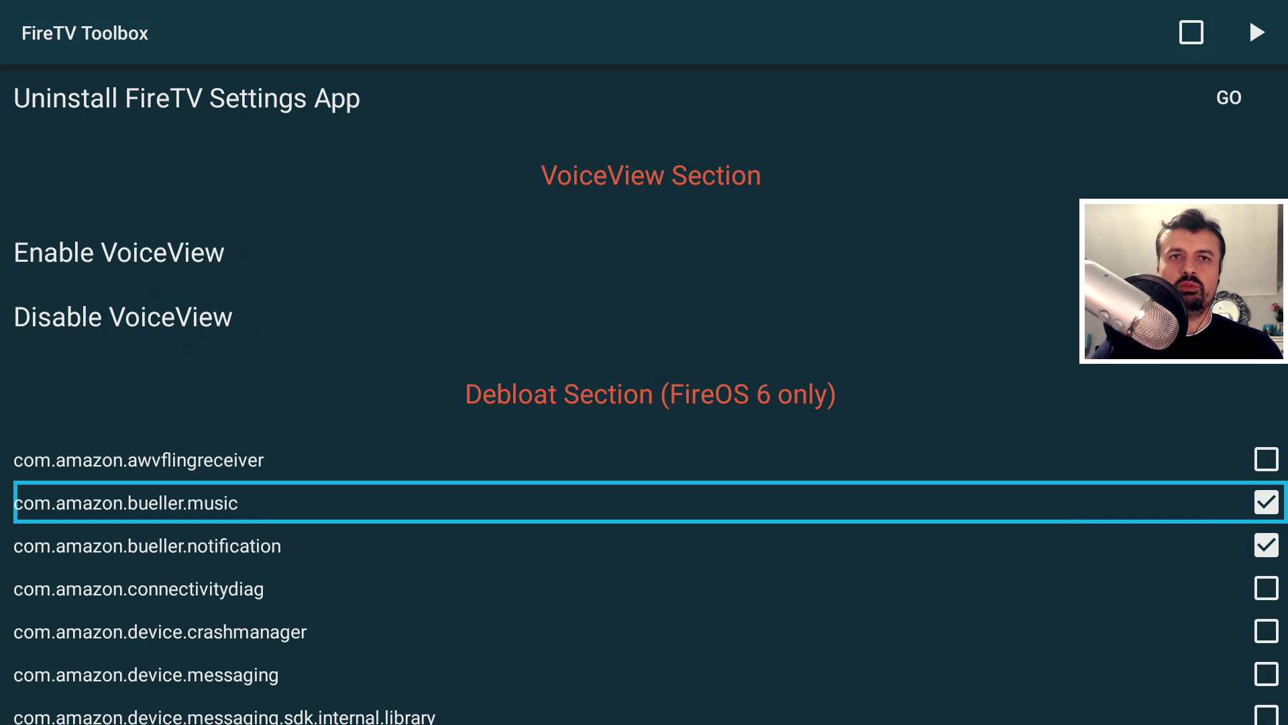
{"action": "key", "text": "Up"}
{"action": "key", "text": "Up"}
{"action": "key", "text": "Up"}
{"action": "key", "text": "Up"}
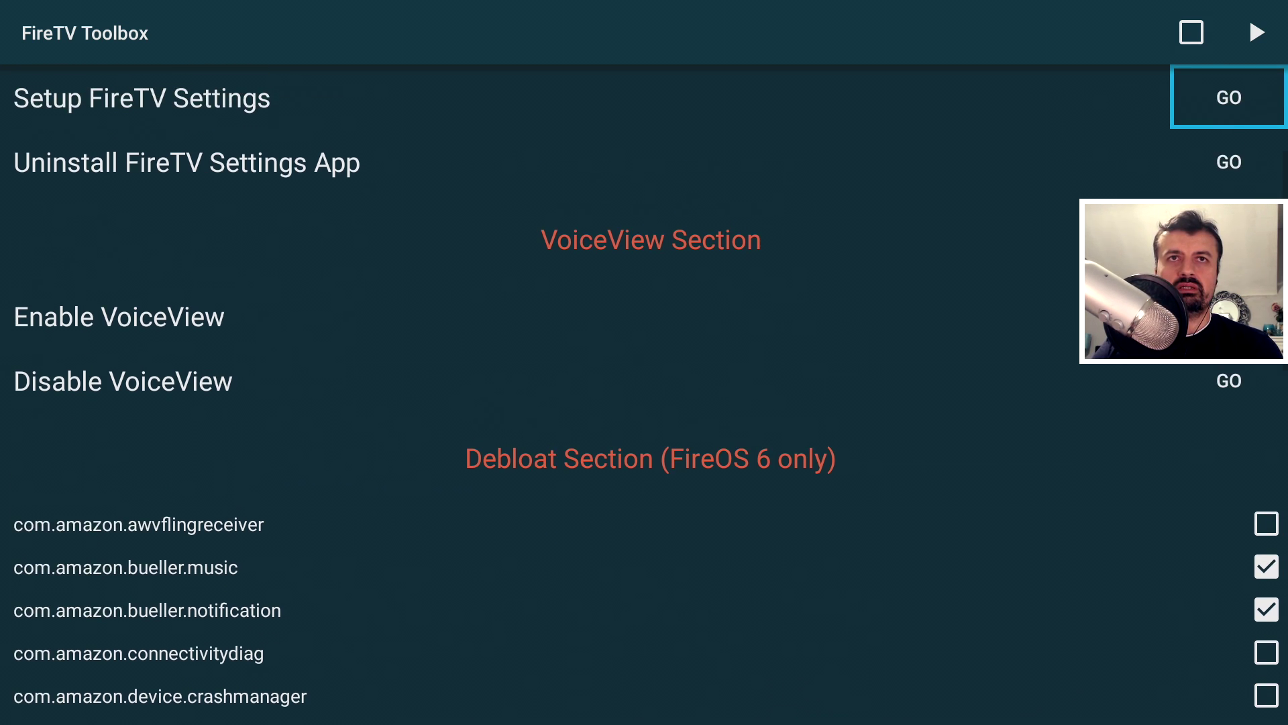
{"action": "key", "text": "Up"}
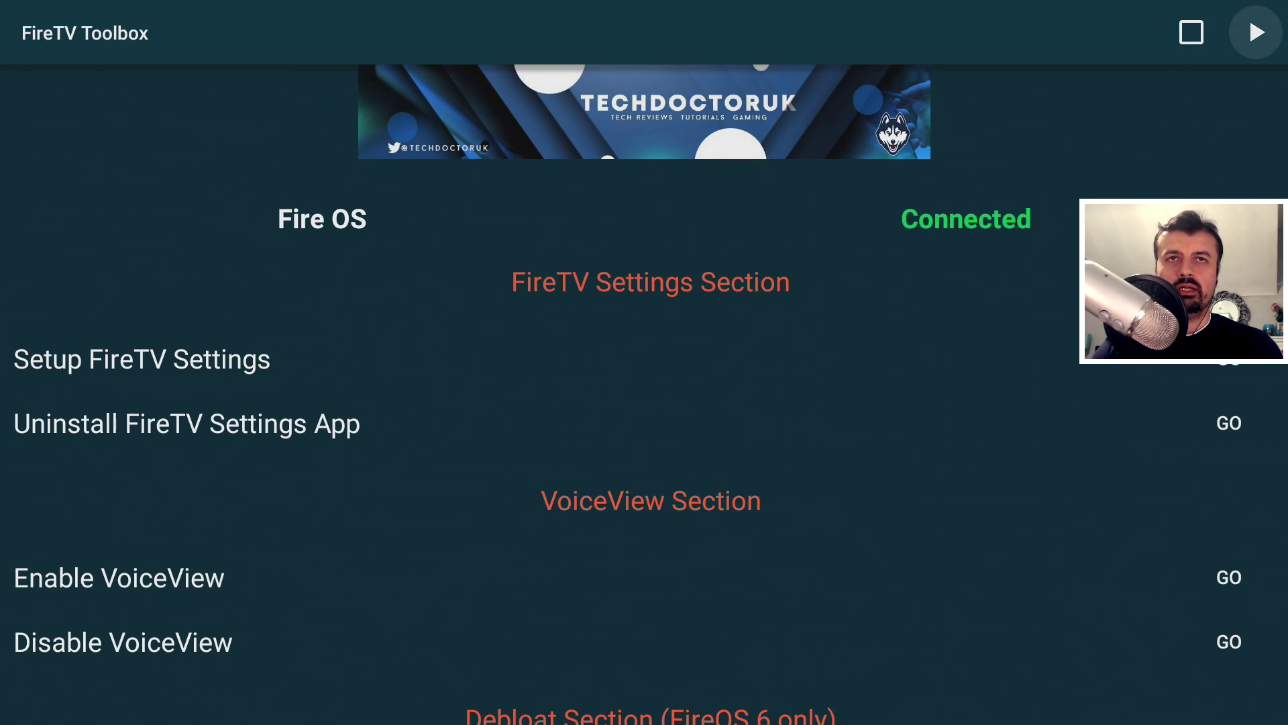
Run the debloat to disable the four ticked packages, then return to the main menu
{"action": "key", "text": "Return"}
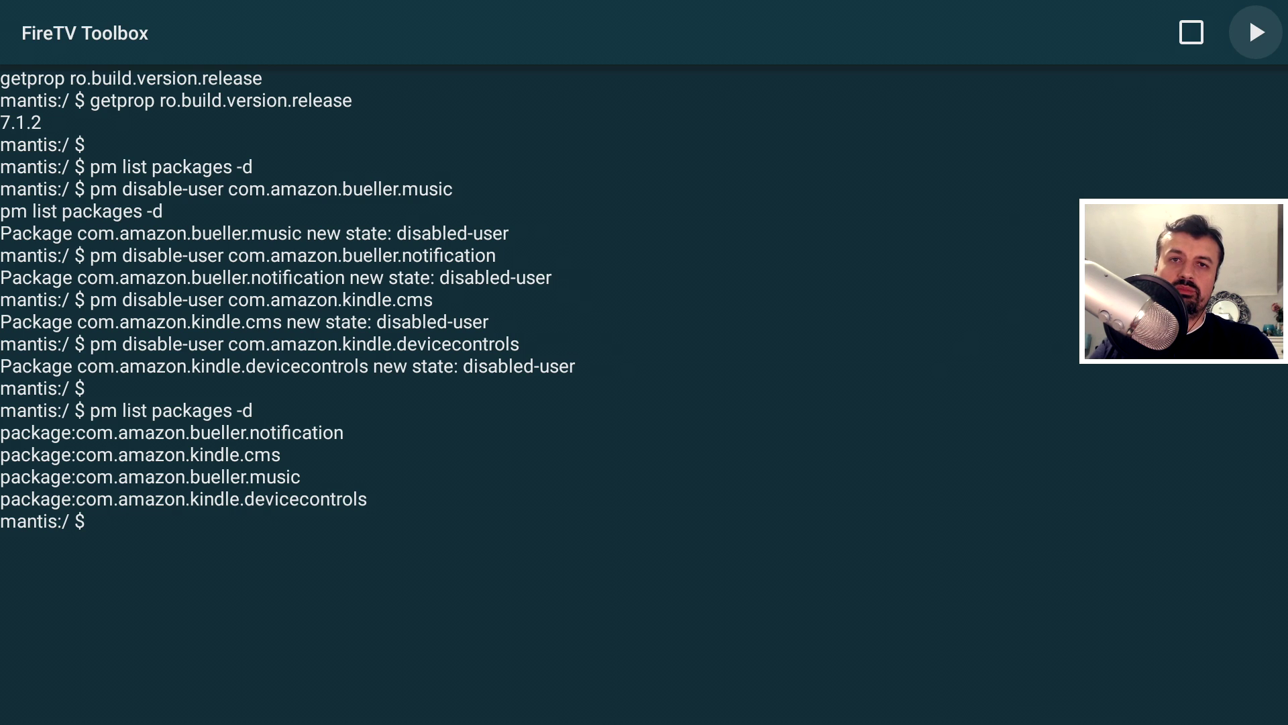
{"action": "key", "text": "Escape"}
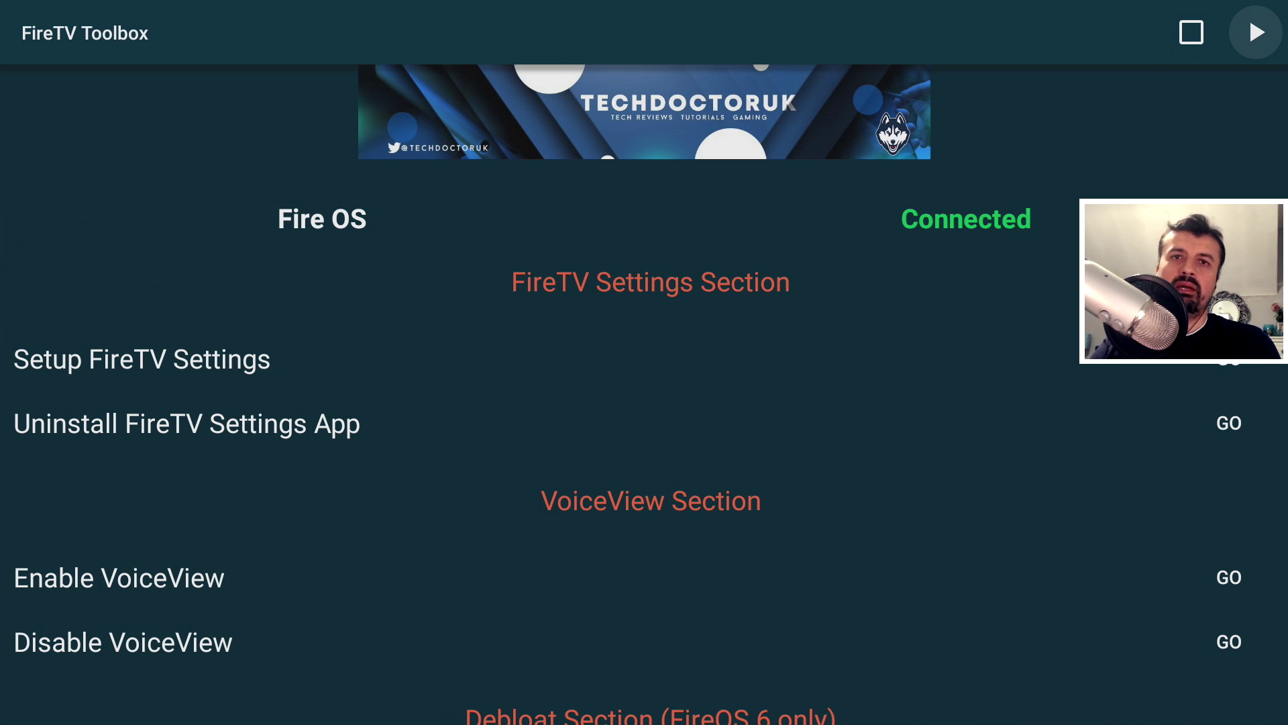
Review the ticked debloat packages, then open TechDoctorUK's YouTube Membership tiers (£0.99, £2.99, £4.99)
{"action": "key", "text": "Down"}
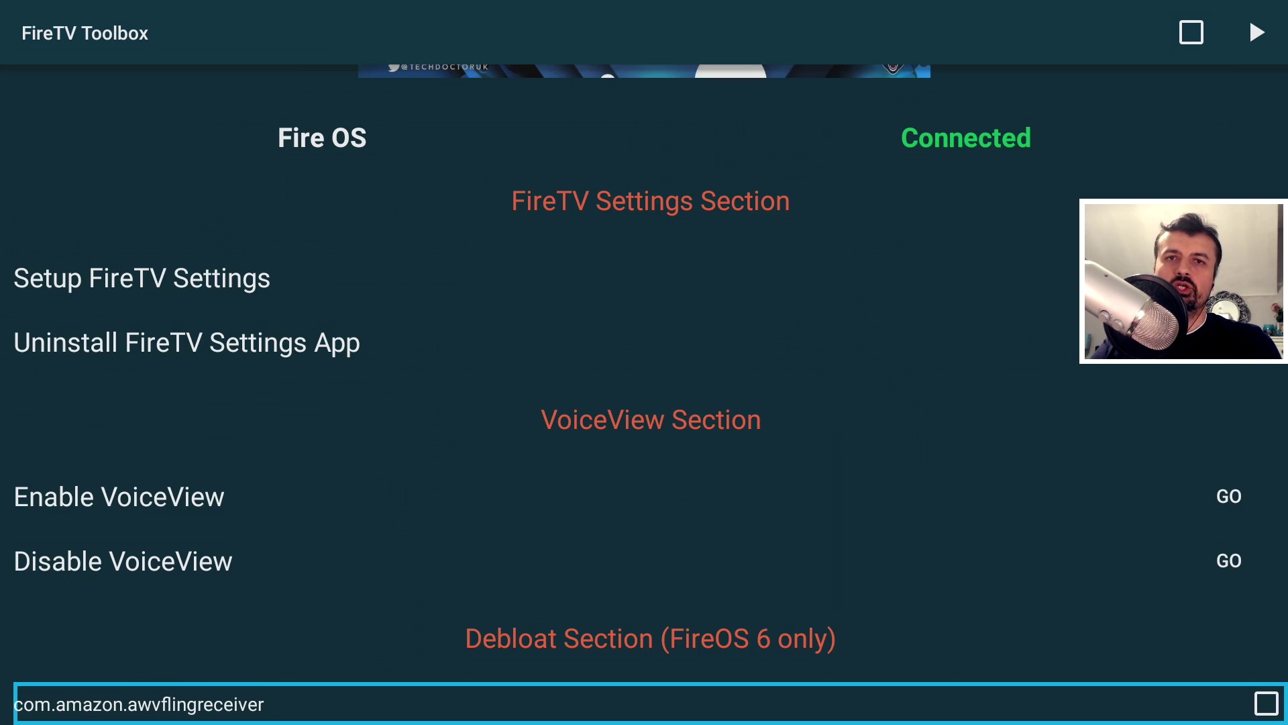
{"action": "key", "text": "Down"}
{"action": "key", "text": "Down"}
{"action": "key", "text": "Down"}
{"action": "key", "text": "Down"}
{"action": "key", "text": "Down"}
{"action": "key", "text": "Down"}
{"action": "key", "text": "Down"}
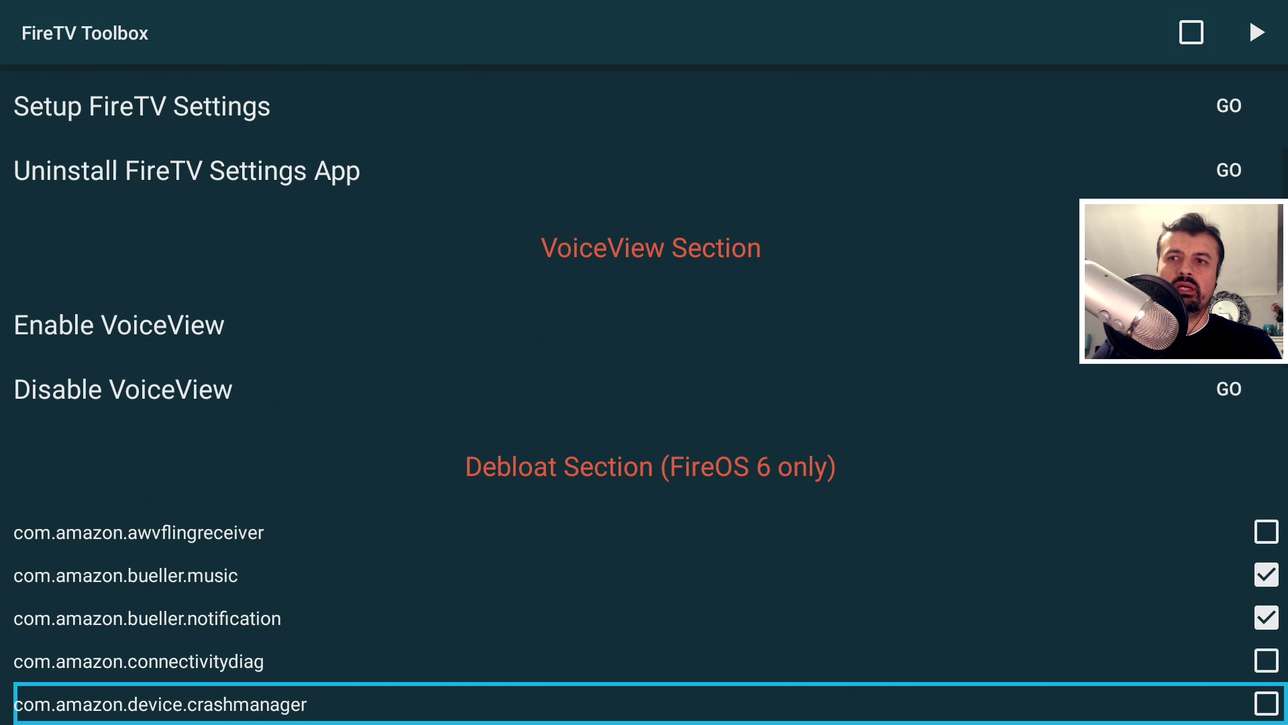
{"action": "key", "text": "Down"}
{"action": "key", "text": "Down"}
{"action": "key", "text": "Down"}
{"action": "key", "text": "Down"}
{"action": "key", "text": "Down"}
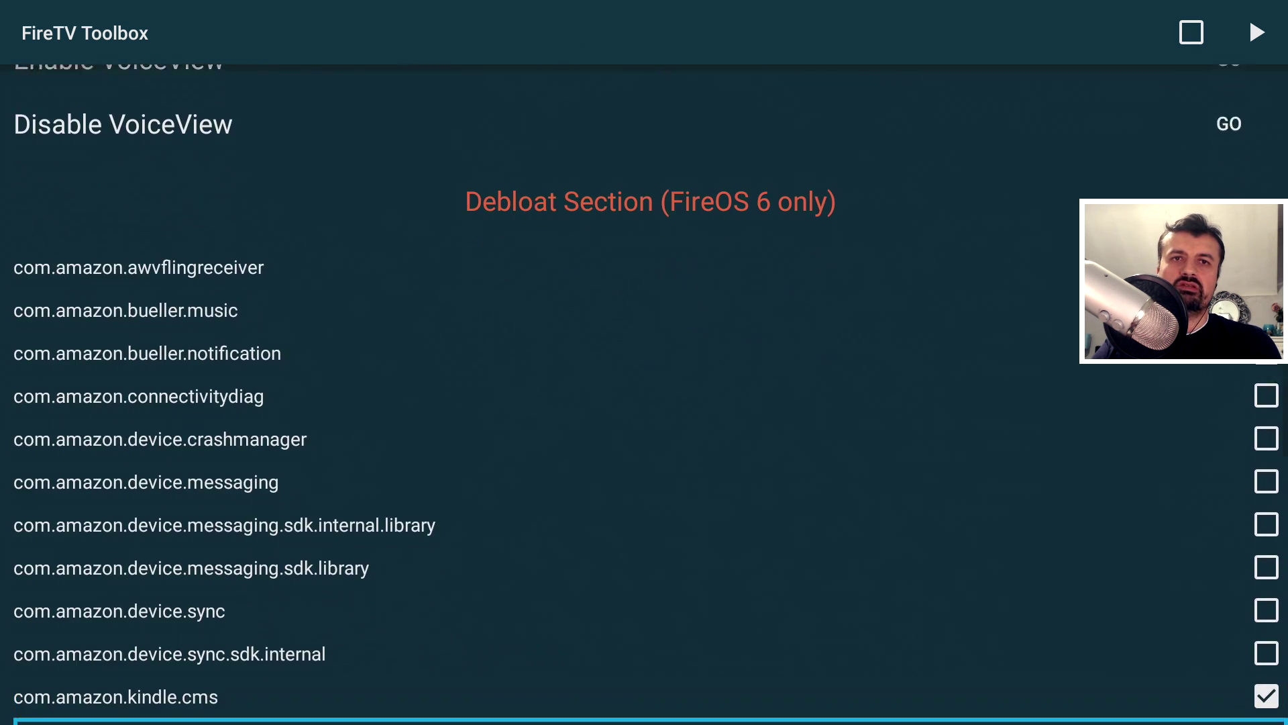
{"action": "key", "text": "Up"}
{"action": "key", "text": "Up"}
{"action": "key", "text": "Up"}
{"action": "key", "text": "Up"}
{"action": "key", "text": "Up"}
{"action": "key", "text": "Up"}
{"action": "key", "text": "Up"}
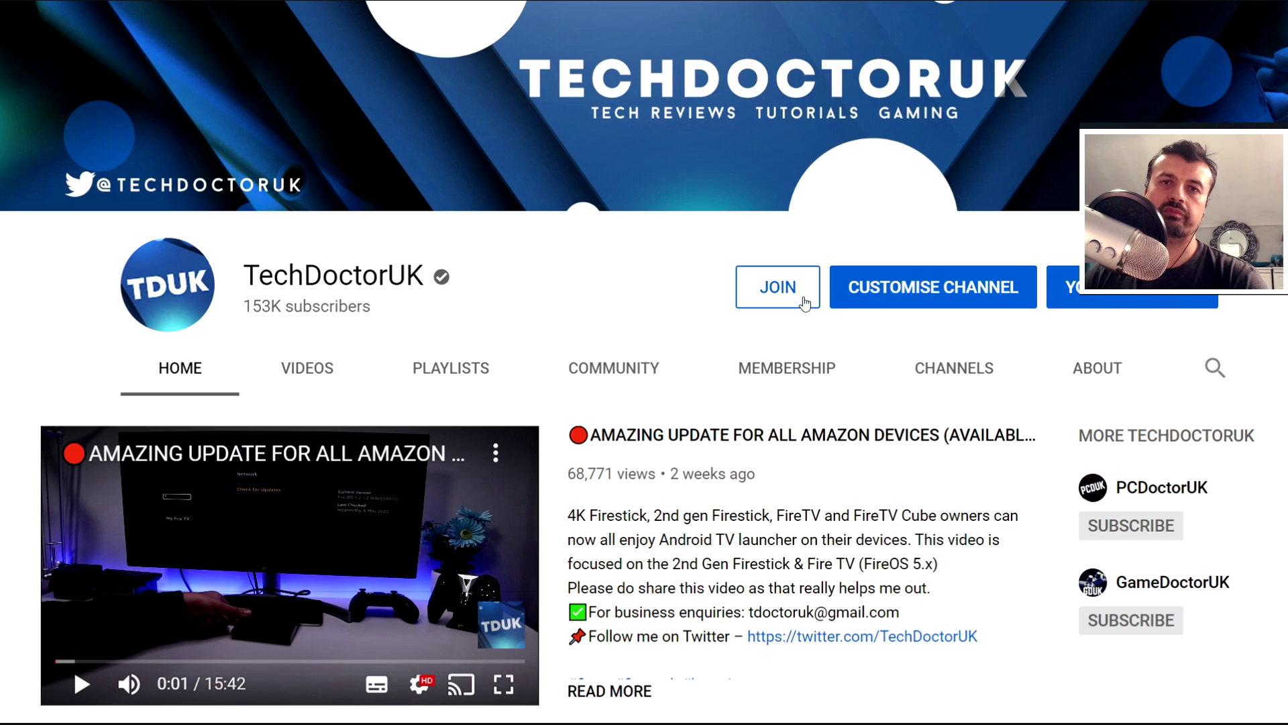
{"action": "left_click", "coordinate": [799, 291]}
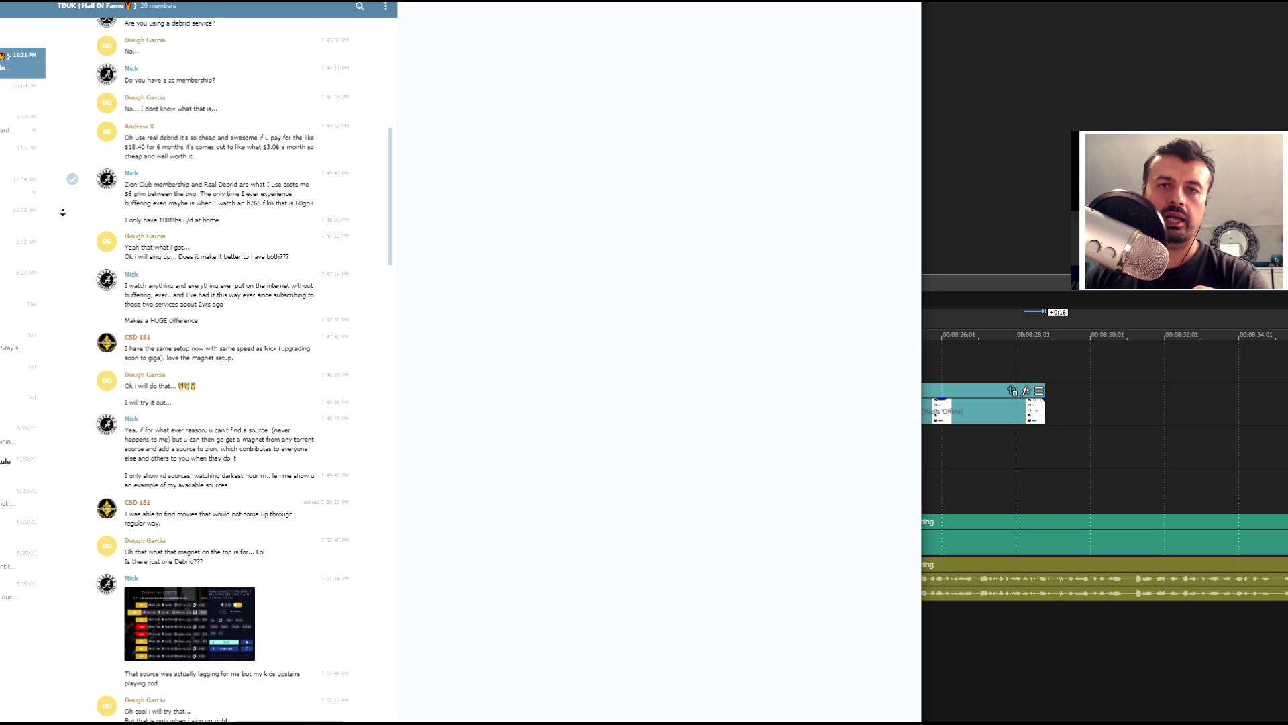
Scroll down through the newer messages in the TDUK Hall of Fame Telegram chat
{"action": "scroll", "coordinate": [62, 213], "scroll_direction": "down", "scroll_amount": 5}
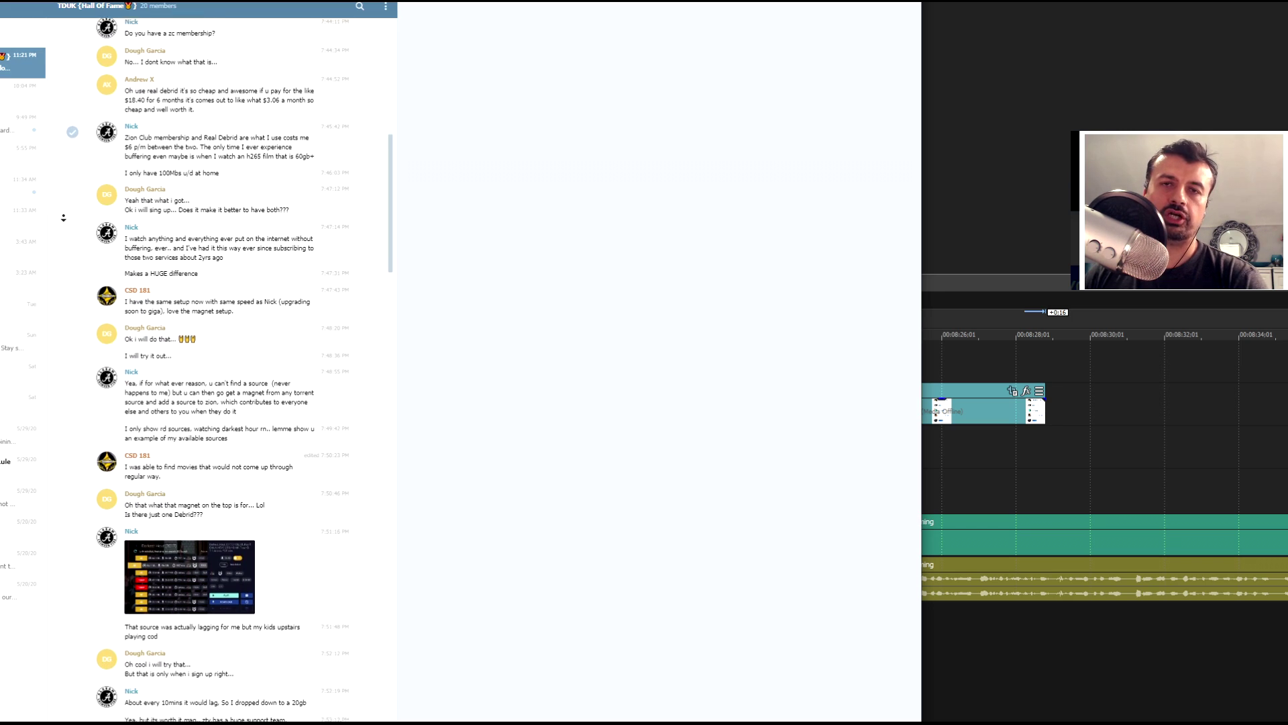
{"action": "scroll", "coordinate": [63, 218], "scroll_direction": "down", "scroll_amount": 5}
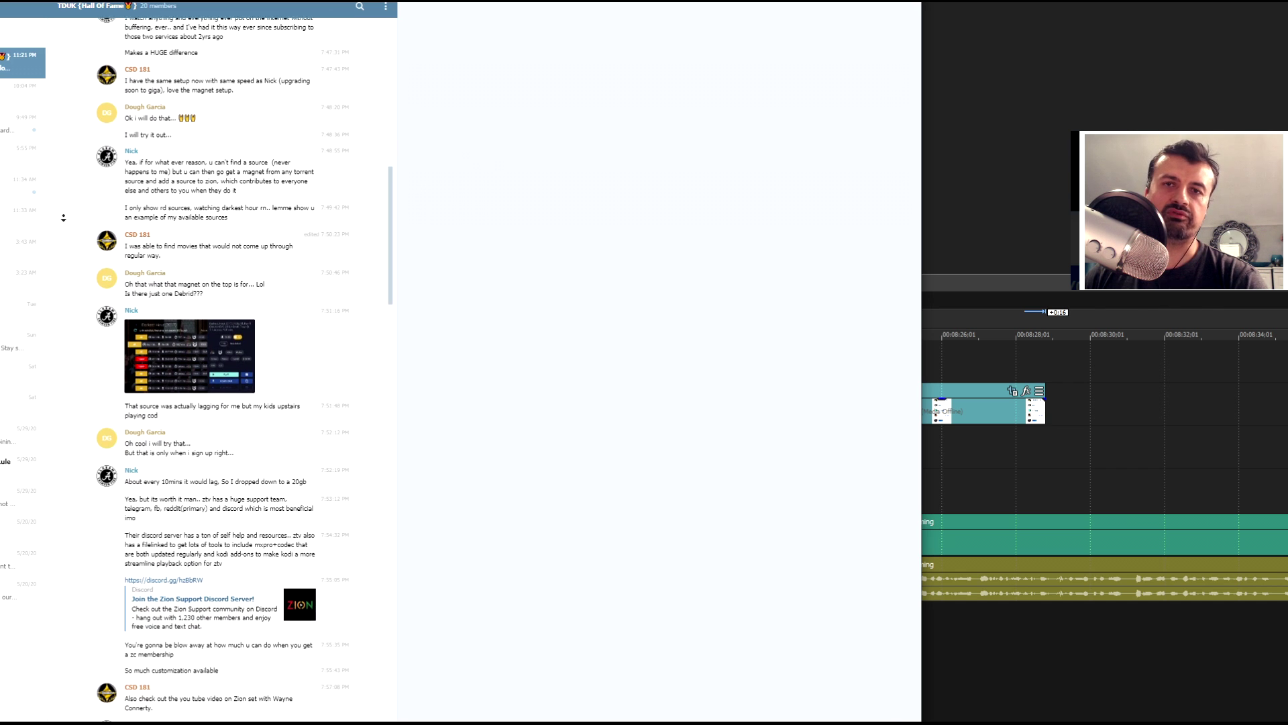
{"action": "scroll", "coordinate": [63, 217], "scroll_direction": "down", "scroll_amount": 5}
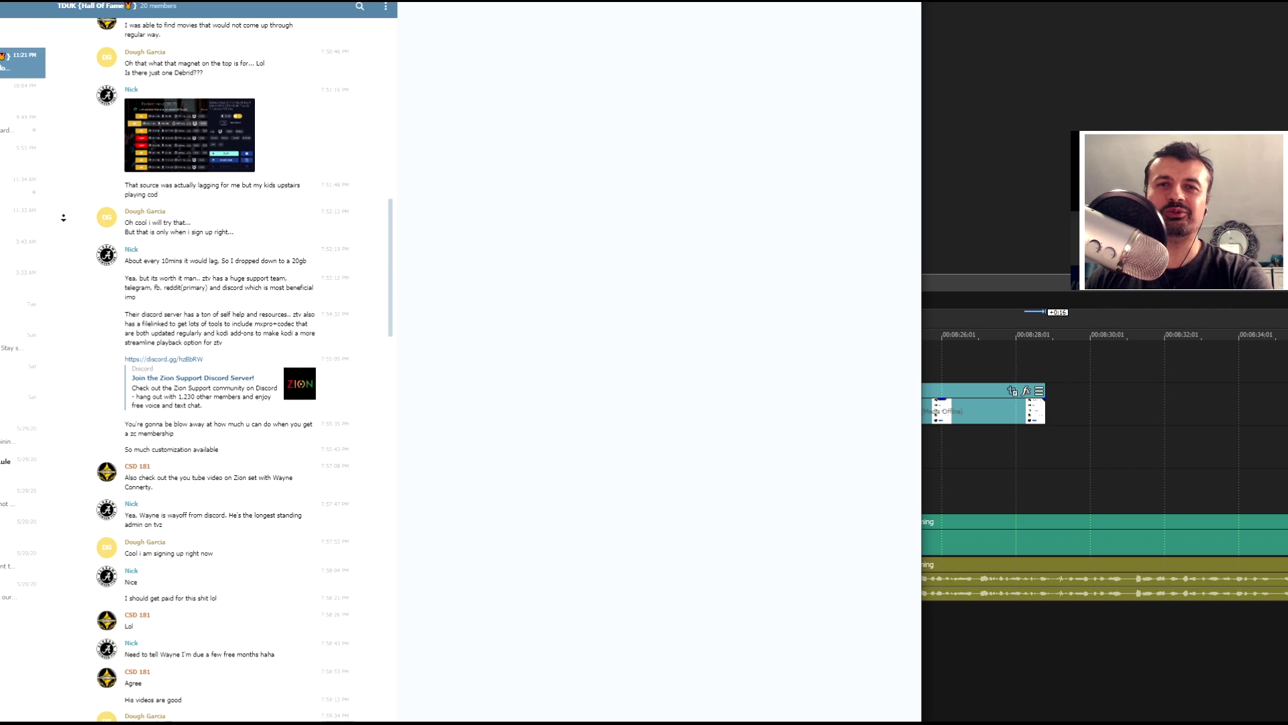
{"action": "scroll", "coordinate": [63, 218], "scroll_direction": "down", "scroll_amount": 5}
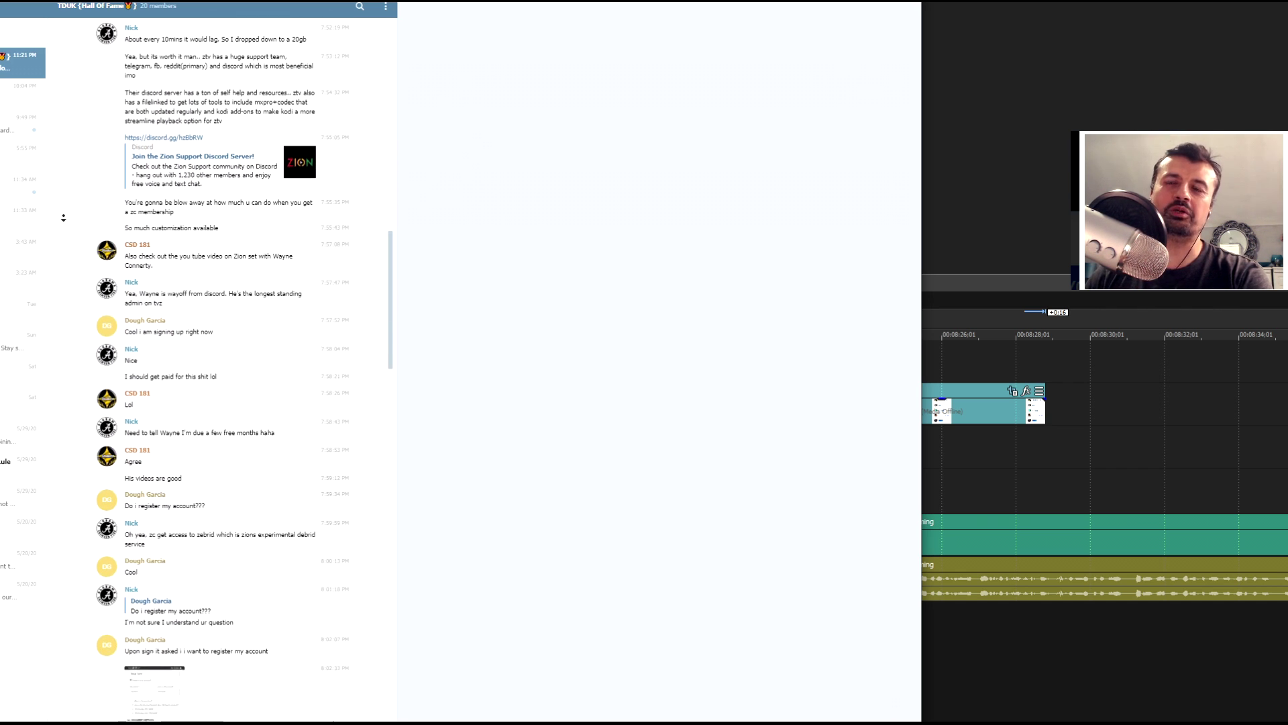
{"action": "scroll", "coordinate": [63, 217], "scroll_direction": "down", "scroll_amount": 3}
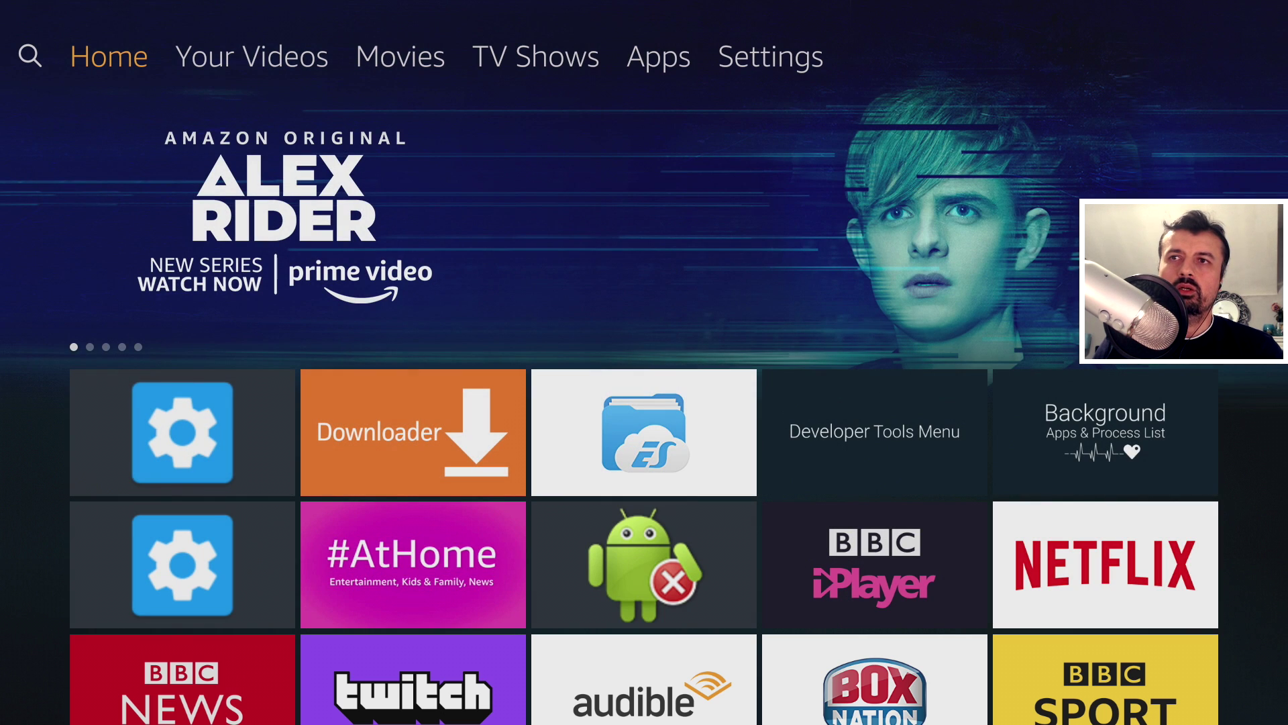
Relaunch FireTV Toolbox from the home screen and reconnect to 127.0.0.1
{"action": "key", "text": "Down"}
{"action": "key", "text": "Down"}
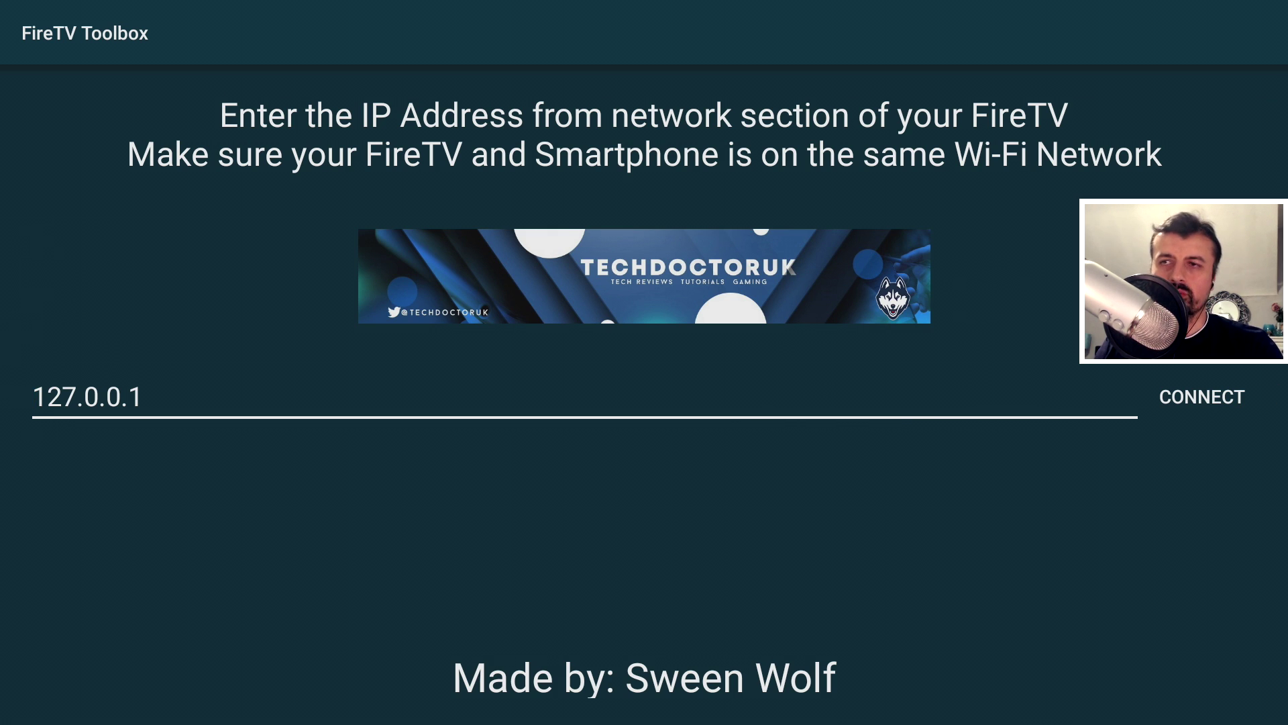
{"action": "left_click", "coordinate": [48, 396]}
{"action": "key", "text": "Right"}
{"action": "key", "text": "Right"}
{"action": "key", "text": "Right"}
{"action": "key", "text": "Right"}
{"action": "key", "text": "Right"}
{"action": "key", "text": "Right"}
{"action": "key", "text": "Right"}
{"action": "key", "text": "Right"}
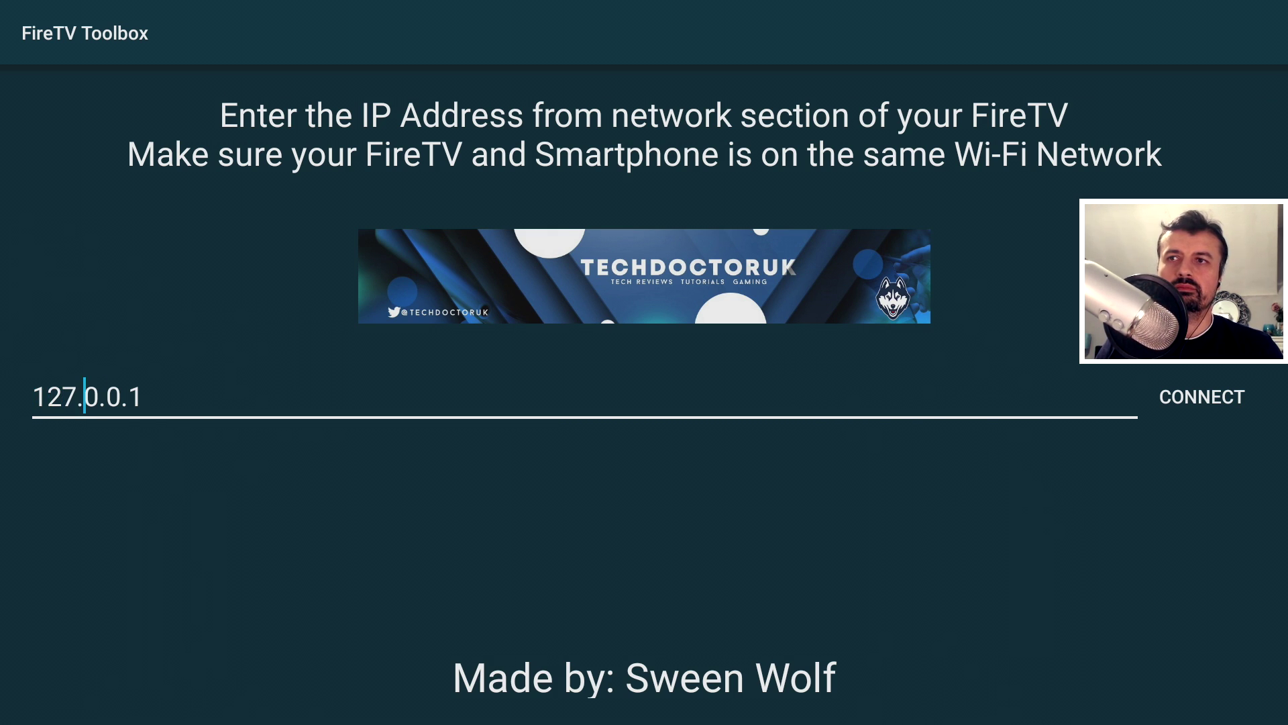
{"action": "key", "text": "Right"}
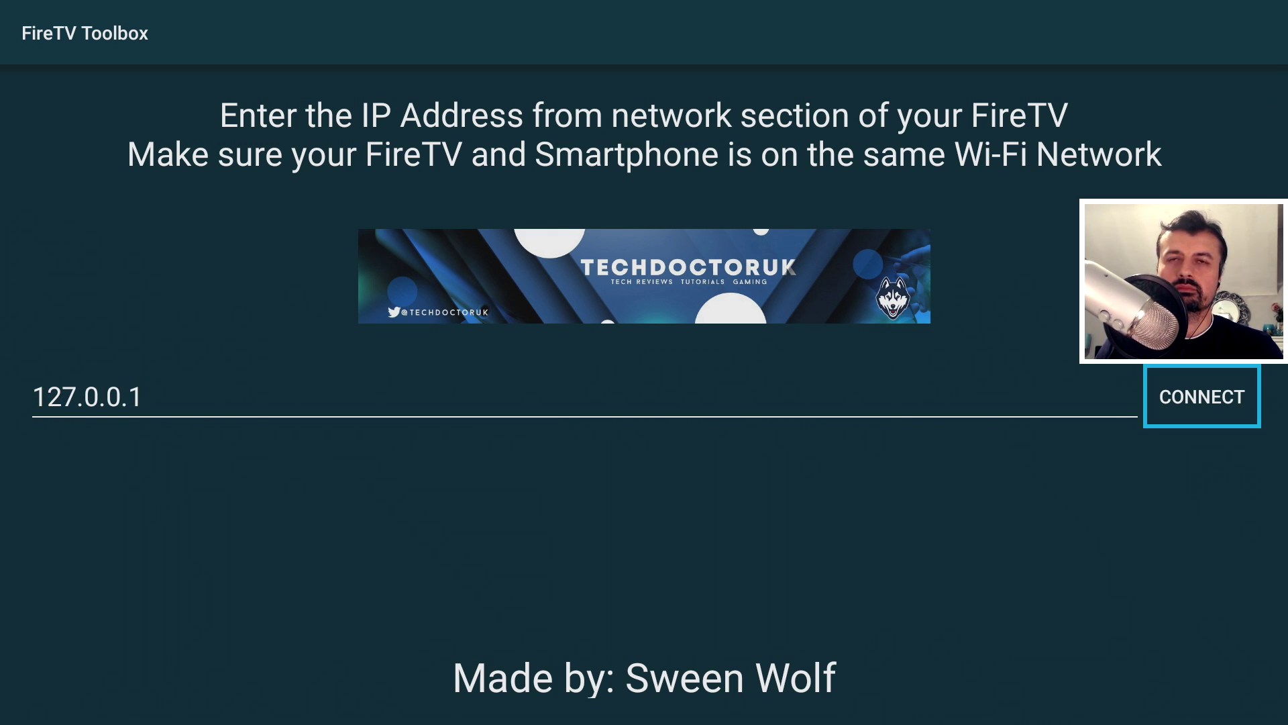
{"action": "key", "text": "Return"}
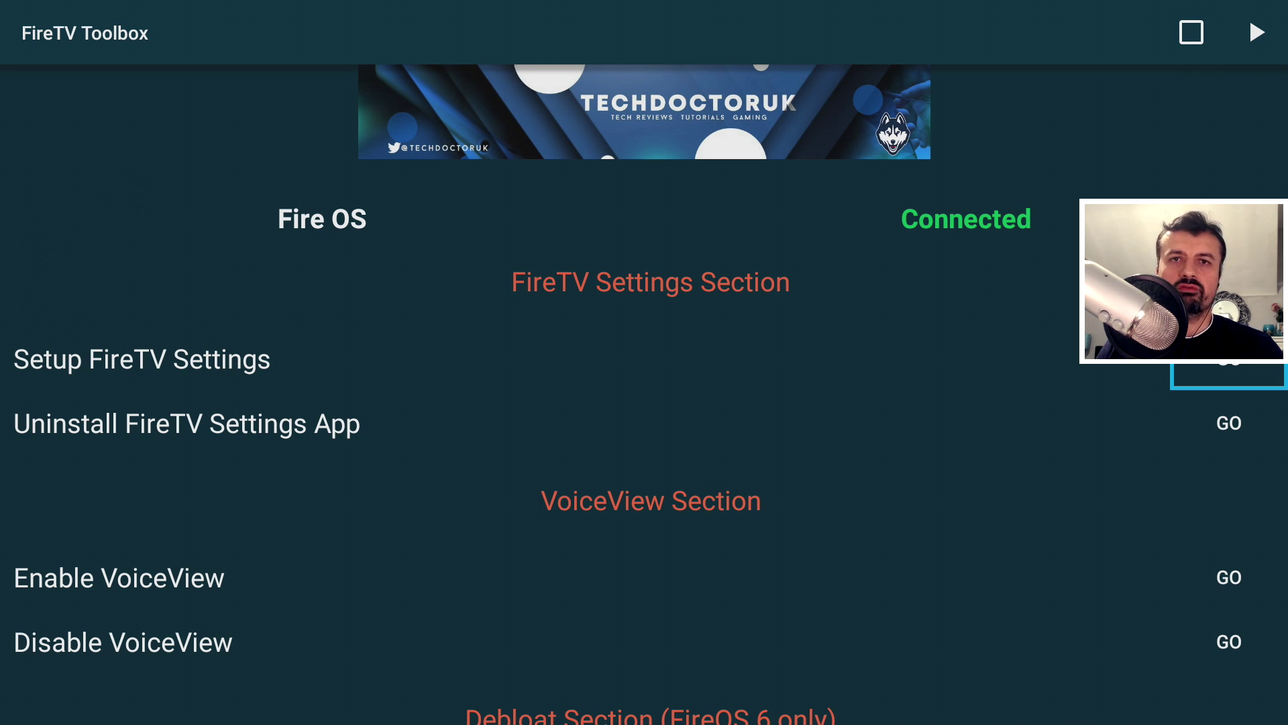
Run pm list packages -d to confirm the four Amazon packages remain disabled, then return
{"action": "left_click", "coordinate": [1255, 32]}
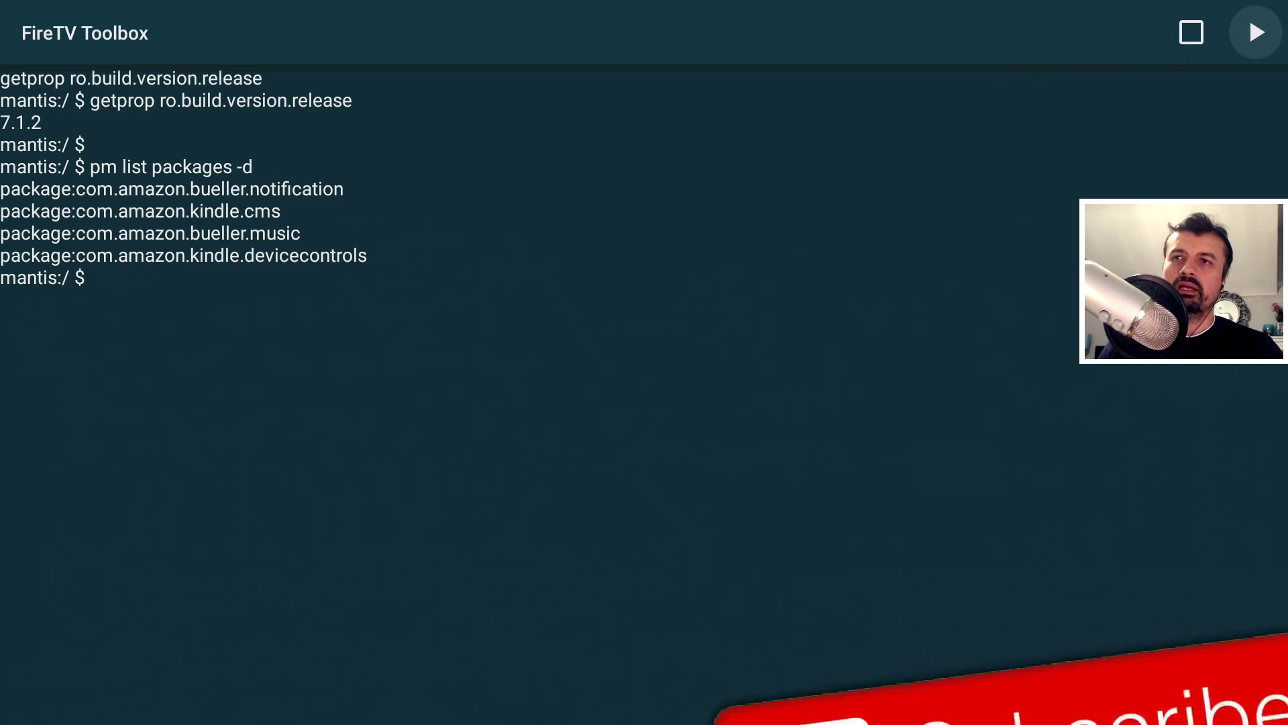
{"action": "key", "text": "Escape"}
Tick connectivitydiag, crashmanager, device.messaging, messaging.sdk.internal.library and messaging.sdk.library
{"action": "key", "text": "Down"}
{"action": "key", "text": "Down"}
{"action": "key", "text": "Down"}
{"action": "key", "text": "Down"}
{"action": "key", "text": "Down"}
{"action": "key", "text": "Down"}
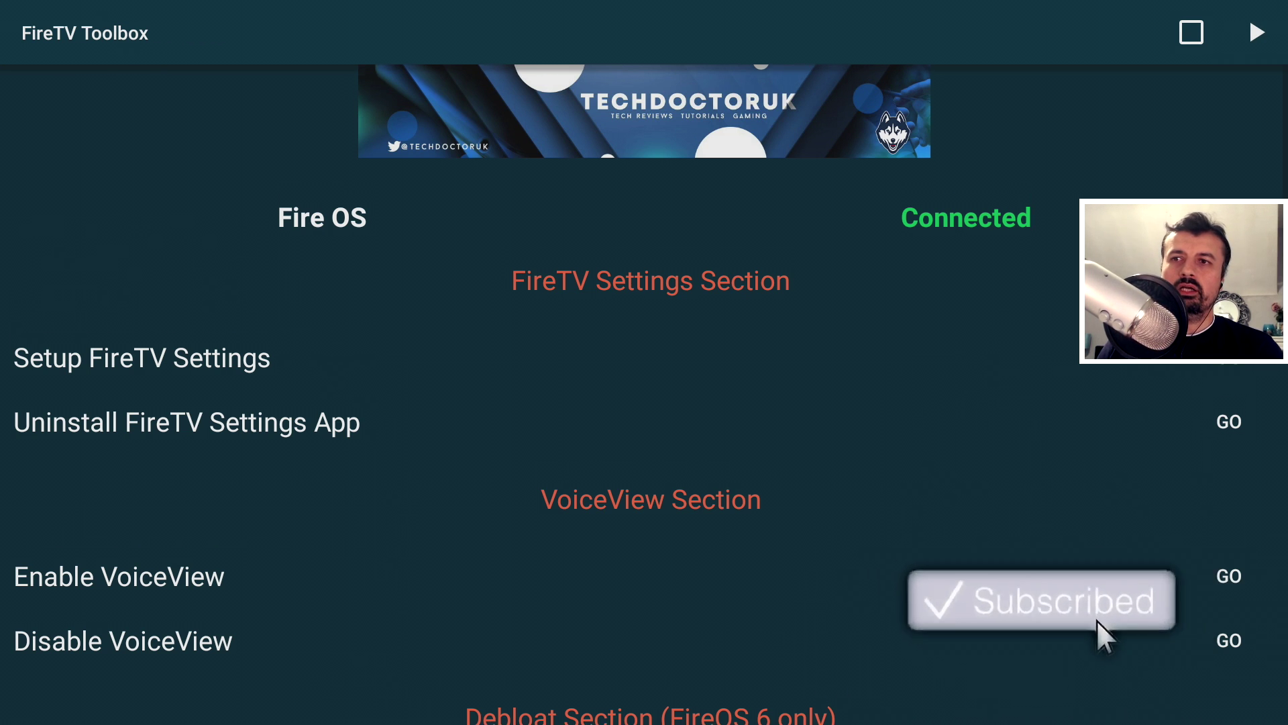
{"action": "key", "text": "Down"}
{"action": "key", "text": "Down"}
{"action": "key", "text": "Down"}
{"action": "key", "text": "Down"}
{"action": "key", "text": "Up"}
{"action": "key", "text": "Up"}
{"action": "key", "text": "Up"}
{"action": "key", "text": "Up"}
{"action": "key", "text": "Up"}
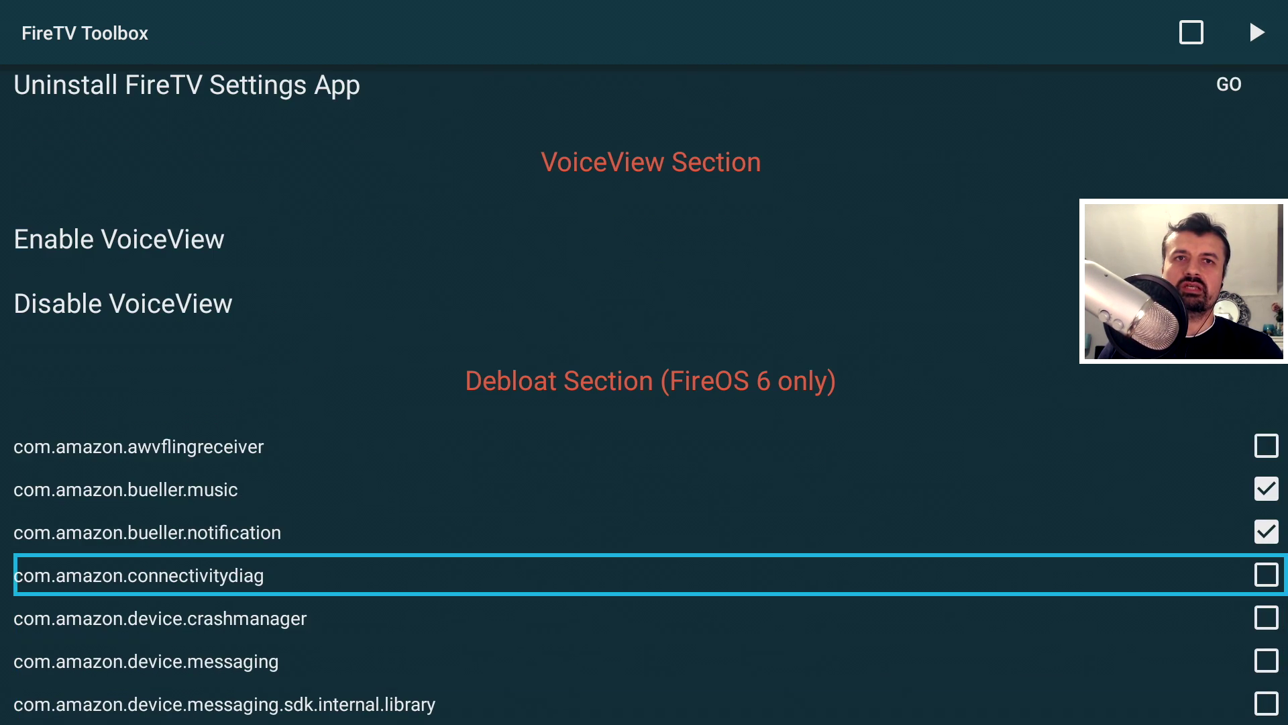
{"action": "key", "text": "Up"}
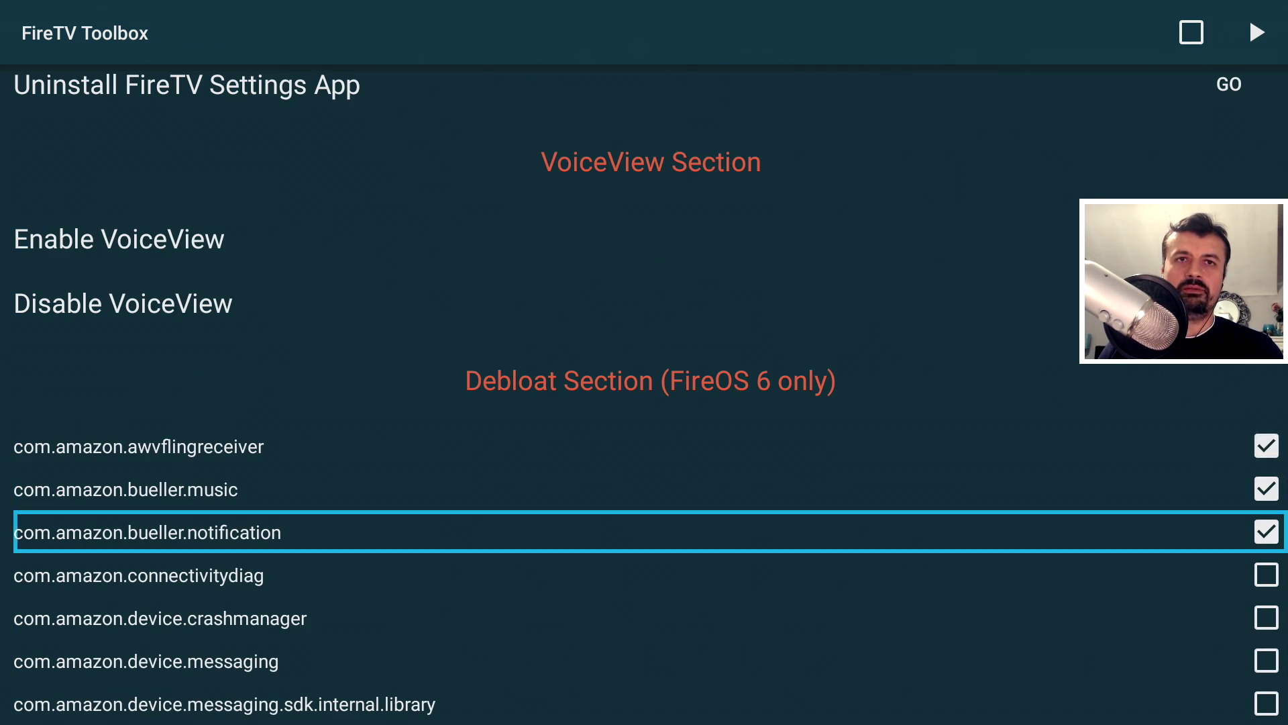
{"action": "key", "text": "Down"}
{"action": "key", "text": "Down"}
{"action": "key", "text": "Up"}
{"action": "key", "text": "Return"}
{"action": "key", "text": "Down"}
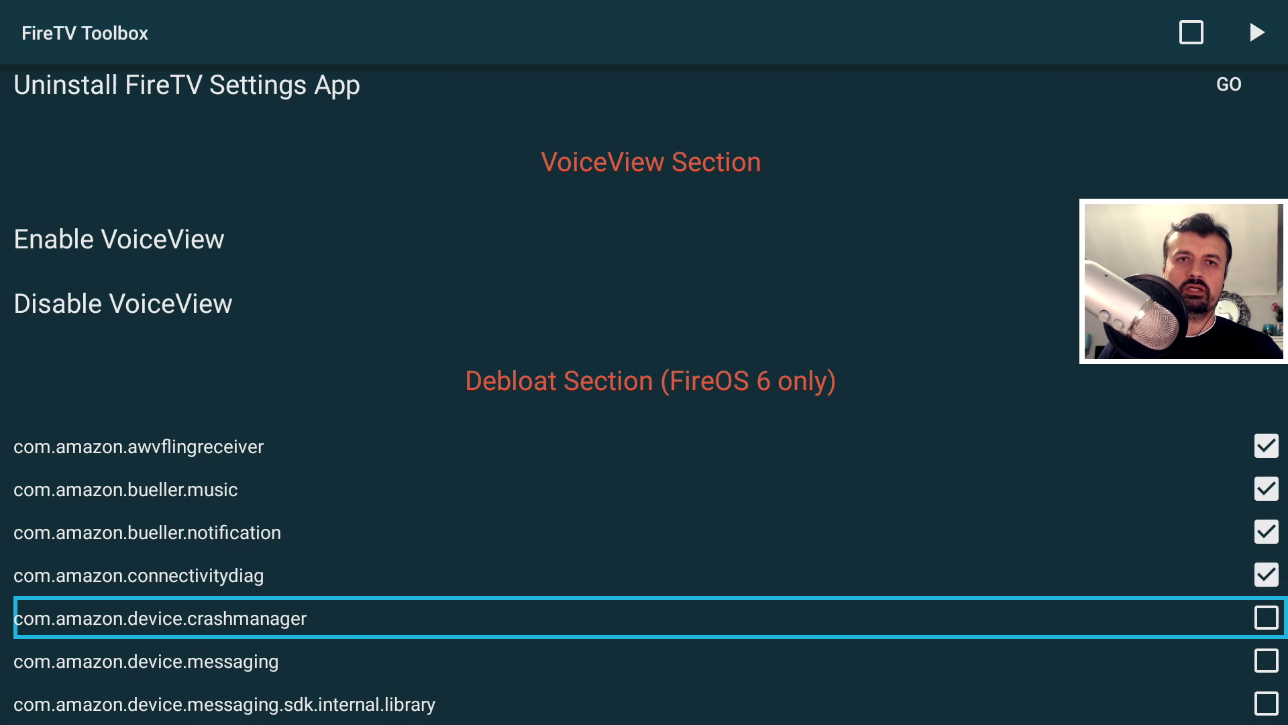
{"action": "key", "text": "Return"}
{"action": "key", "text": "Down"}
{"action": "key", "text": "Return"}
{"action": "key", "text": "Down"}
{"action": "key", "text": "Return"}
{"action": "key", "text": "Down"}
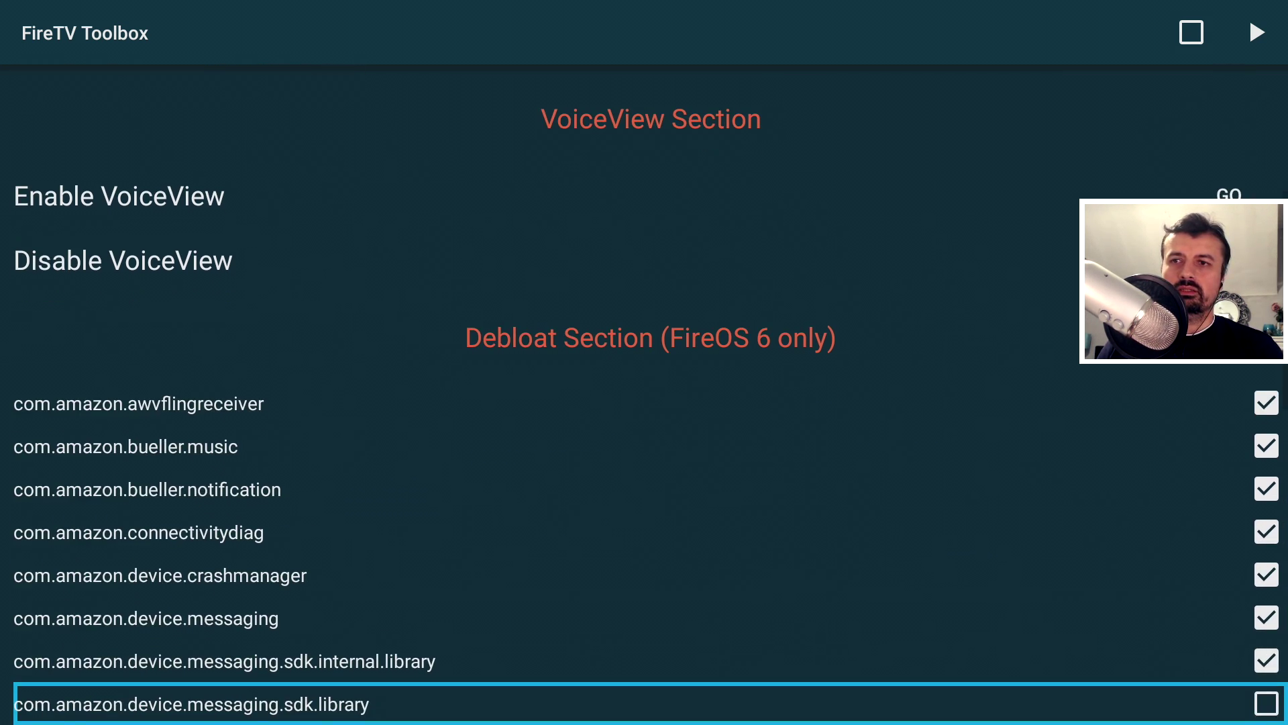
{"action": "key", "text": "Return"}
Tick device.sync, device.sync.sdk.internal, kindle.cms and kindle.devicecontrols
{"action": "key", "text": "Down"}
{"action": "key", "text": "Return"}
{"action": "key", "text": "Down"}
{"action": "key", "text": "Return"}
{"action": "key", "text": "Down"}
{"action": "key", "text": "Return"}
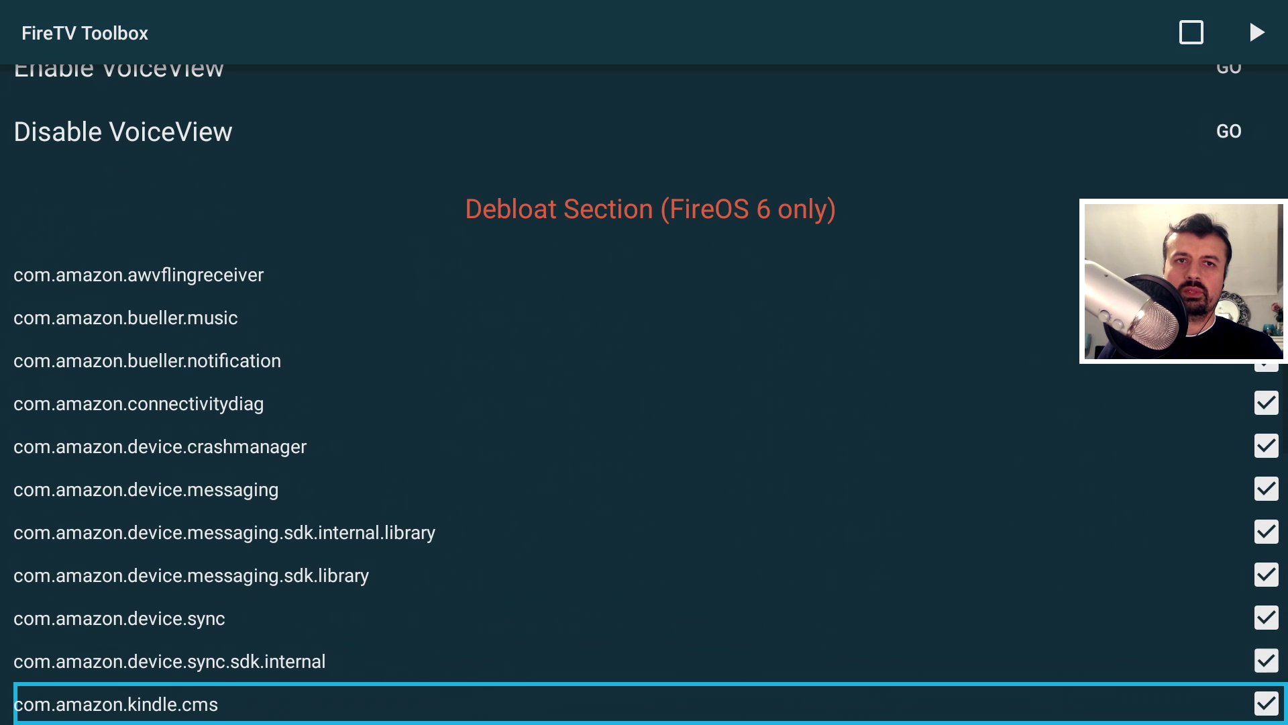
{"action": "key", "text": "Return"}
{"action": "key", "text": "Return"}
{"action": "key", "text": "Down"}
{"action": "key", "text": "Return"}
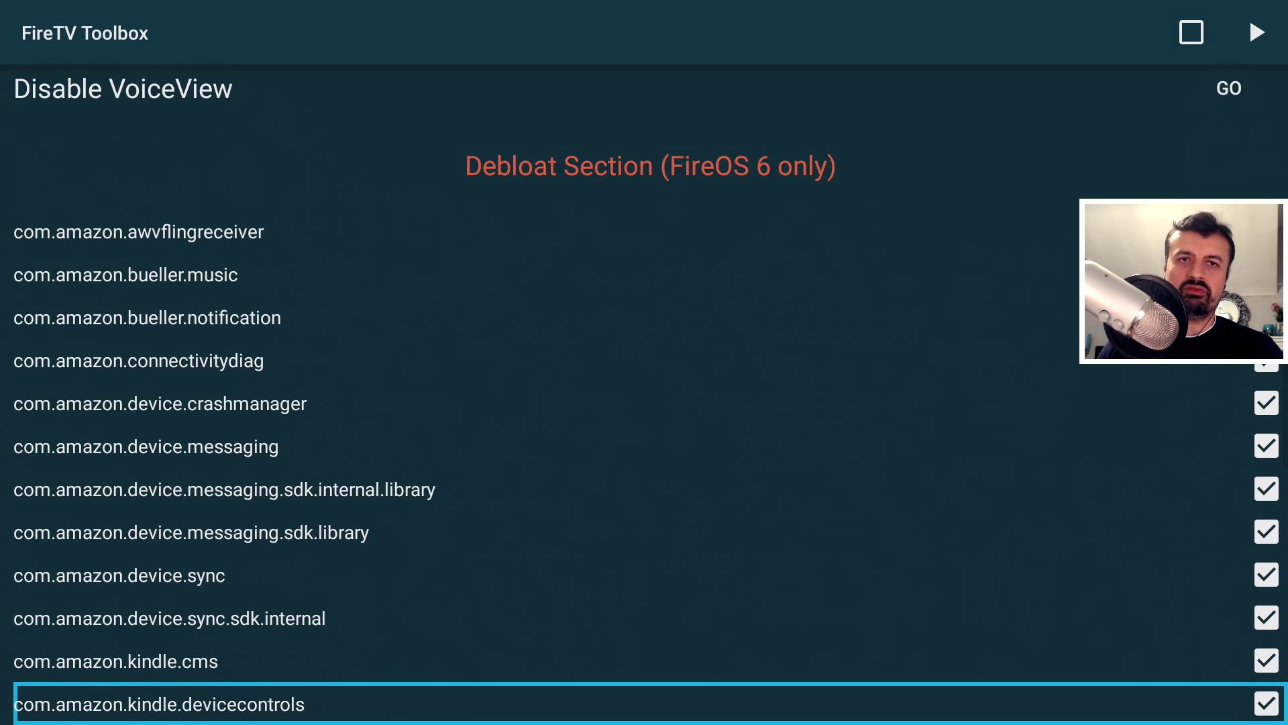
{"action": "key", "text": "Return"}
{"action": "key", "text": "Return"}
Tick kso.blackbird, ods.kindleconnect, providers and providers.contentsupport
{"action": "key", "text": "Down"}
{"action": "key", "text": "Down"}
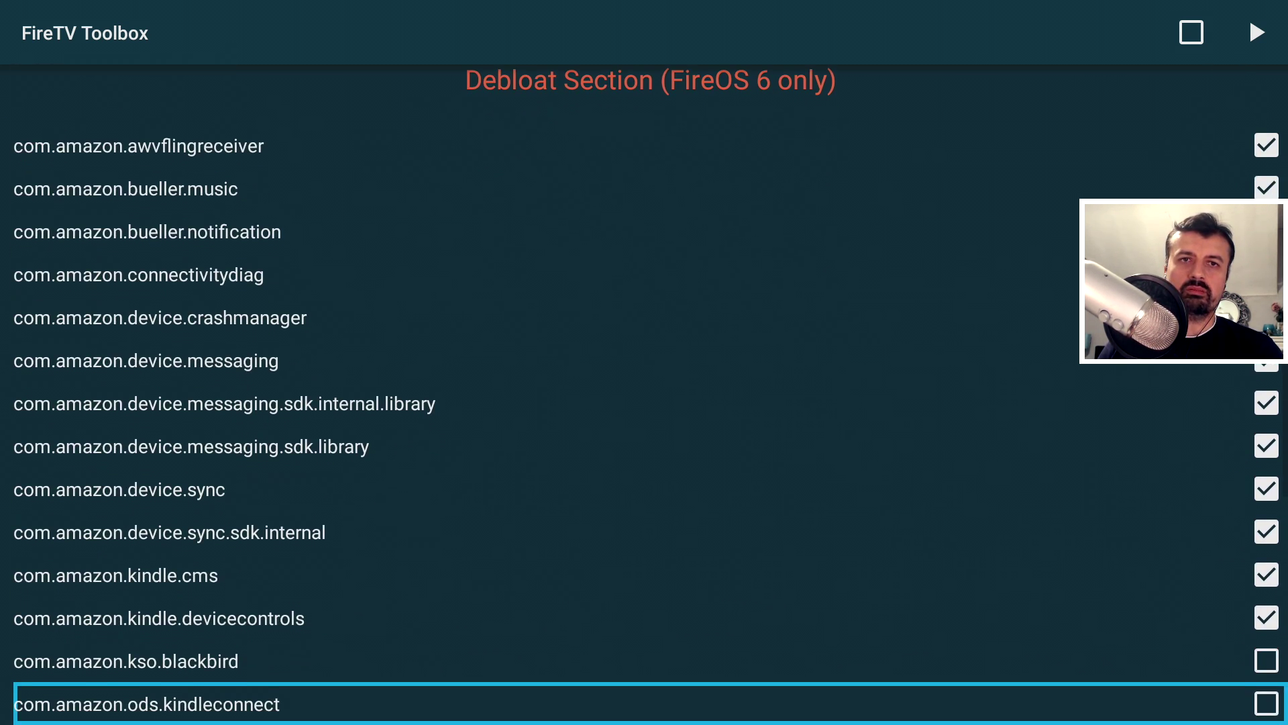
{"action": "key", "text": "Up"}
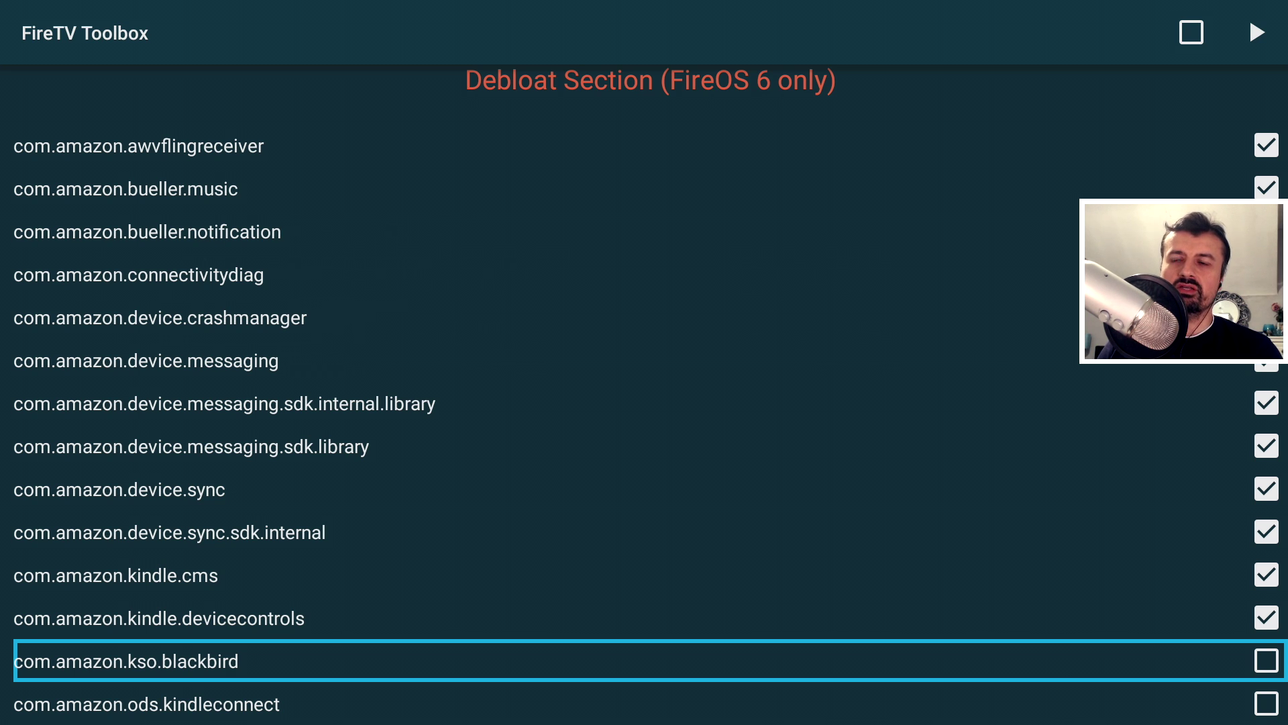
{"action": "key", "text": "Return"}
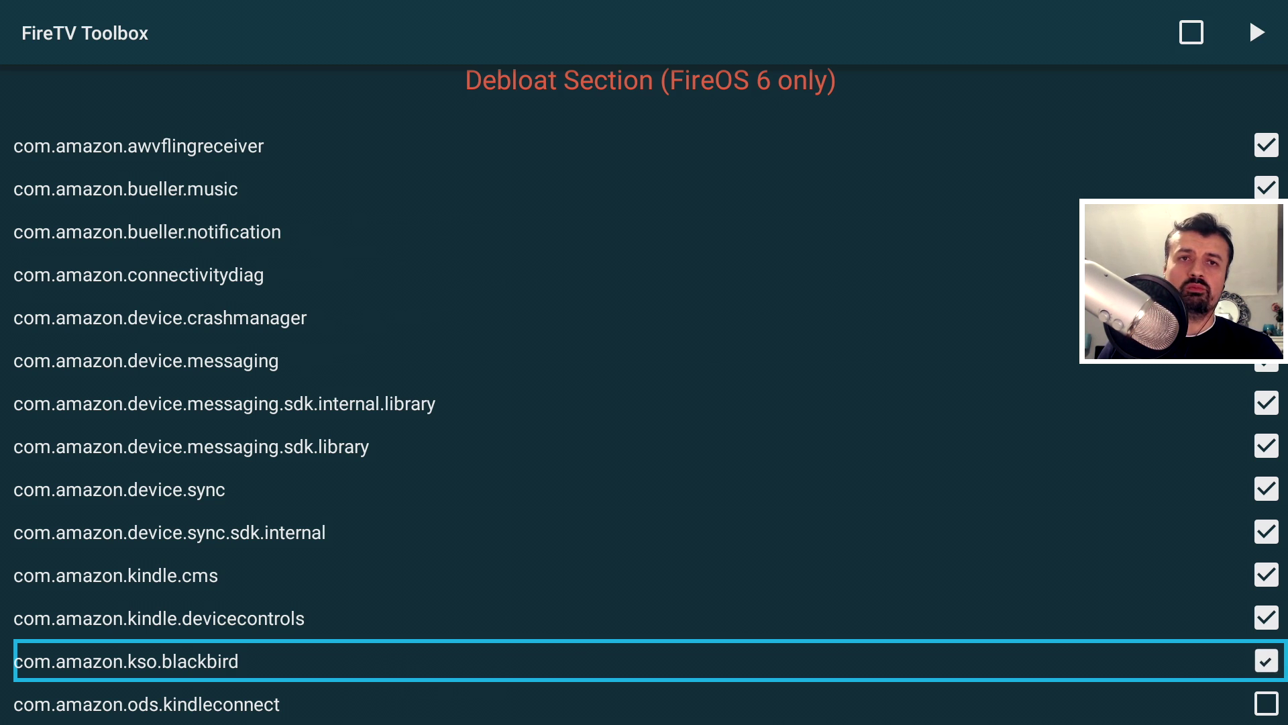
{"action": "key", "text": "Down"}
{"action": "key", "text": "Return"}
{"action": "key", "text": "Down"}
{"action": "key", "text": "Return"}
{"action": "key", "text": "Down"}
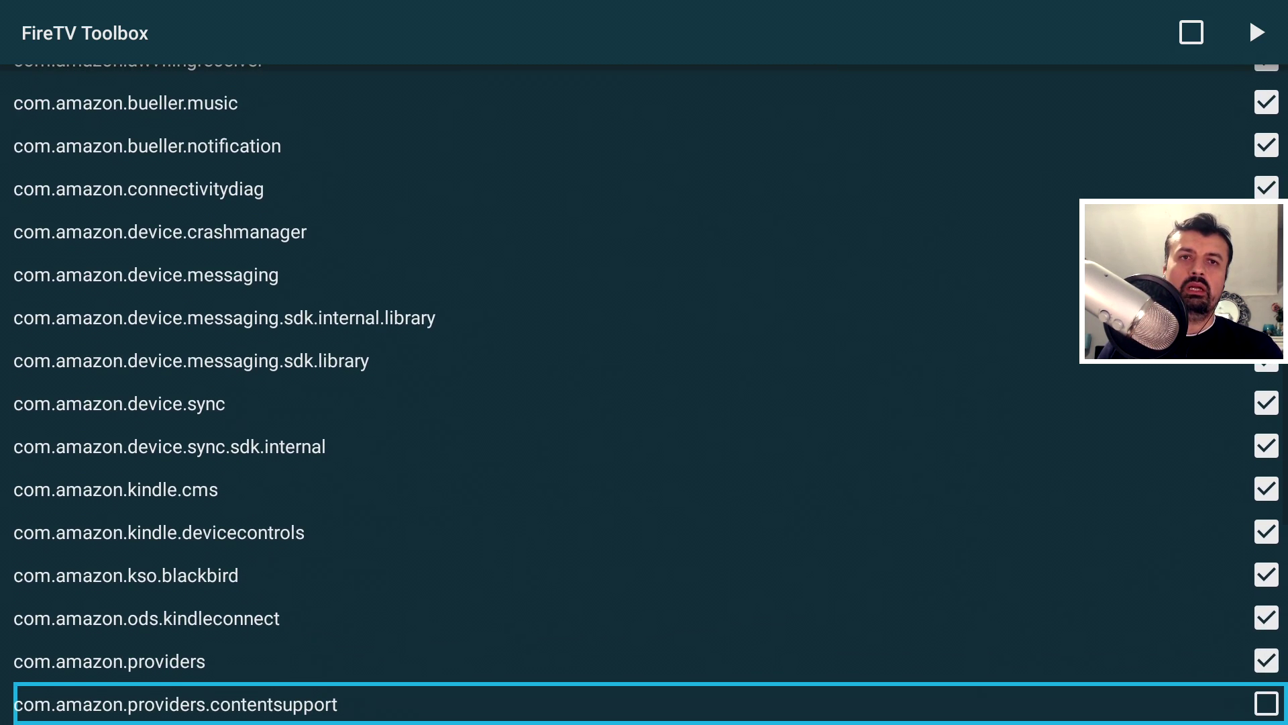
{"action": "key", "text": "Return"}
Tick recess, securitysyncclient, the sharingservice client proxy, sync.service and tv.legal.notices
{"action": "key", "text": "Down"}
{"action": "key", "text": "Down"}
{"action": "key", "text": "Down"}
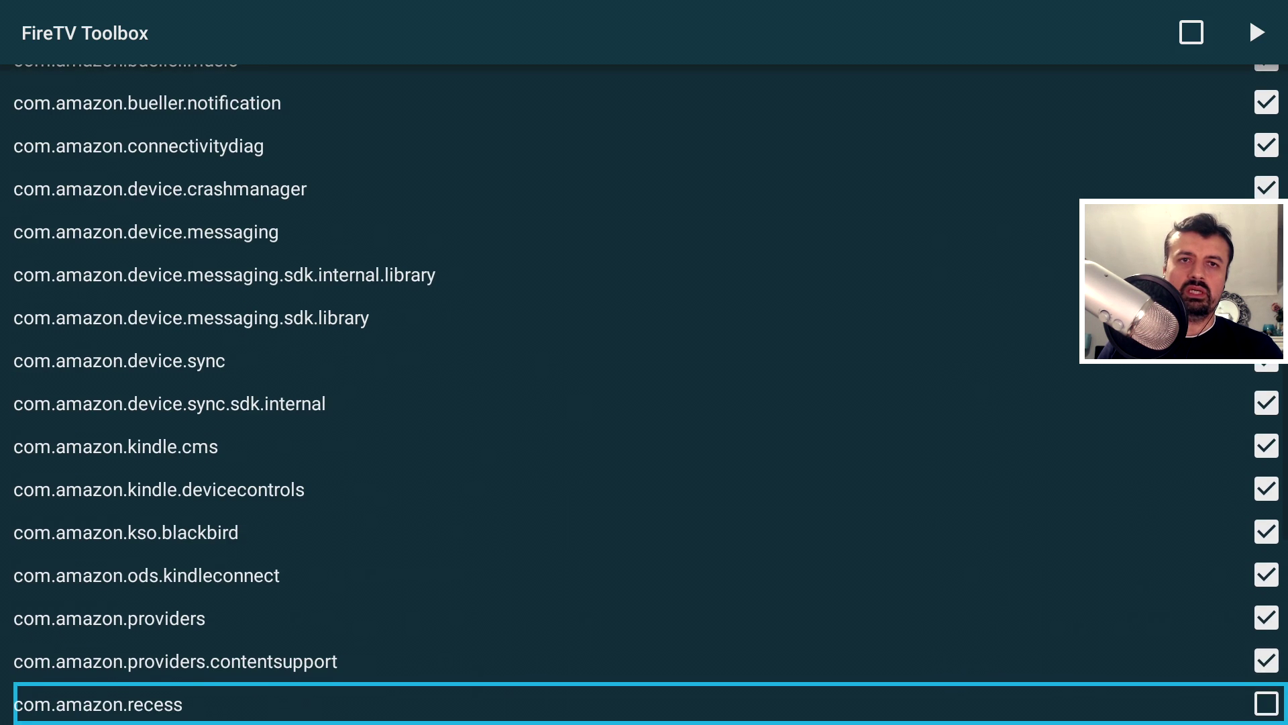
{"action": "key", "text": "Up"}
{"action": "key", "text": "Up"}
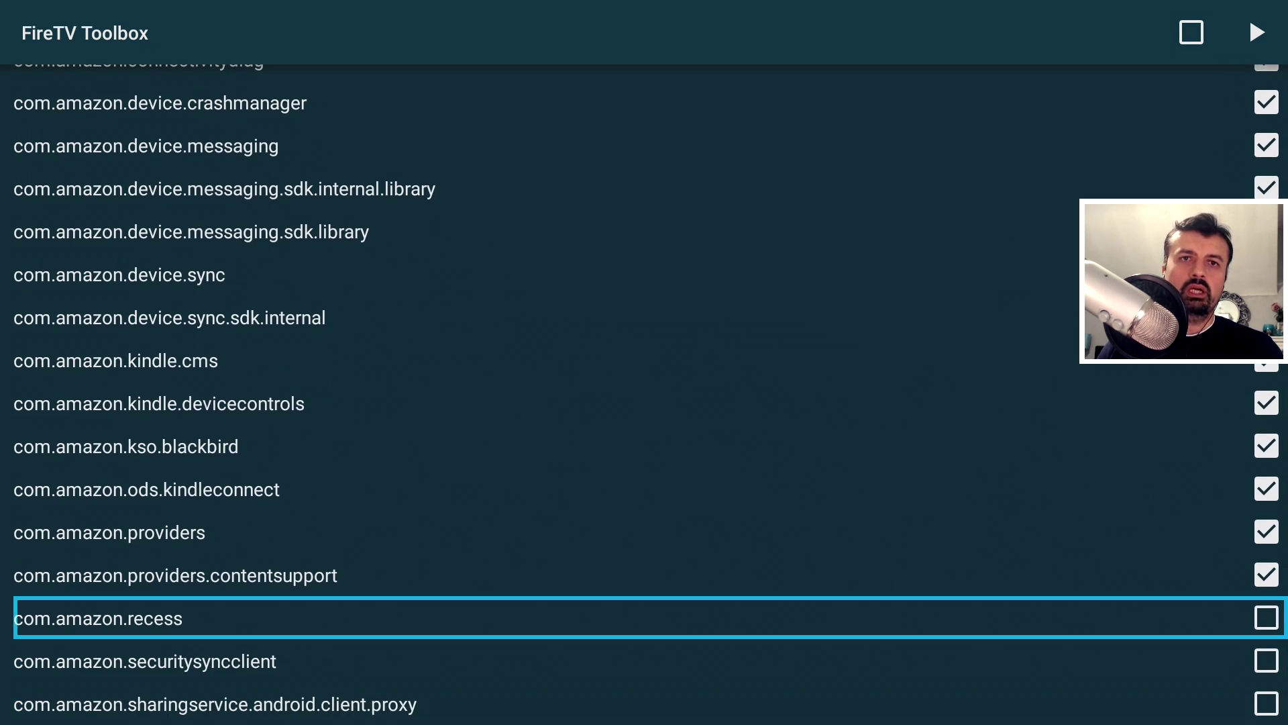
{"action": "key", "text": "Return"}
{"action": "key", "text": "Down"}
{"action": "key", "text": "Return"}
{"action": "key", "text": "Down"}
{"action": "key", "text": "Return"}
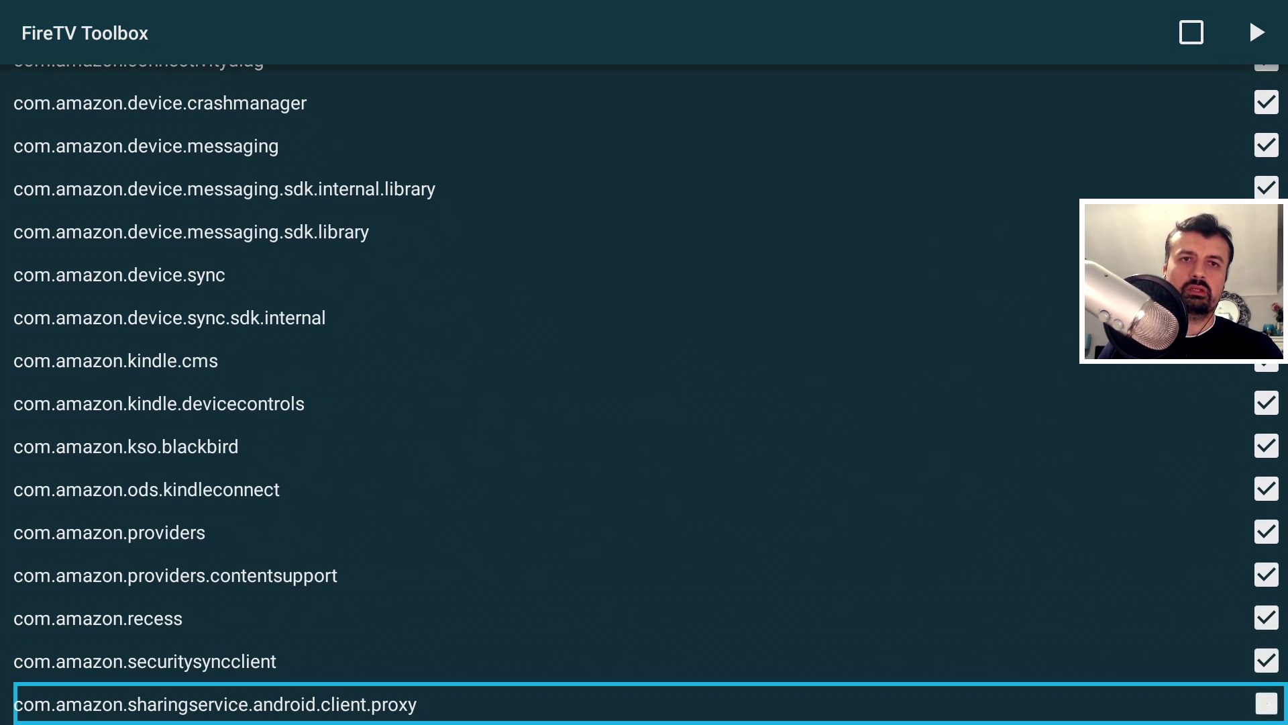
{"action": "key", "text": "Down"}
{"action": "key", "text": "Down"}
{"action": "key", "text": "Up"}
{"action": "key", "text": "Up"}
{"action": "key", "text": "Down"}
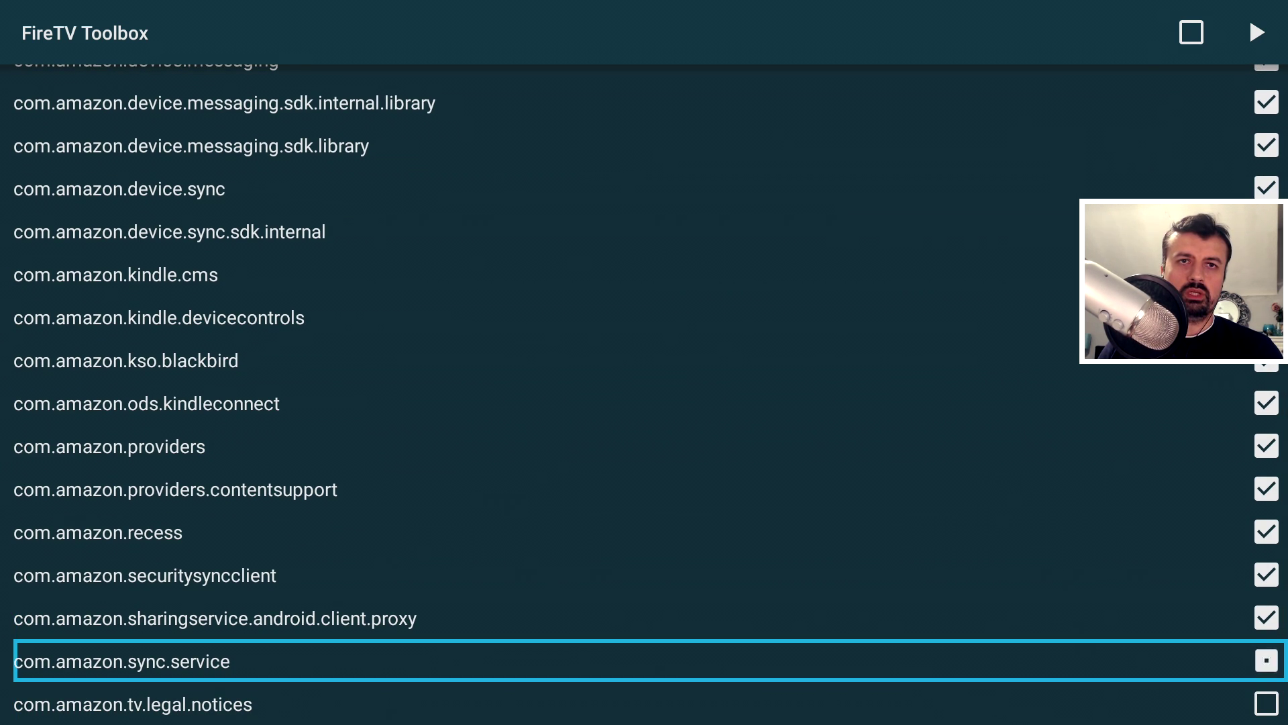
{"action": "key", "text": "Return"}
{"action": "key", "text": "Down"}
{"action": "key", "text": "Return"}
Tick tv.support, webview, svox.pico and the remaining packages down to tmm.tutorial
{"action": "key", "text": "Down"}
{"action": "key", "text": "Down"}
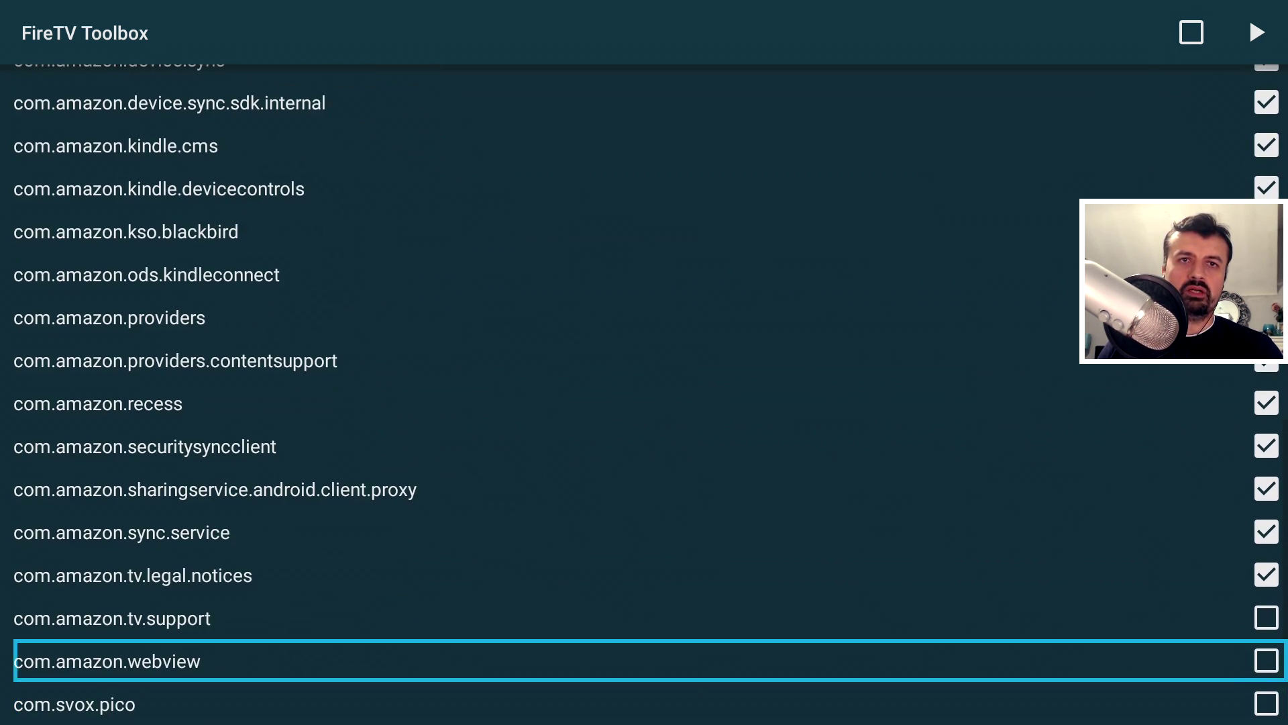
{"action": "key", "text": "Up"}
{"action": "key", "text": "Return"}
{"action": "key", "text": "Down"}
{"action": "key", "text": "Return"}
{"action": "key", "text": "Down"}
{"action": "key", "text": "Return"}
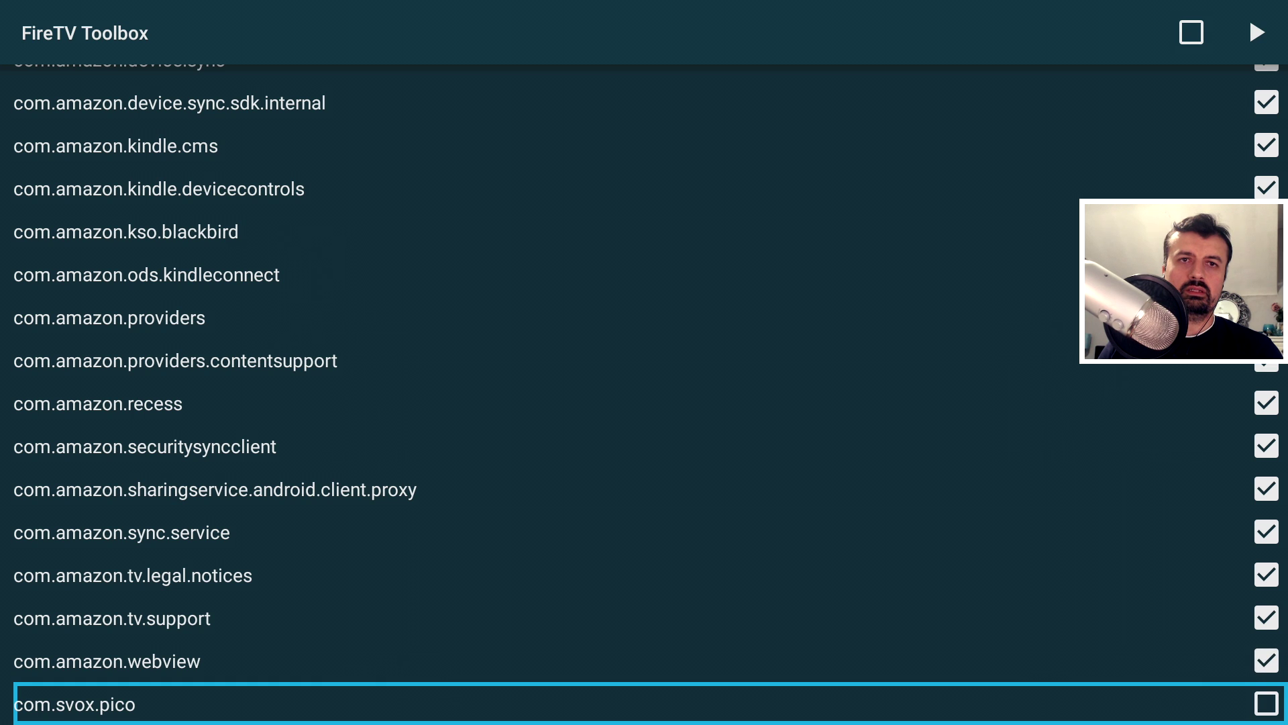
{"action": "key", "text": "Down"}
{"action": "key", "text": "Down"}
{"action": "key", "text": "Down"}
{"action": "key", "text": "Down"}
{"action": "key", "text": "Down"}
{"action": "key", "text": "Down"}
{"action": "key", "text": "Up"}
{"action": "key", "text": "Down"}
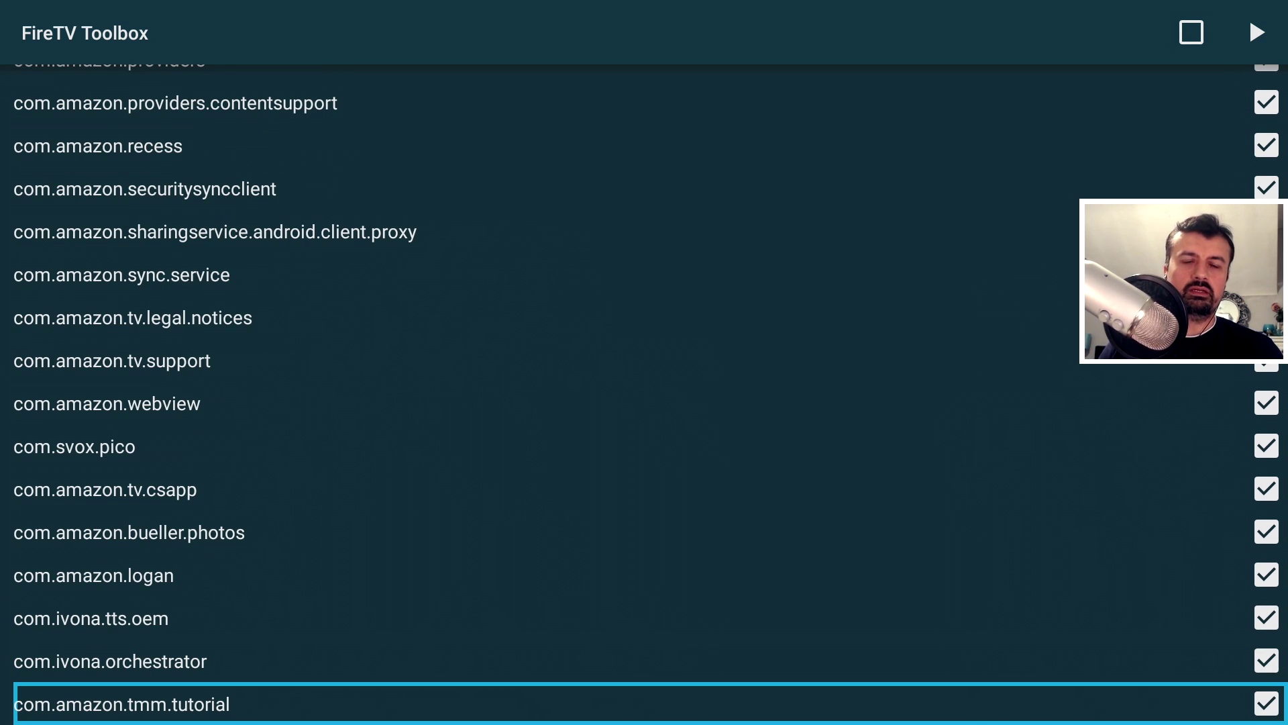
{"action": "key", "text": "Up"}
{"action": "key", "text": "Up"}
{"action": "key", "text": "Up"}
{"action": "key", "text": "Up"}
{"action": "key", "text": "Up"}
{"action": "key", "text": "Up"}
{"action": "key", "text": "Up"}
{"action": "key", "text": "Up"}
{"action": "key", "text": "Up"}
{"action": "key", "text": "Up"}
{"action": "key", "text": "Up"}
{"action": "key", "text": "Up"}
{"action": "key", "text": "Up"}
{"action": "key", "text": "Up"}
{"action": "key", "text": "Up"}
{"action": "key", "text": "Up"}
{"action": "key", "text": "Up"}
{"action": "key", "text": "Up"}
{"action": "key", "text": "Up"}
{"action": "key", "text": "Up"}
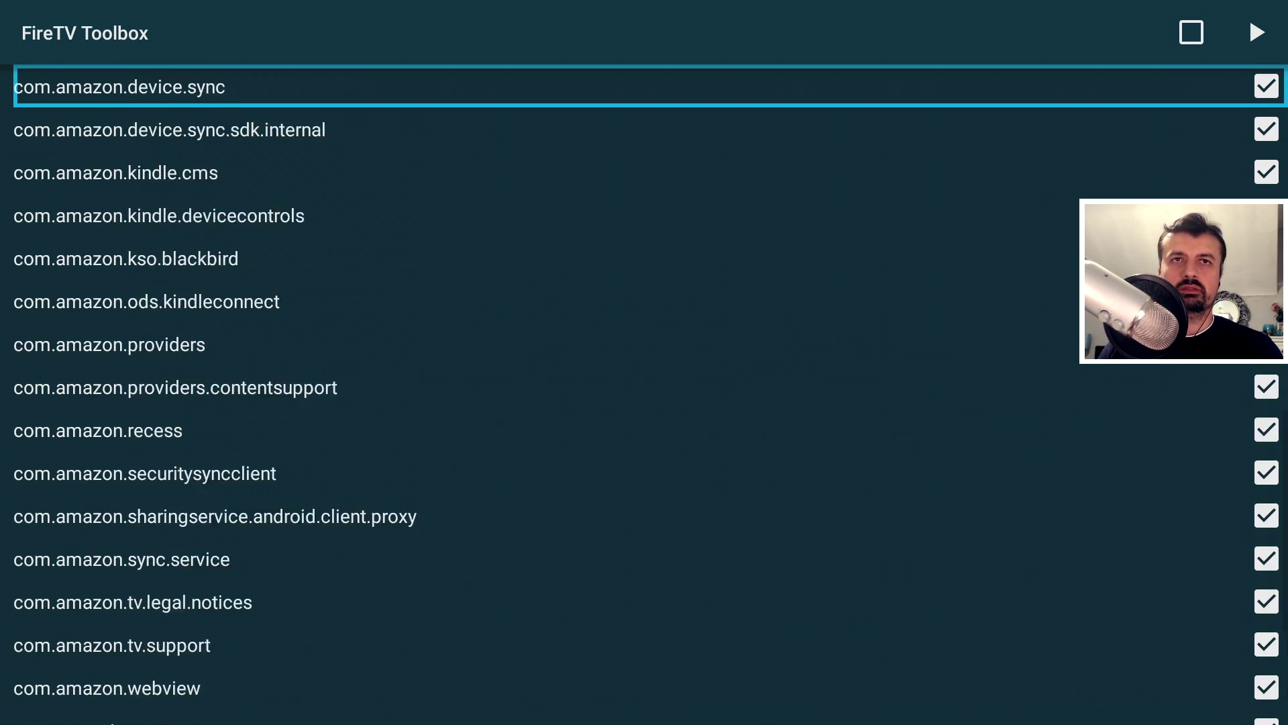
{"action": "key", "text": "Escape"}
Tick the select-all checkbox to select every package in the Debloat list
{"action": "key", "text": "Up"}
{"action": "key", "text": "Up"}
{"action": "key", "text": "Left"}
{"action": "key", "text": "Return"}
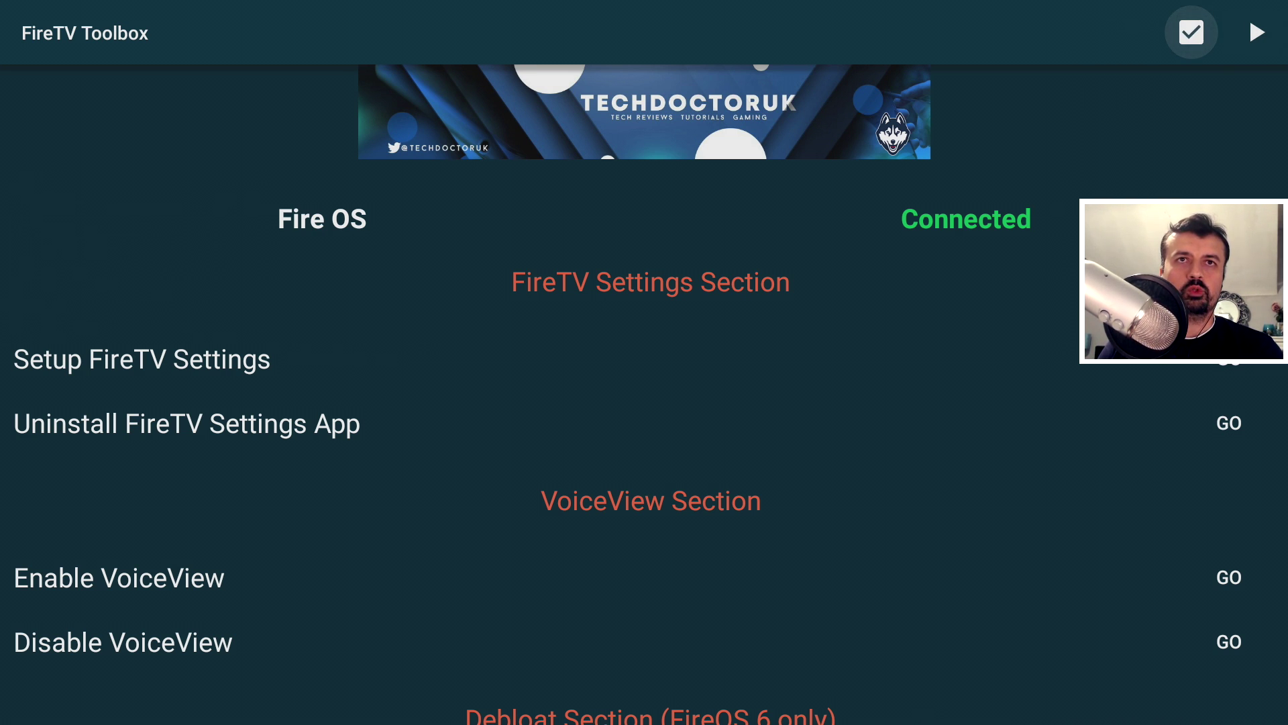
{"action": "key", "text": "Down"}
{"action": "key", "text": "Down"}
{"action": "key", "text": "Down"}
{"action": "key", "text": "Down"}
{"action": "key", "text": "Down"}
{"action": "key", "text": "Down"}
{"action": "key", "text": "Down"}
{"action": "key", "text": "Down"}
{"action": "key", "text": "Down"}
{"action": "key", "text": "Down"}
{"action": "key", "text": "Down"}
{"action": "key", "text": "Down"}
{"action": "key", "text": "Down"}
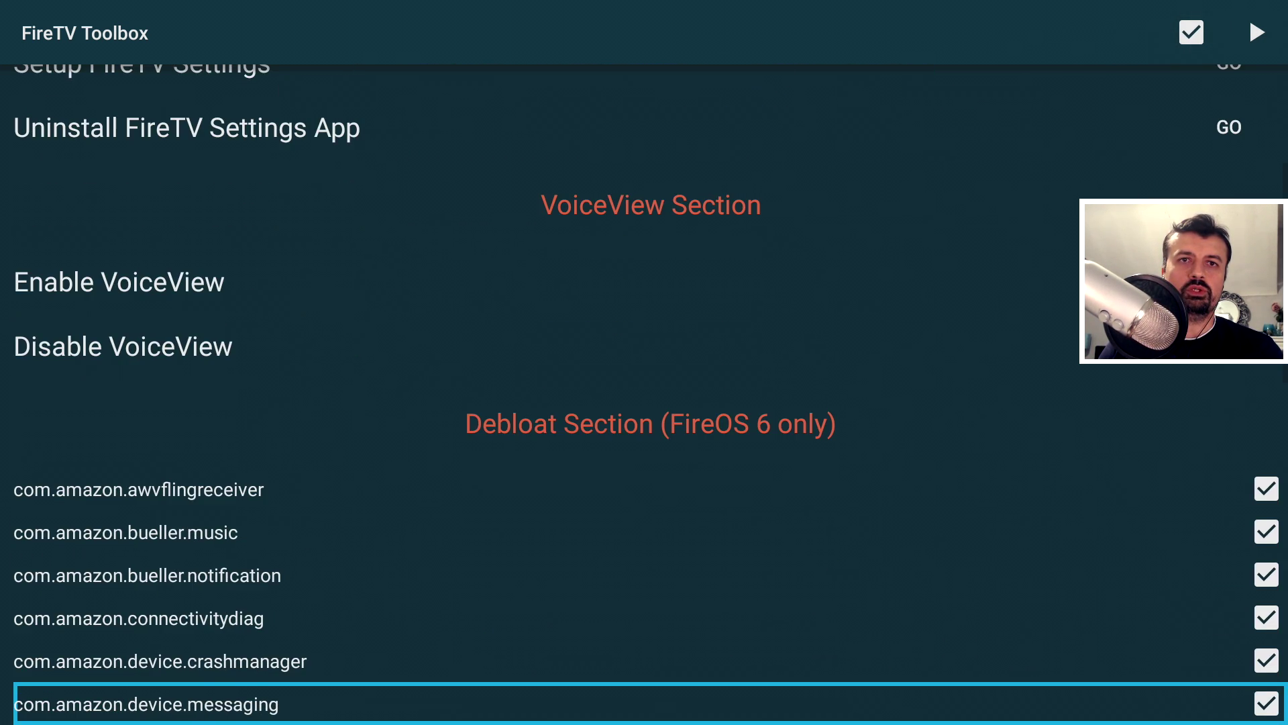
{"action": "key", "text": "Up"}
{"action": "key", "text": "Up"}
{"action": "key", "text": "Up"}
{"action": "key", "text": "Up"}
{"action": "key", "text": "Up"}
{"action": "key", "text": "Up"}
{"action": "key", "text": "Up"}
{"action": "key", "text": "Up"}
{"action": "key", "text": "Up"}
{"action": "key", "text": "Up"}
{"action": "key", "text": "Up"}
{"action": "key", "text": "Up"}
{"action": "key", "text": "Up"}
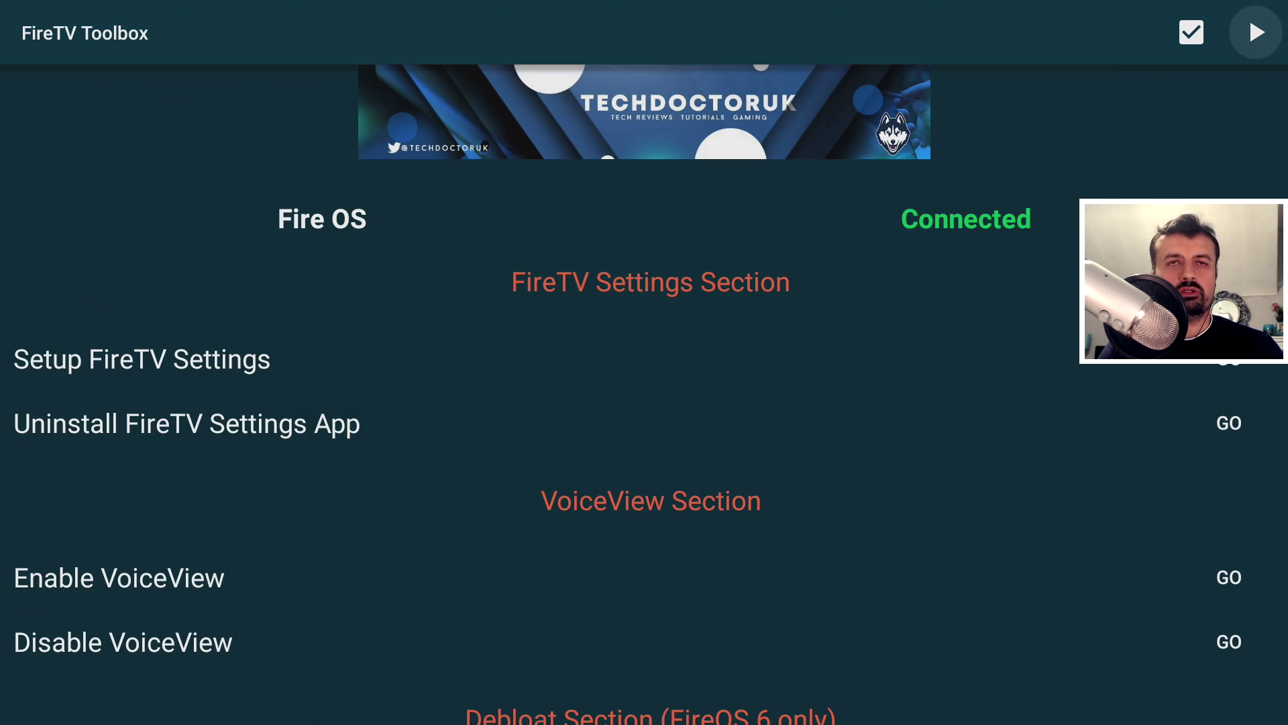
Disable all selected Amazon packages with pm disable-user and list the disabled packages
{"action": "key", "text": "Return"}
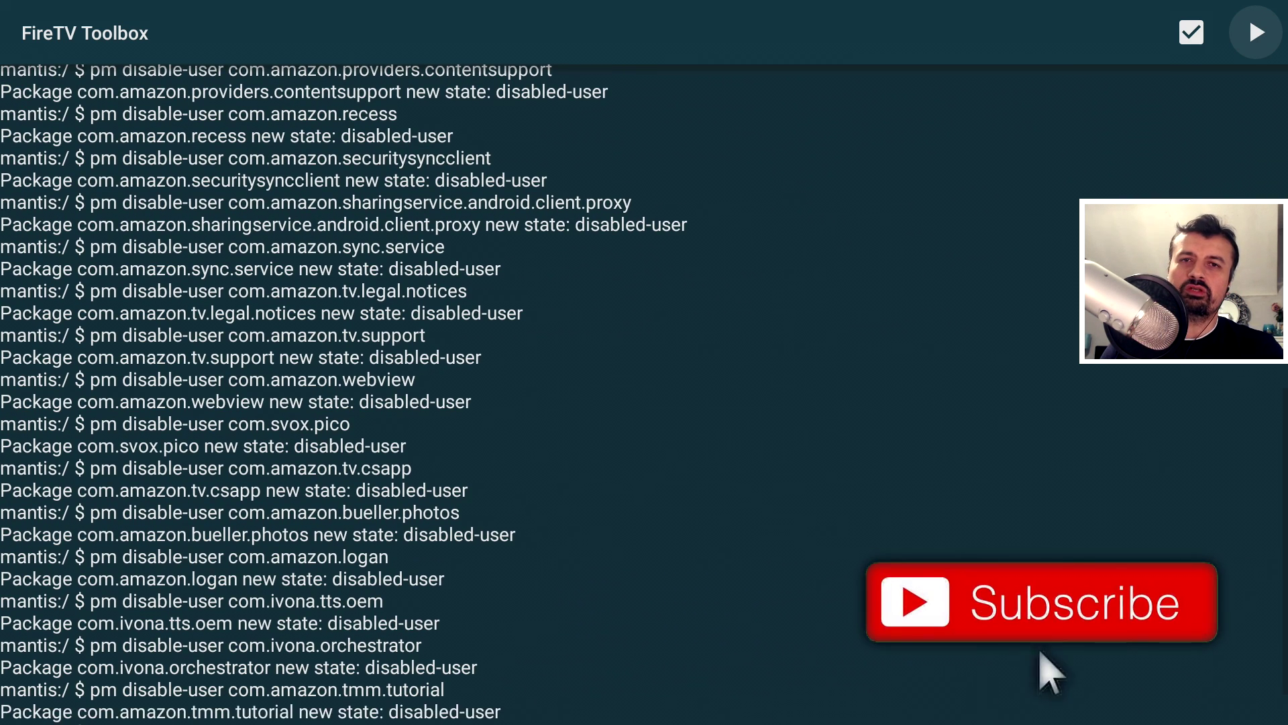
{"action": "key", "text": "Return"}
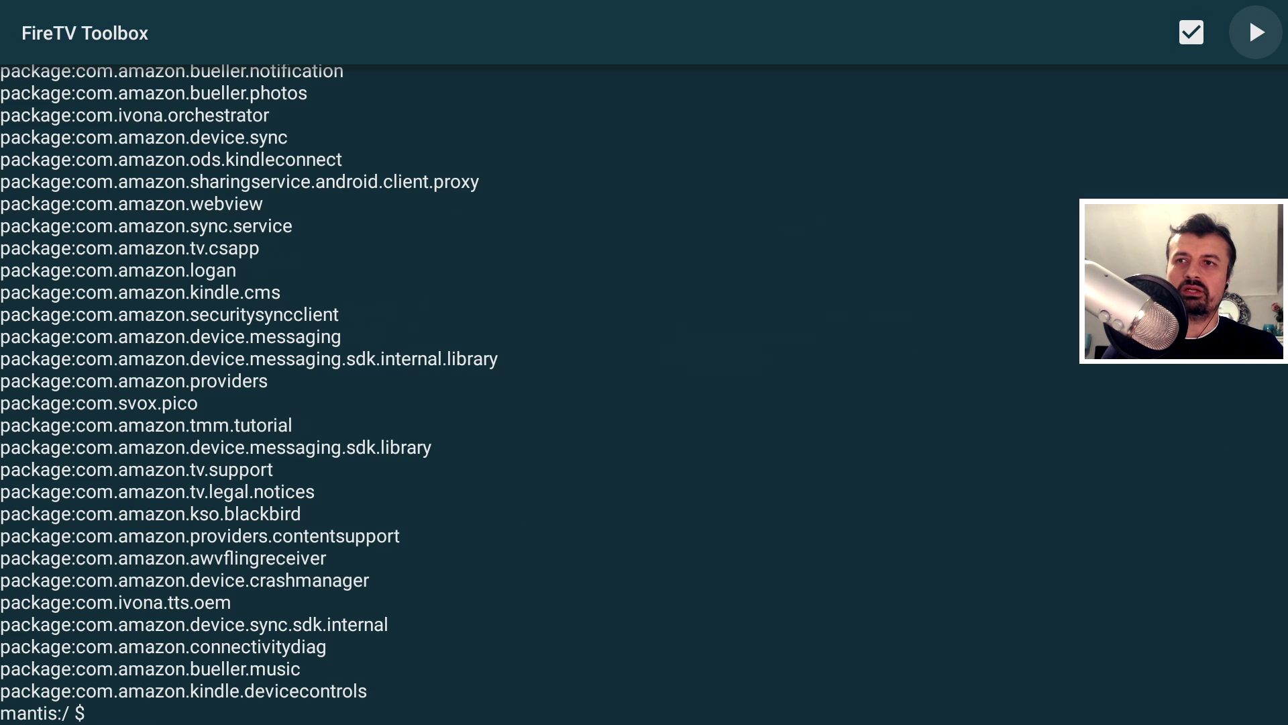
{"action": "key", "text": "Escape"}
Relaunch FireTV Toolbox from the Recent row on the Fire TV home screen
{"action": "key", "text": "Home"}
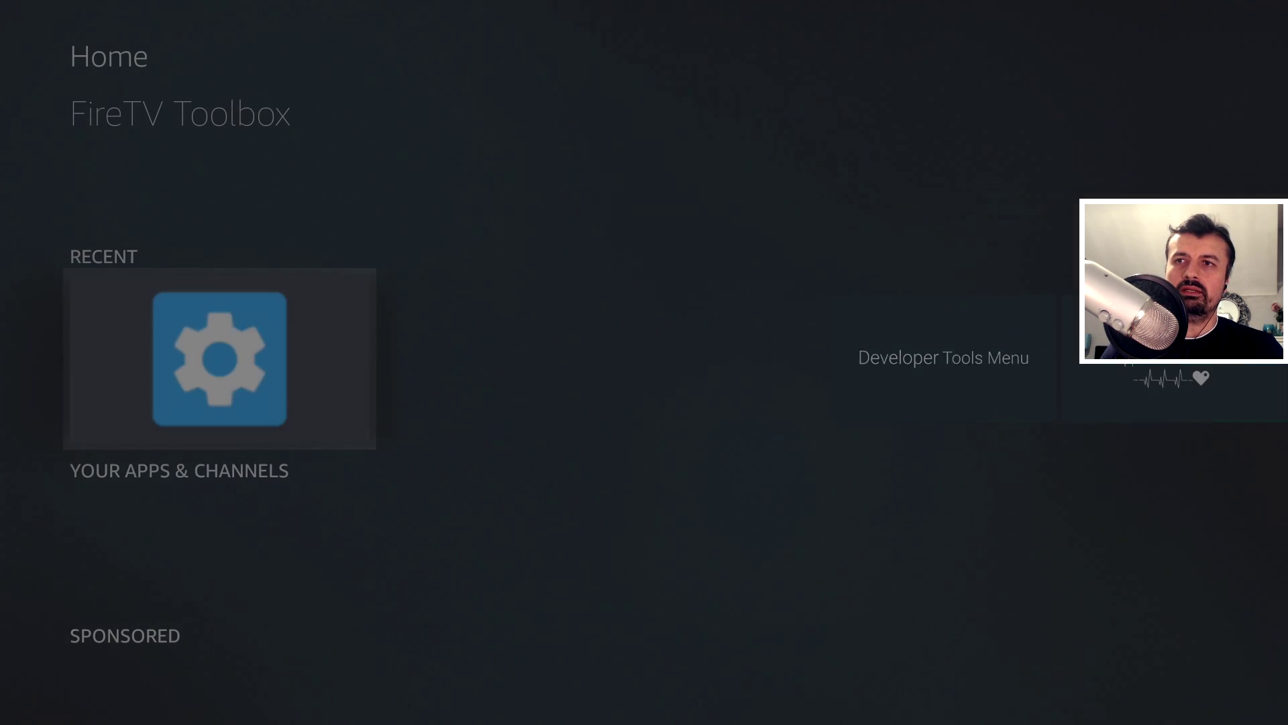
{"action": "key", "text": "Right"}
{"action": "key", "text": "Left"}
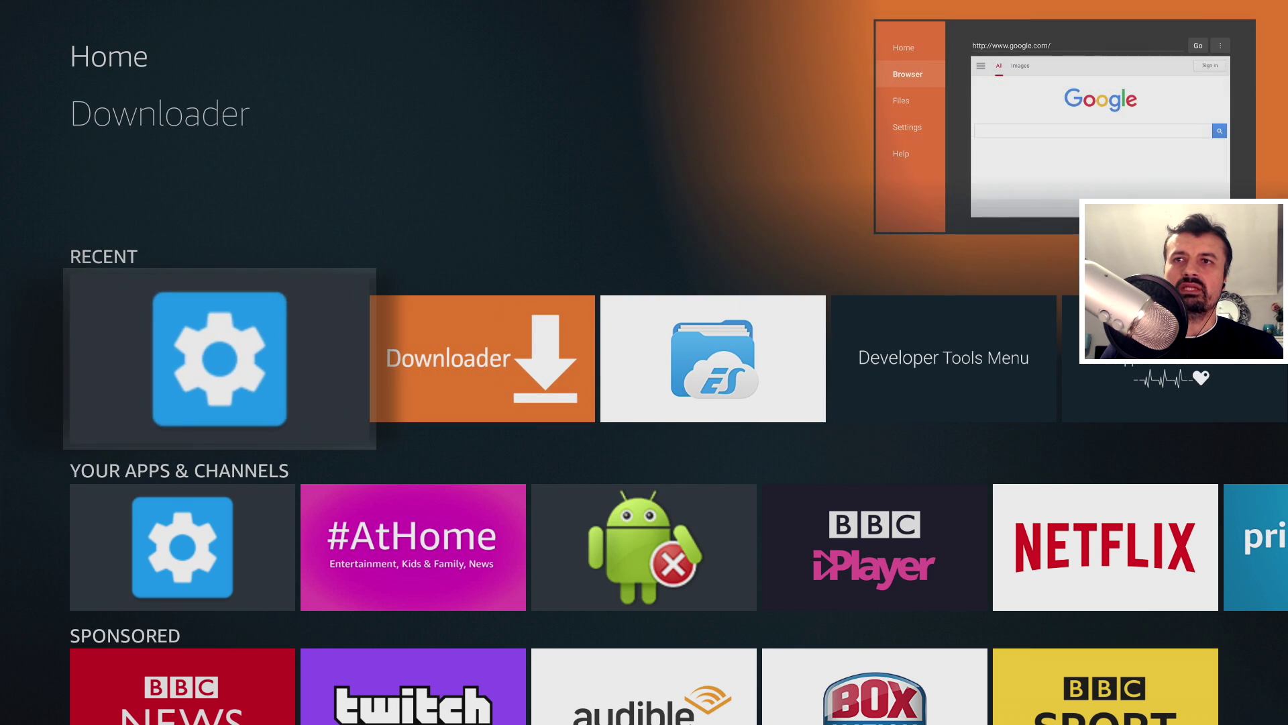
{"action": "key", "text": "Return"}
Reconnect FireTV Toolbox to the Fire TV at 127.0.0.1
{"action": "key", "text": "Right"}
{"action": "key", "text": "Right"}
{"action": "key", "text": "Right"}
{"action": "key", "text": "Right"}
{"action": "key", "text": "Right"}
{"action": "key", "text": "Right"}
{"action": "key", "text": "Right"}
{"action": "key", "text": "Right"}
{"action": "key", "text": "Right"}
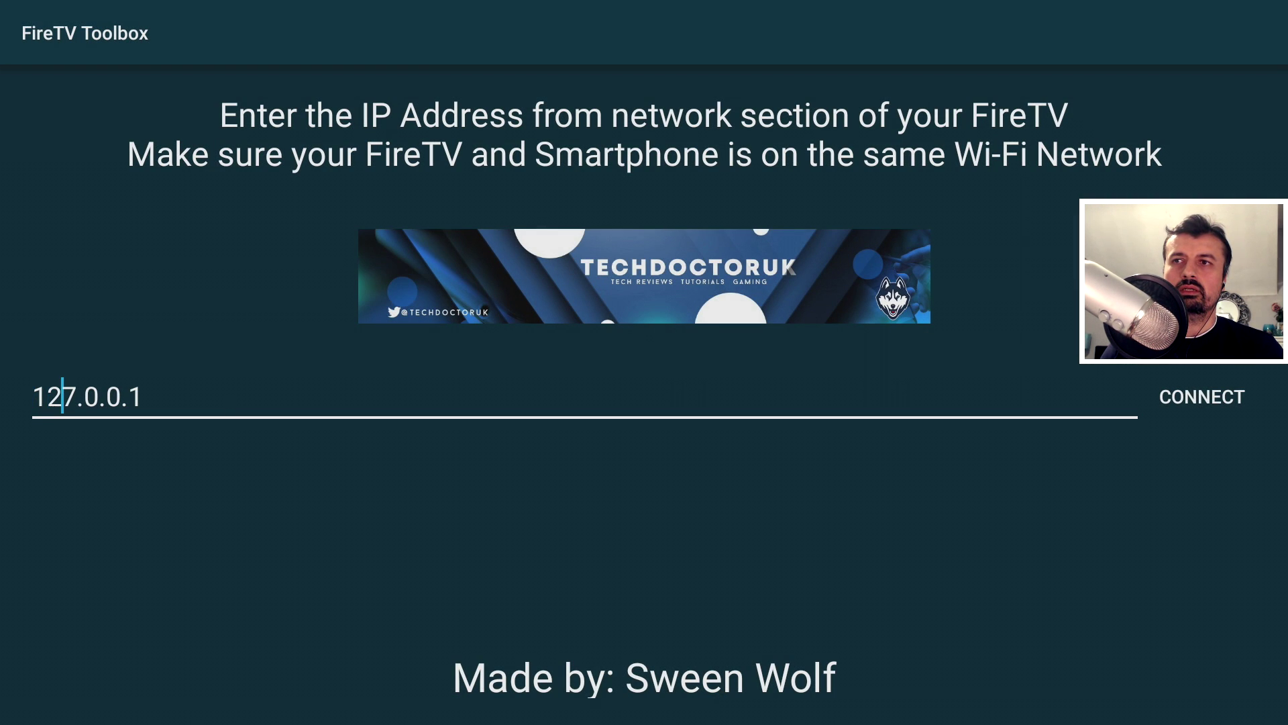
{"action": "key", "text": "Right"}
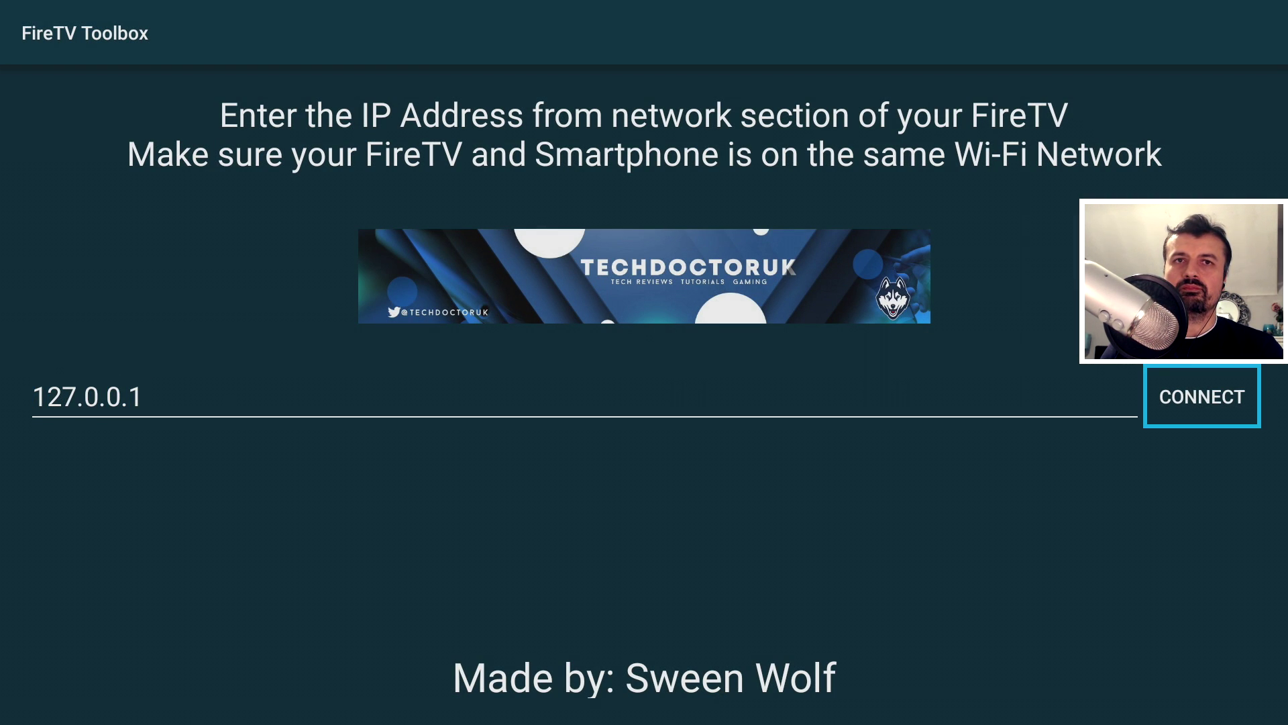
{"action": "key", "text": "Return"}
{"action": "key", "text": "Up"}
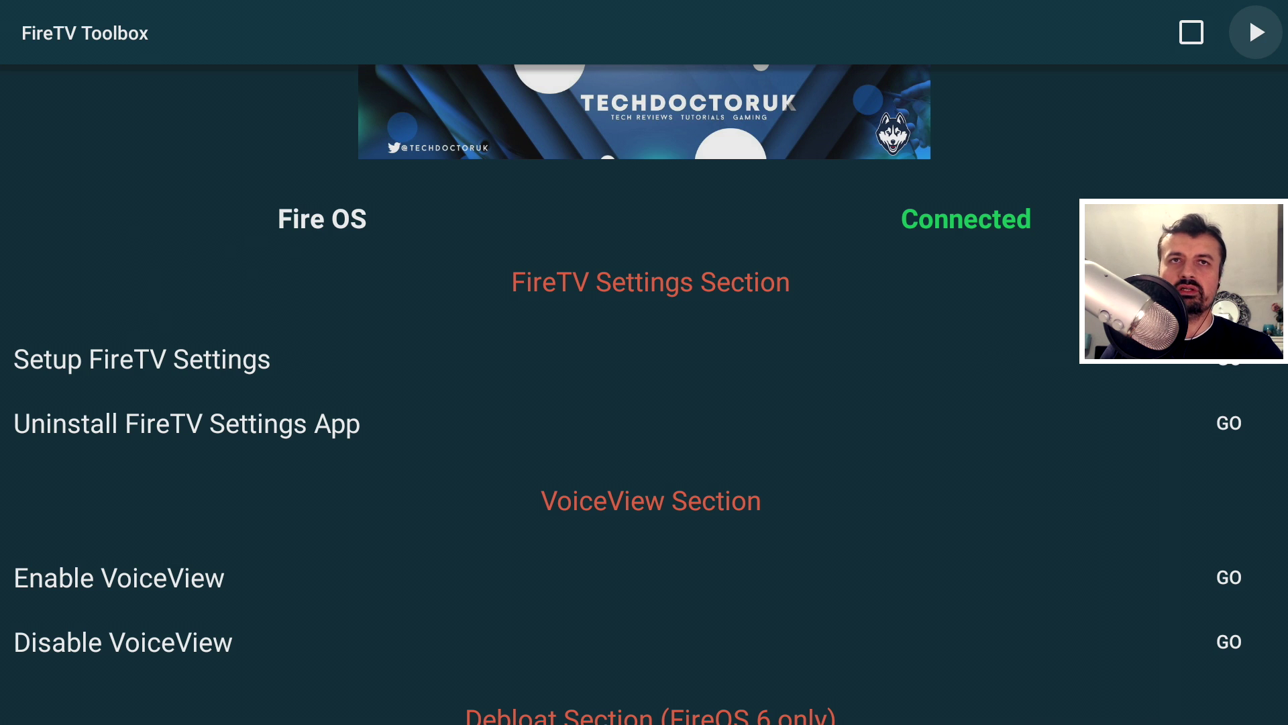
Run pm list packages -d and scroll the output to confirm the Amazon packages remain disabled
{"action": "key", "text": "Return"}
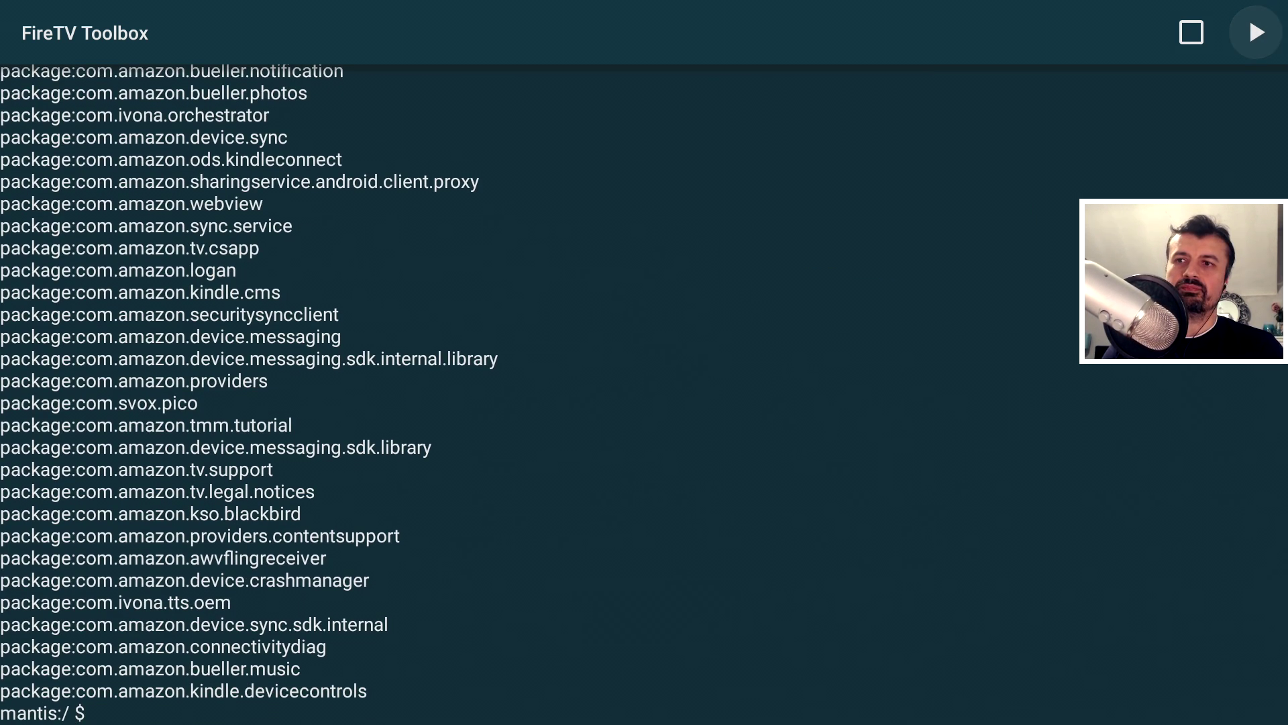
{"action": "scroll", "coordinate": [268, 389], "scroll_direction": "up", "scroll_amount": 2}
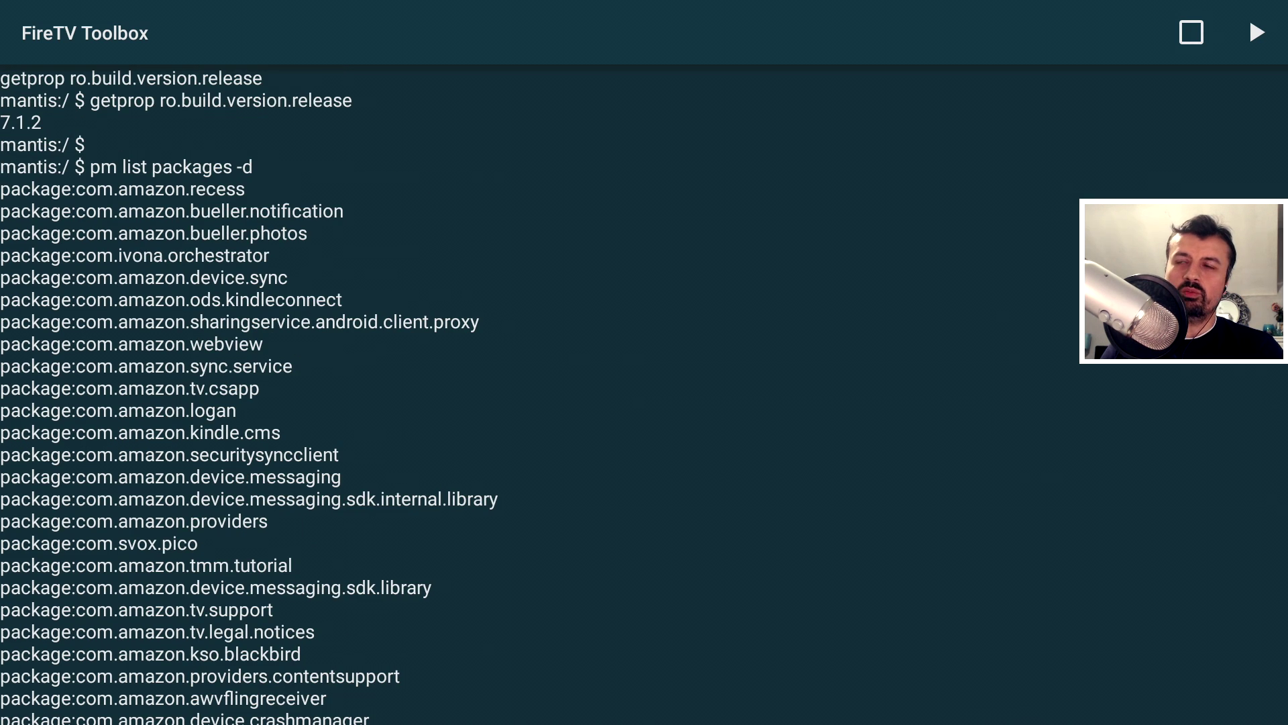